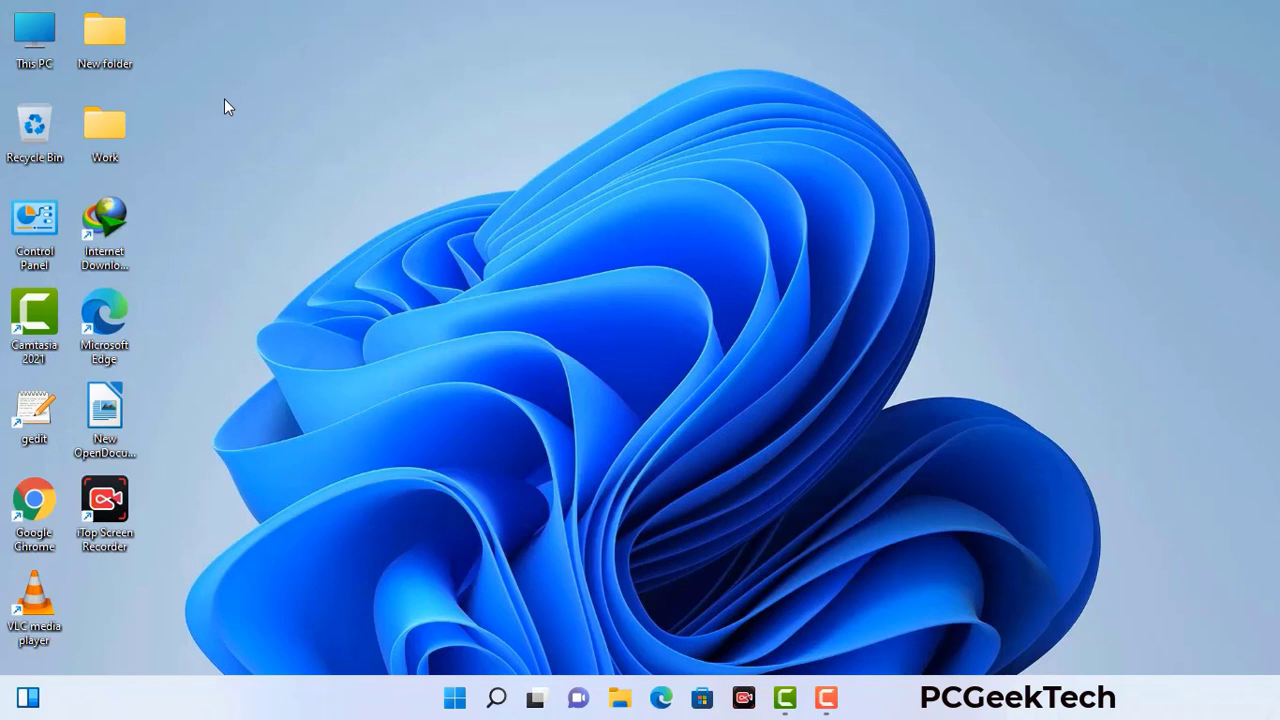
Run msconfig and apply Safe boot with the Network option on the Boot tab.
{"action": "key", "text": "super+r"}
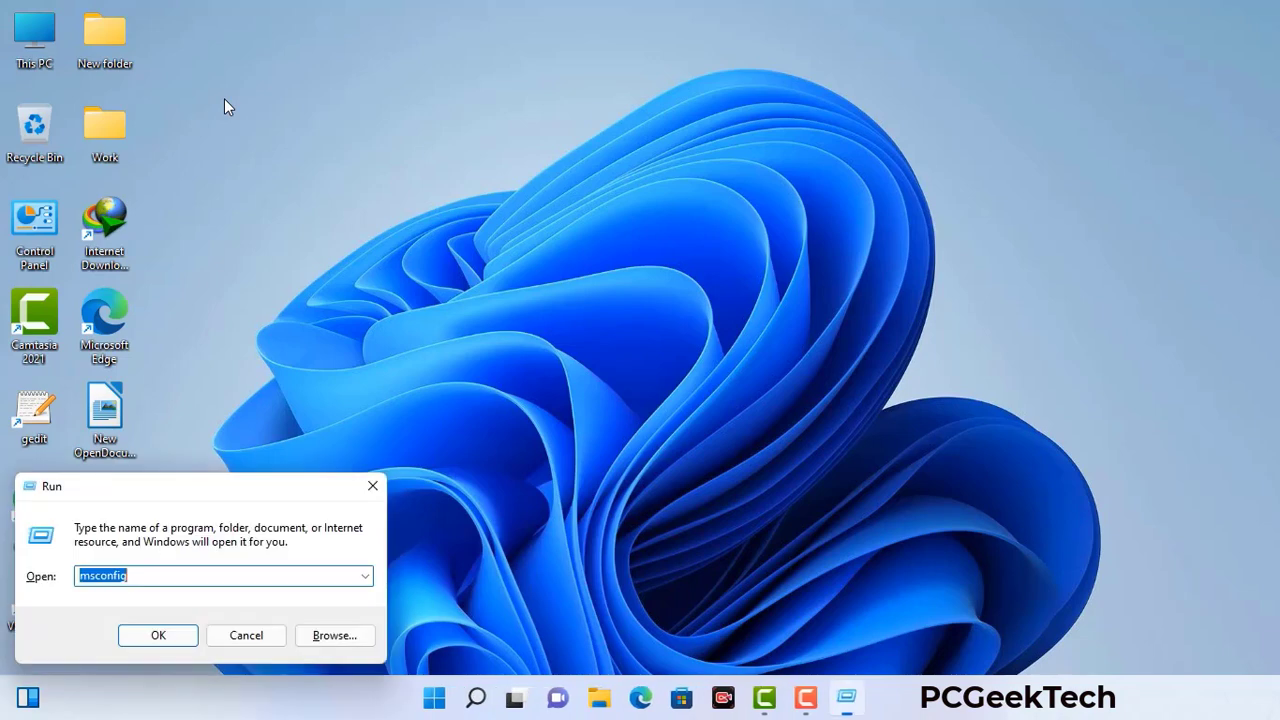
{"action": "left_click_drag", "start_coordinate": [218, 486], "coordinate": [563, 158]}
{"action": "left_click", "coordinate": [508, 251]}
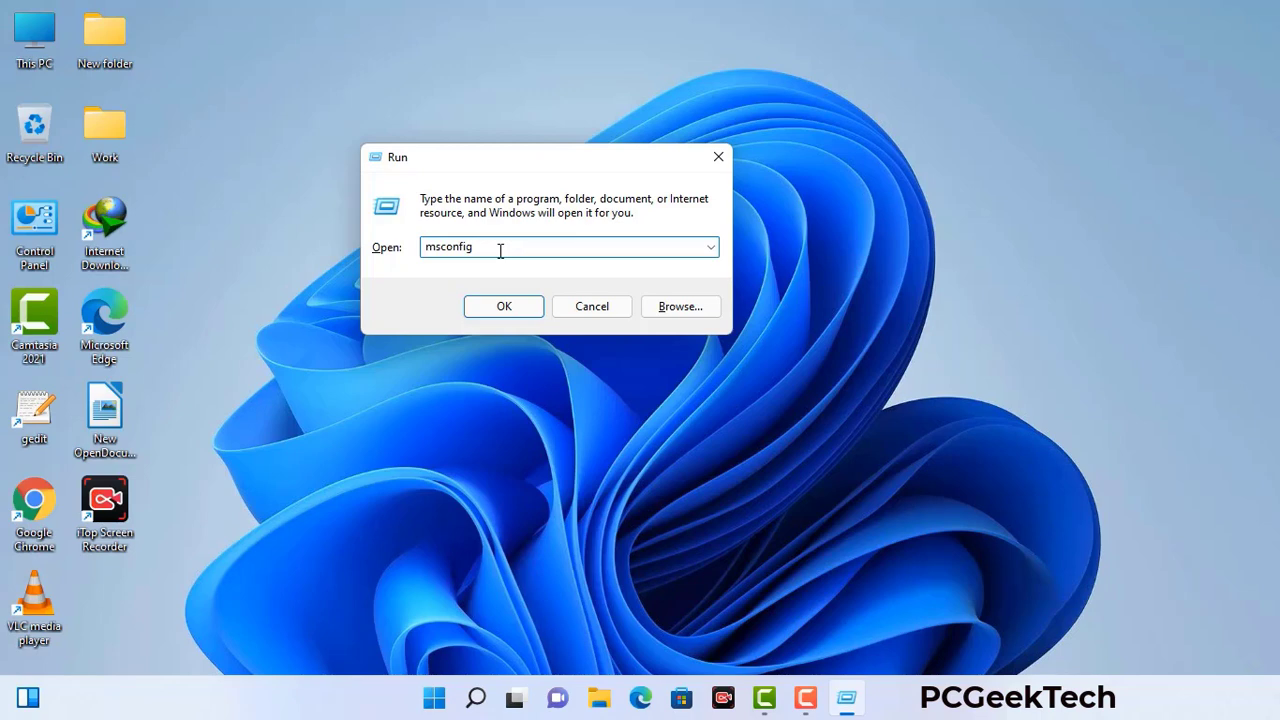
{"action": "left_click", "coordinate": [494, 308]}
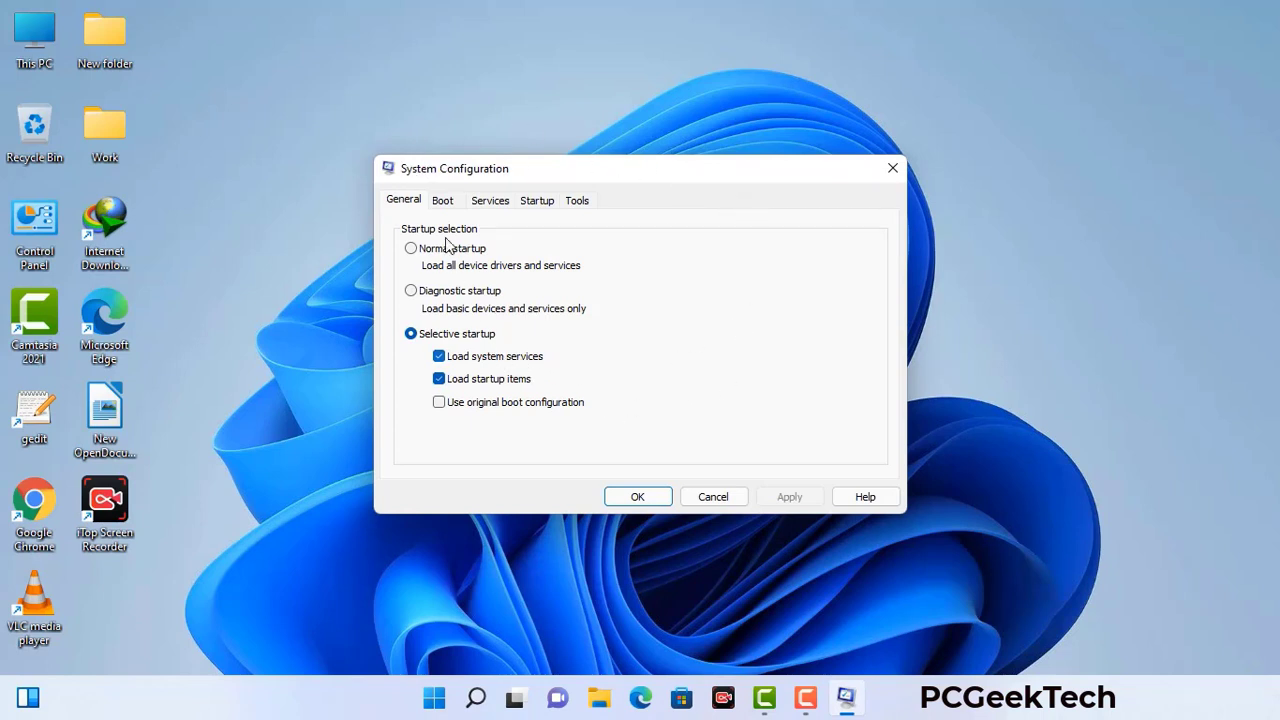
{"action": "left_click", "coordinate": [446, 203]}
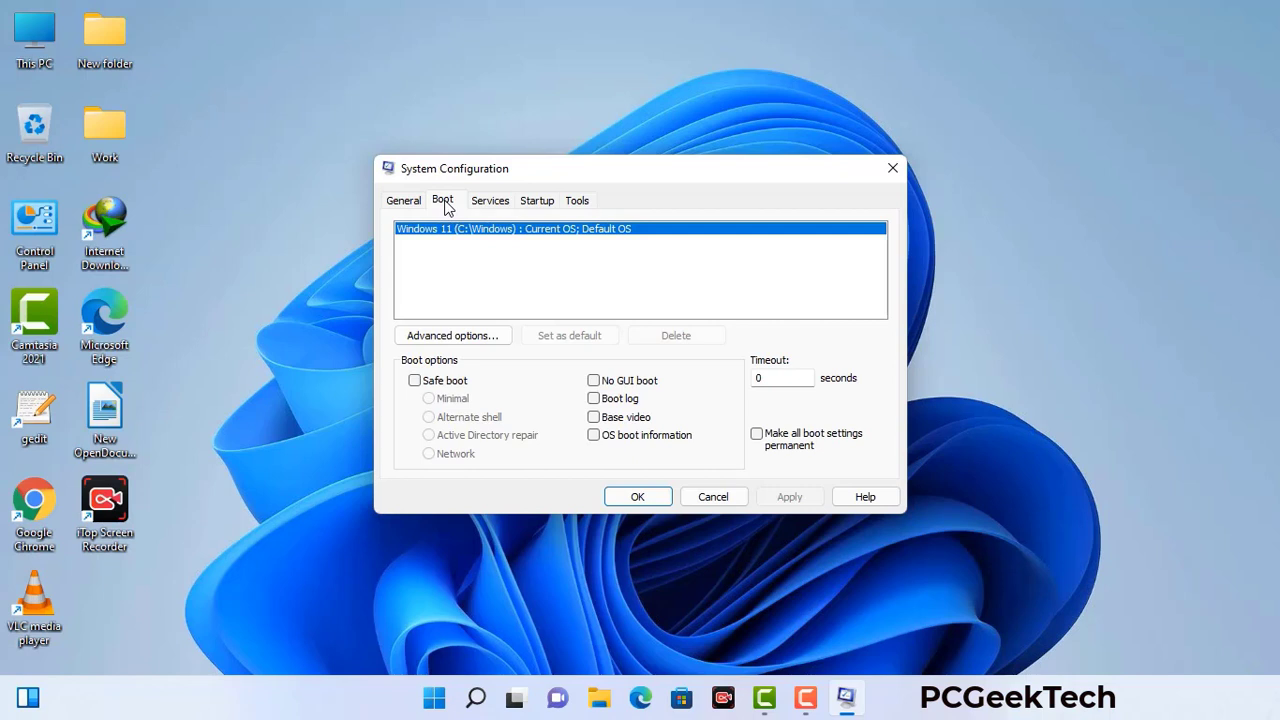
{"action": "left_click", "coordinate": [414, 381]}
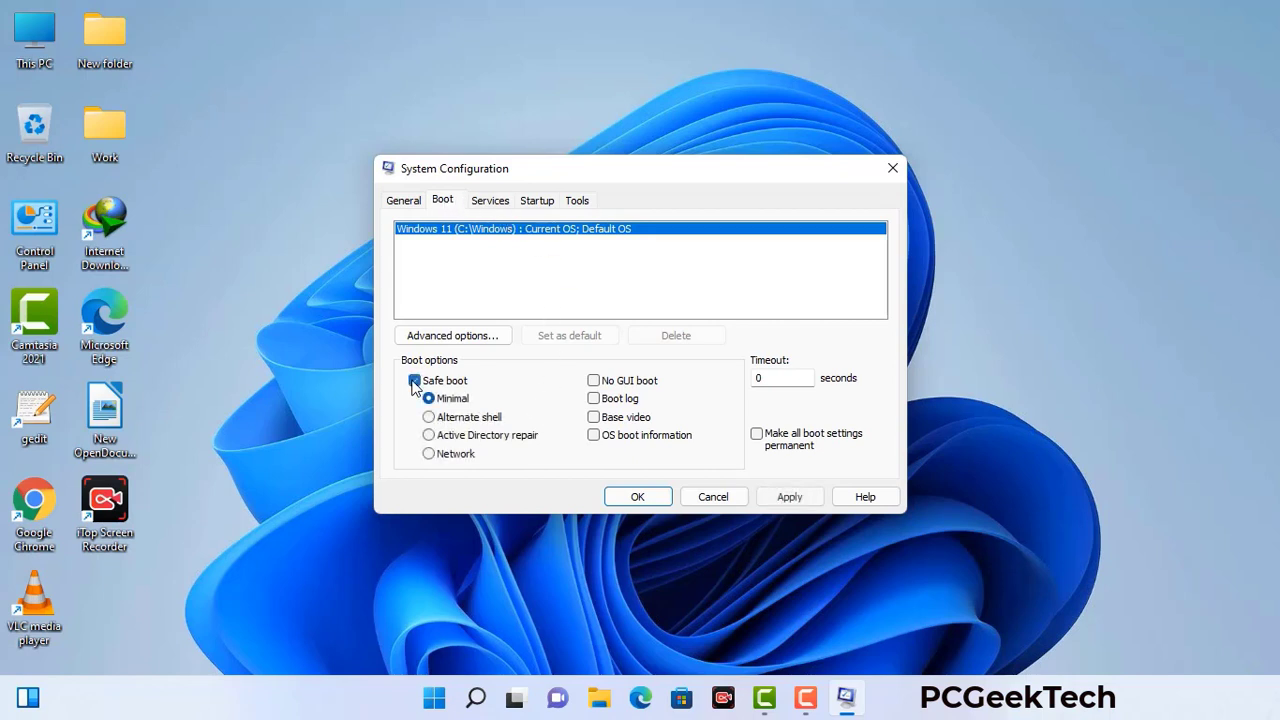
{"action": "left_click", "coordinate": [456, 456]}
{"action": "left_click", "coordinate": [789, 497]}
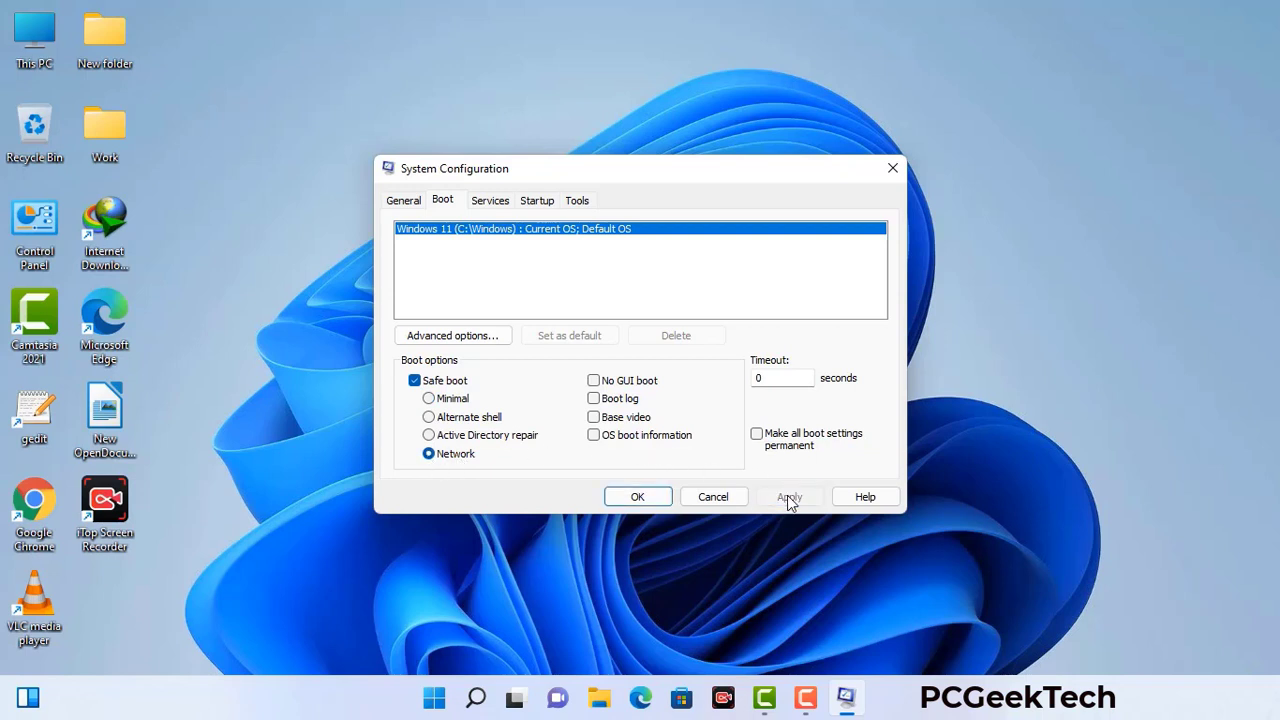
Restart into Safe Mode and enable 'Show hidden files, folders, and drives' in File Explorer Options.
{"action": "left_click", "coordinate": [636, 497]}
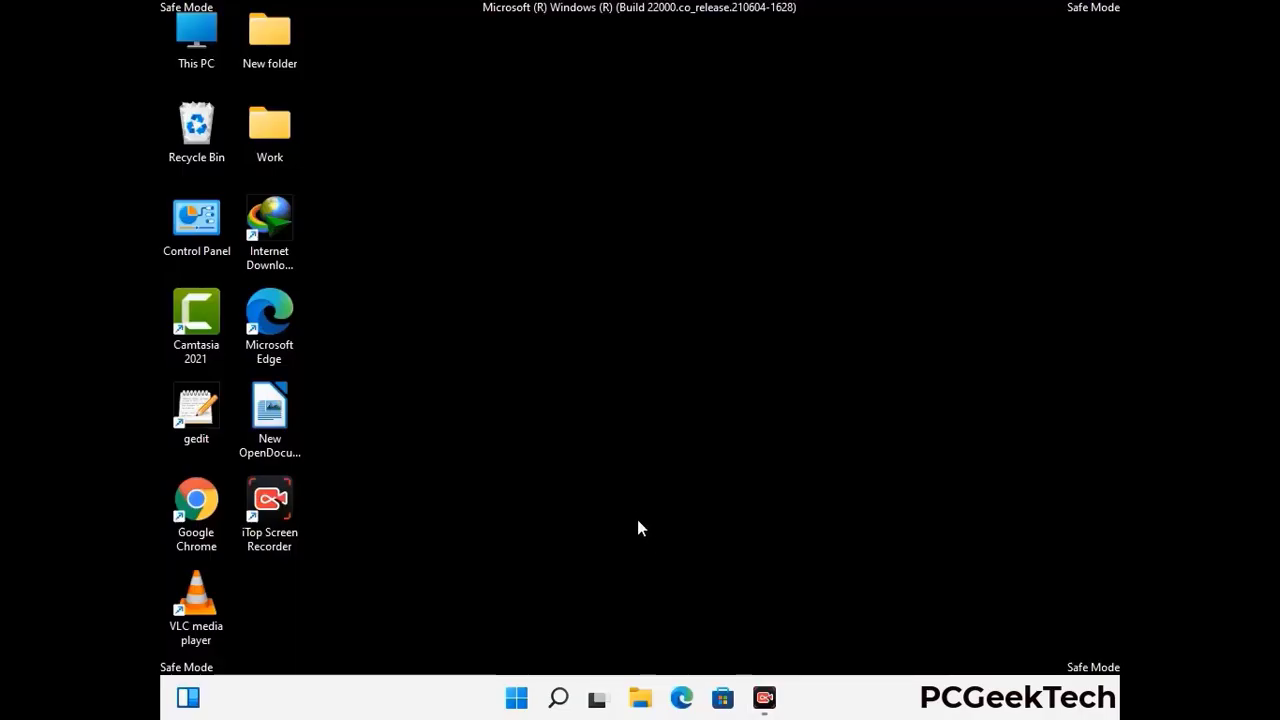
{"action": "double_click", "coordinate": [197, 237]}
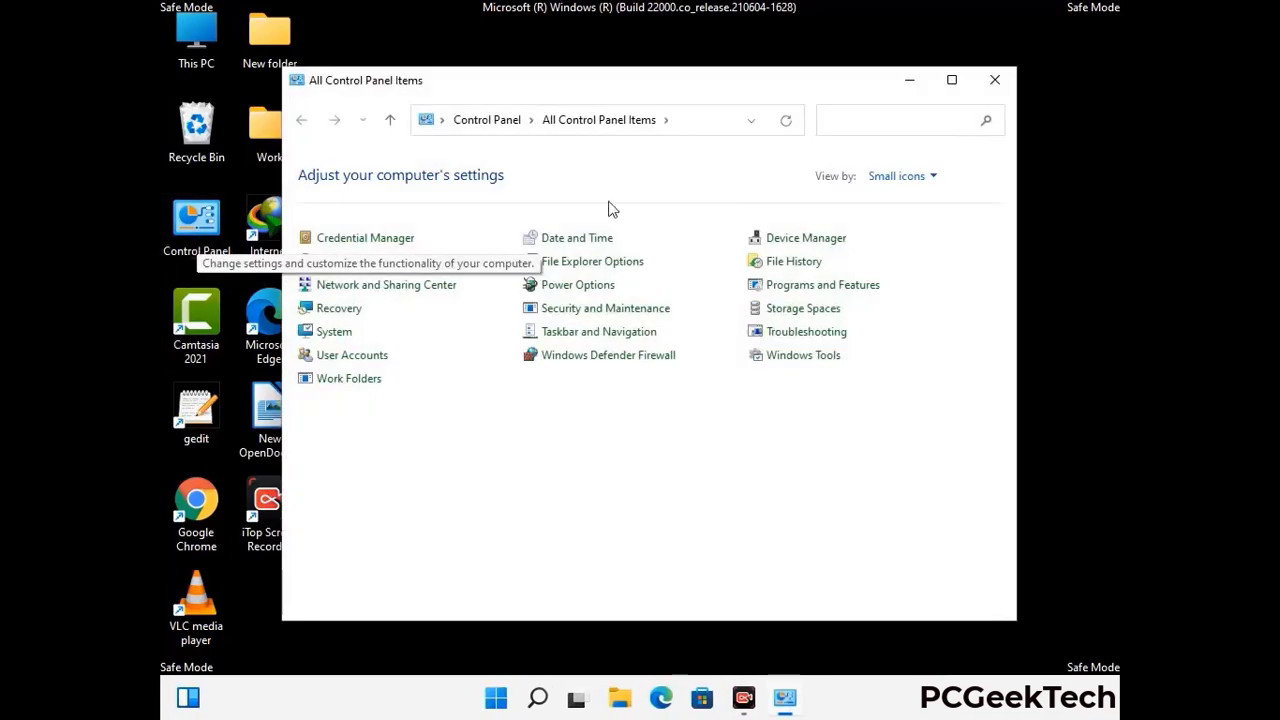
{"action": "left_click", "coordinate": [616, 268]}
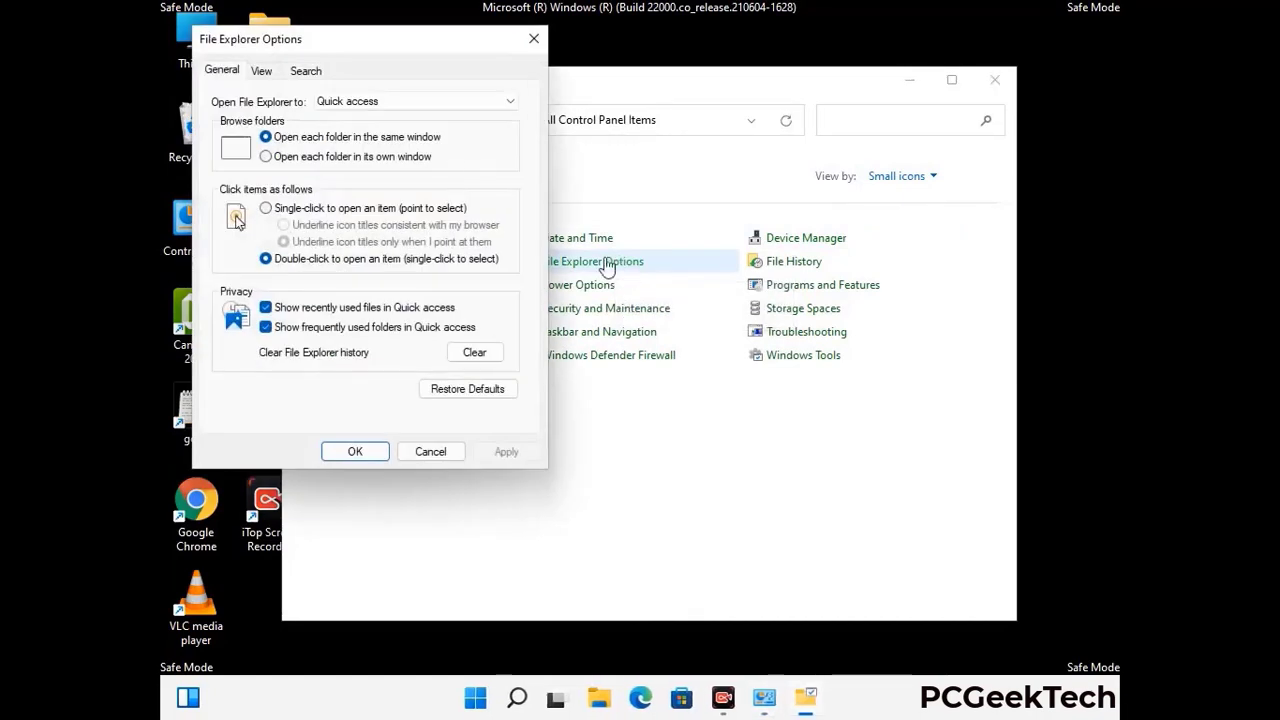
{"action": "left_click", "coordinate": [263, 72]}
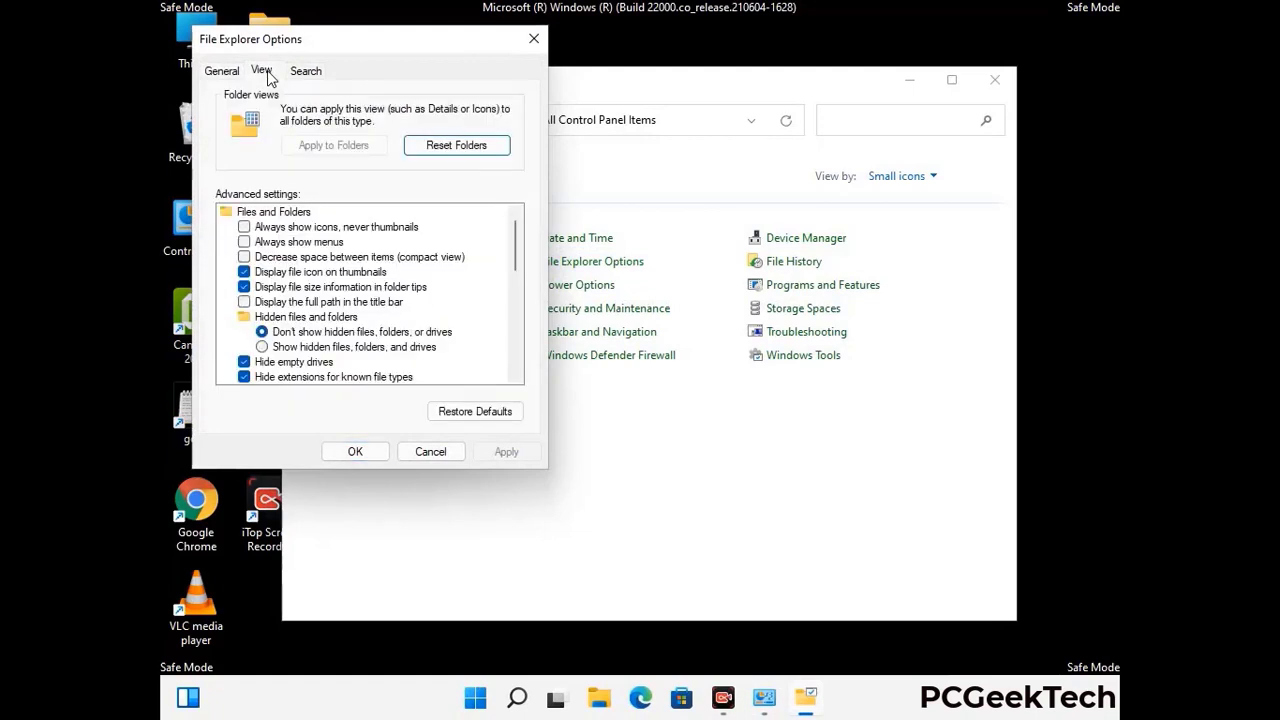
{"action": "left_click", "coordinate": [264, 347]}
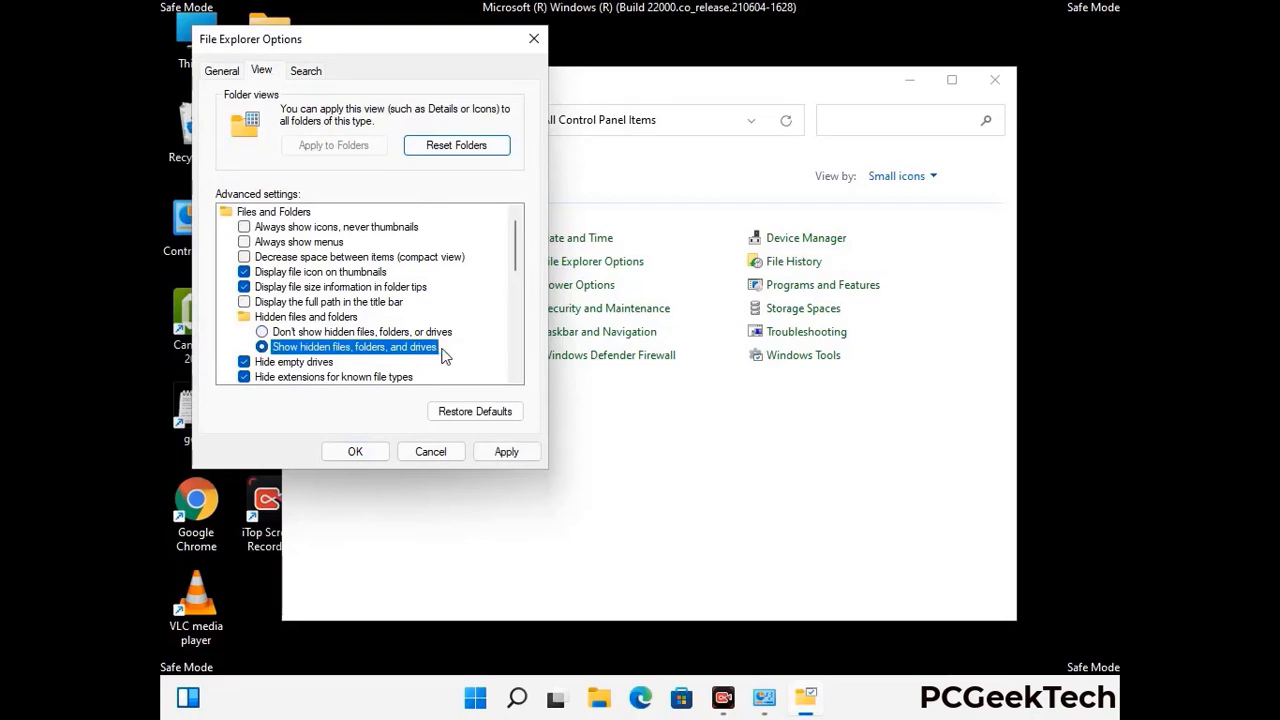
{"action": "left_click", "coordinate": [505, 452]}
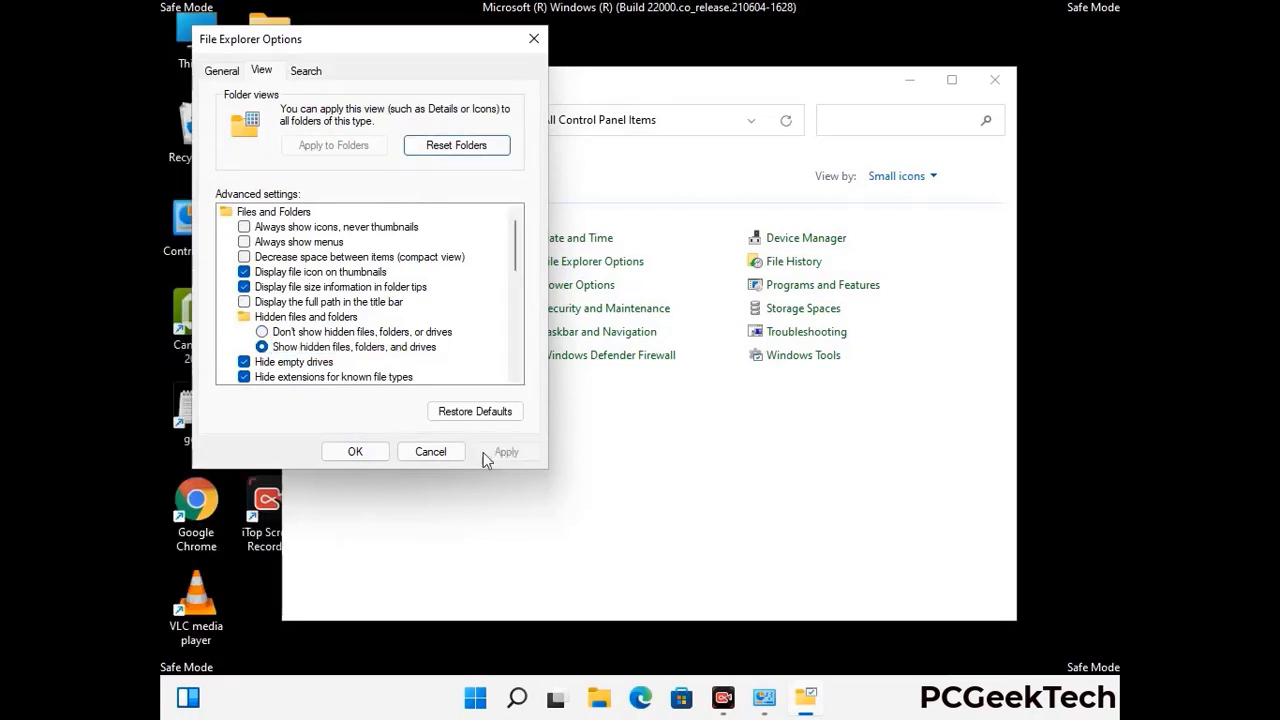
{"action": "left_click", "coordinate": [336, 454]}
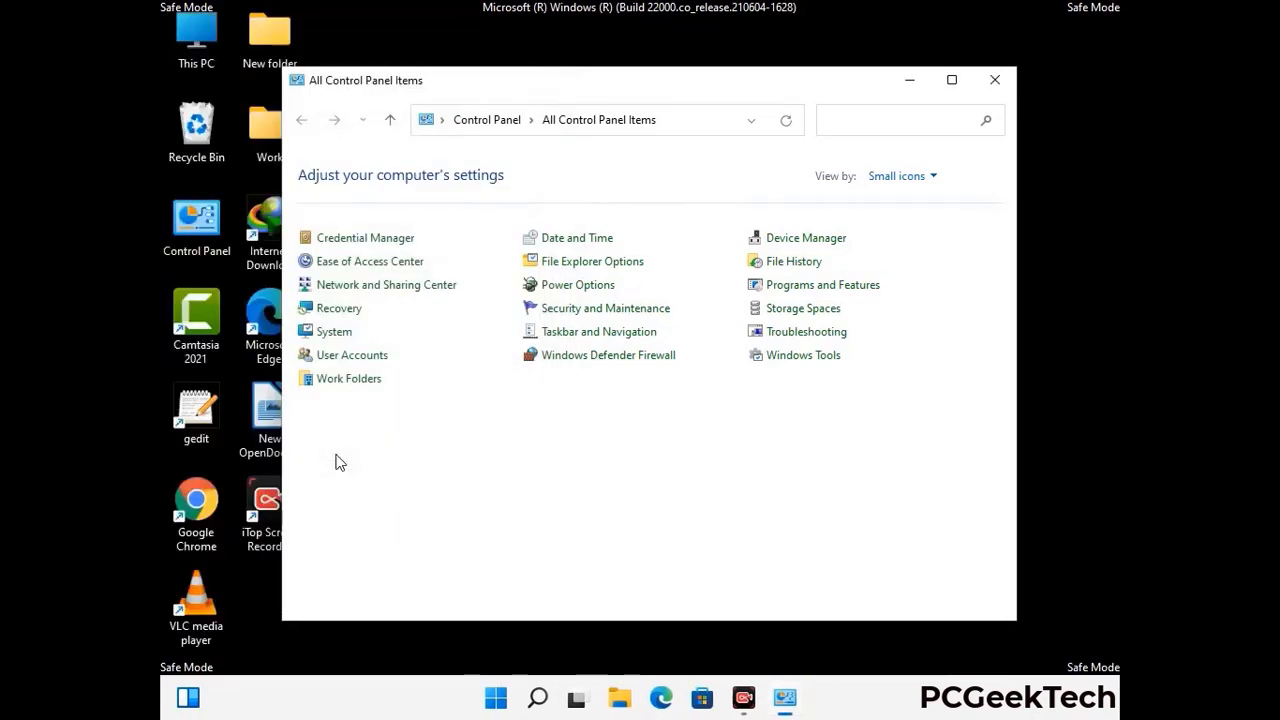
Close Control Panel and browse from This PC into C:\Windows.
{"action": "left_click", "coordinate": [994, 80]}
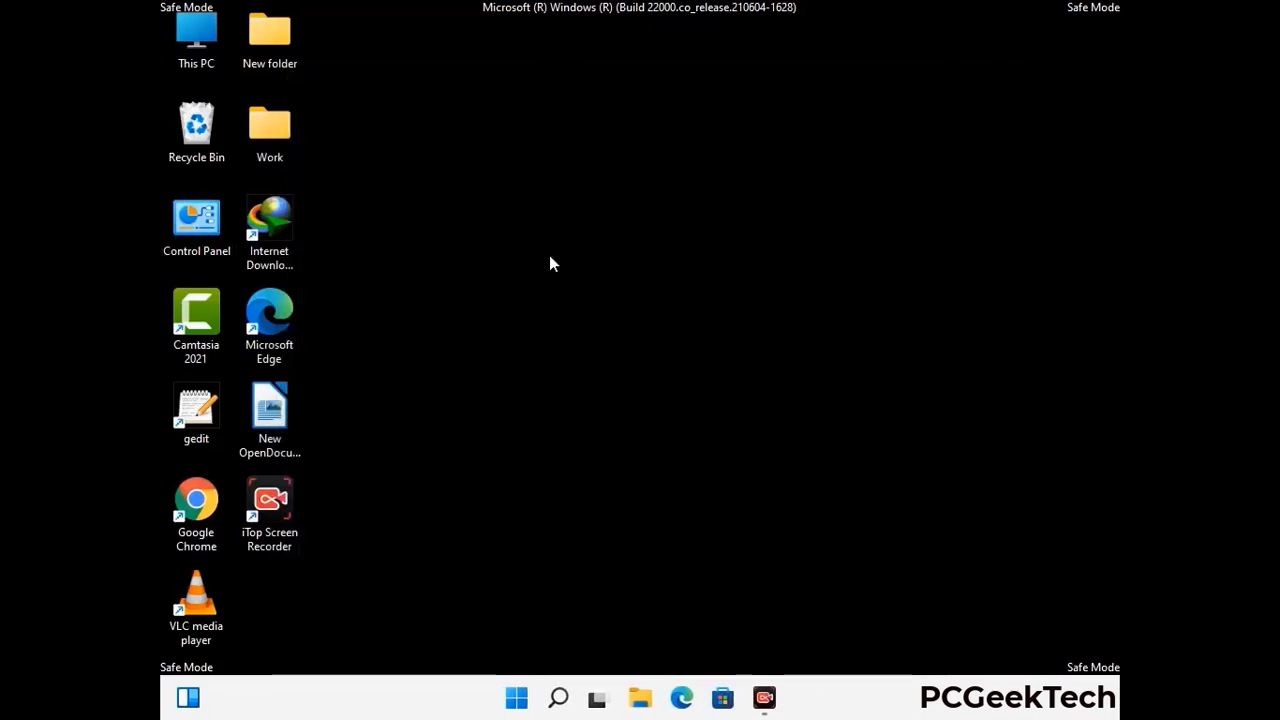
{"action": "double_click", "coordinate": [190, 62]}
{"action": "double_click", "coordinate": [560, 436]}
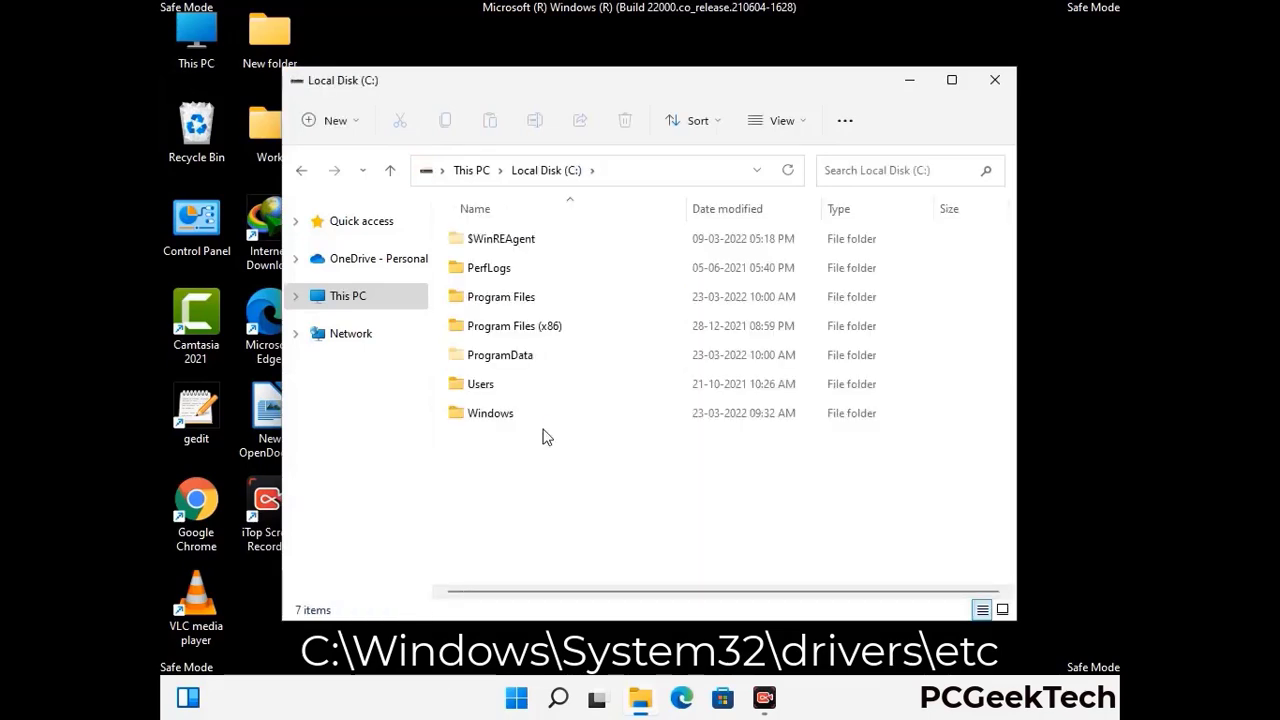
{"action": "double_click", "coordinate": [490, 413]}
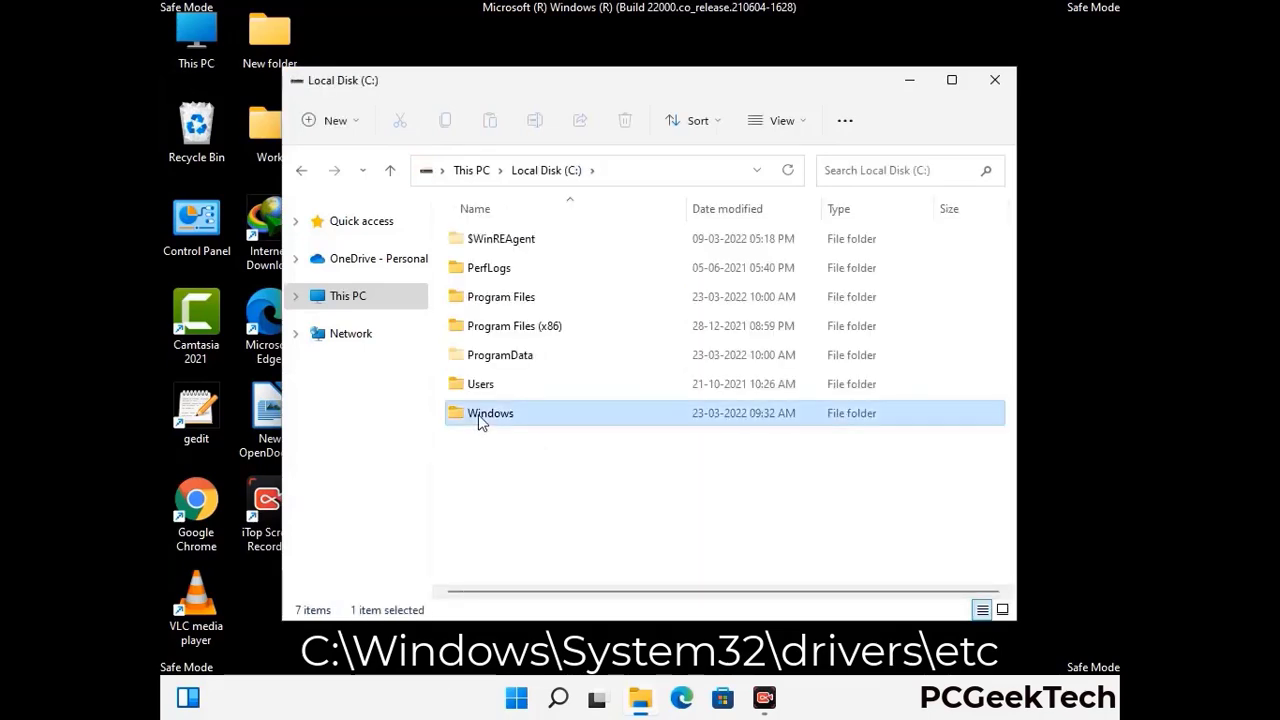
{"action": "scroll", "coordinate": [640, 428], "scroll_direction": "down", "scroll_amount": 6}
{"action": "scroll", "coordinate": [632, 432], "scroll_direction": "down", "scroll_amount": 12}
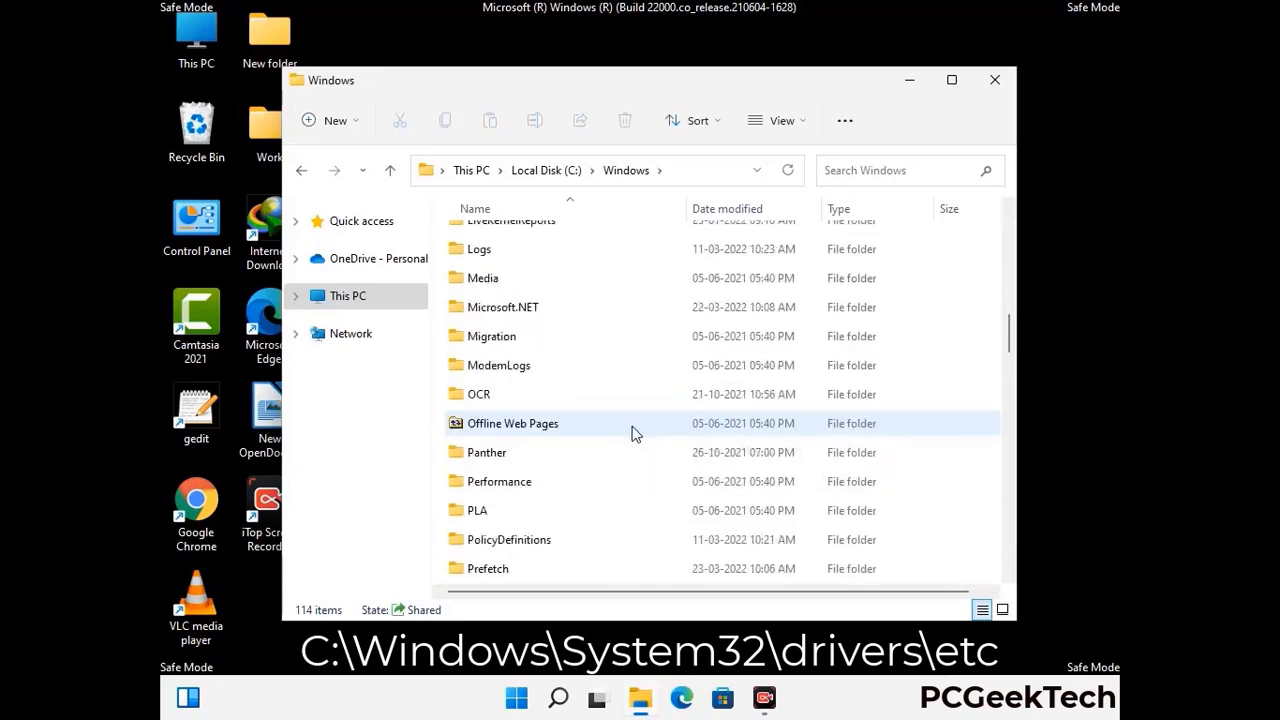
{"action": "scroll", "coordinate": [603, 427], "scroll_direction": "down", "scroll_amount": 3}
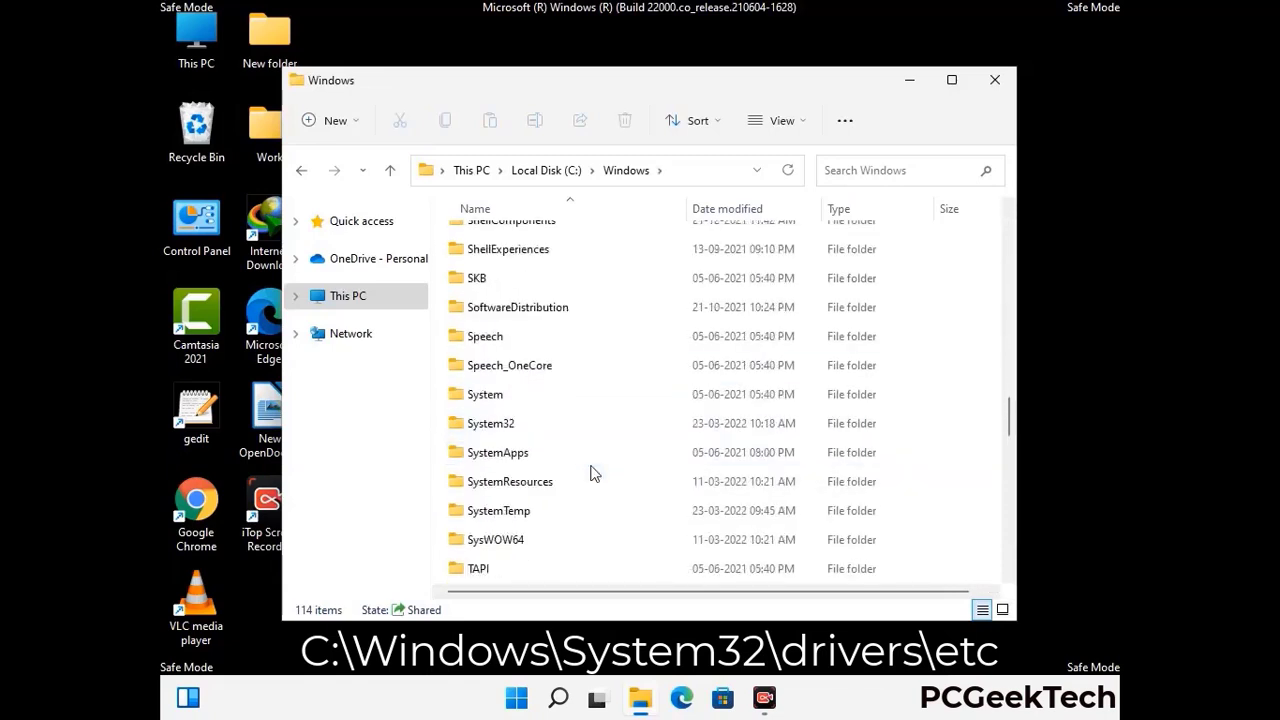
Go into System32\drivers\etc and open the hosts file.
{"action": "double_click", "coordinate": [488, 425]}
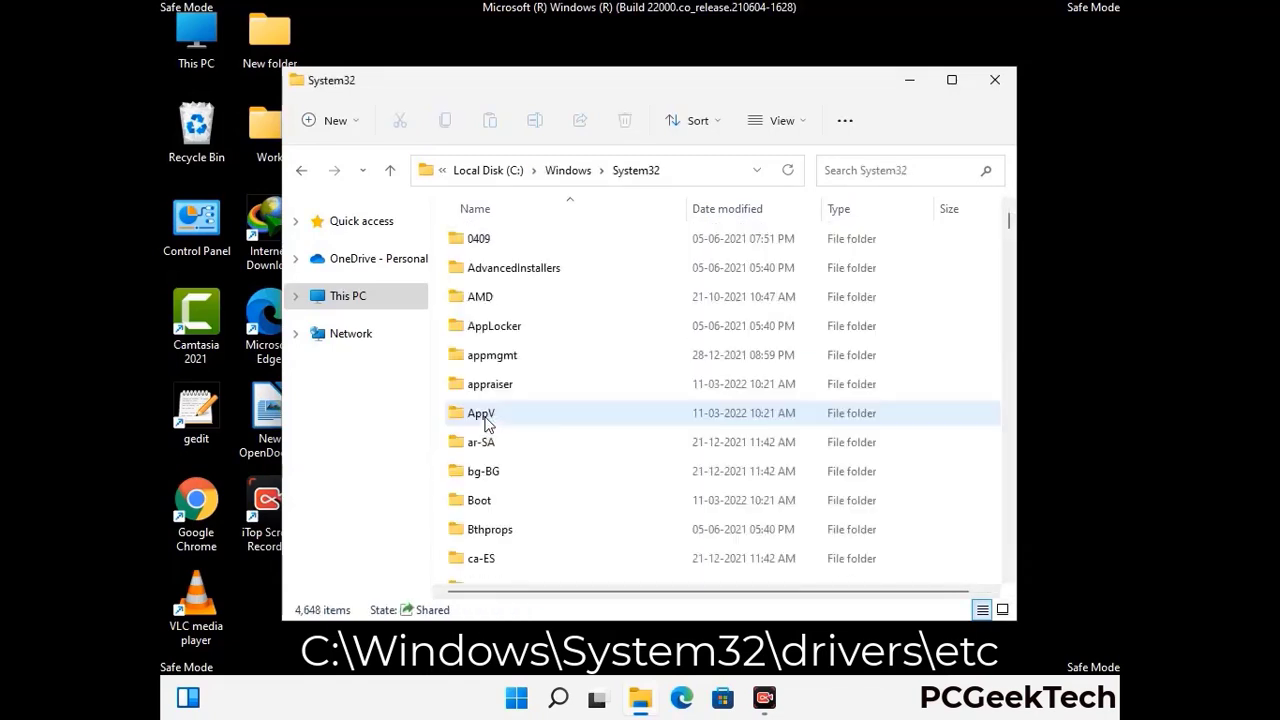
{"action": "scroll", "coordinate": [550, 430], "scroll_direction": "down", "scroll_amount": 5}
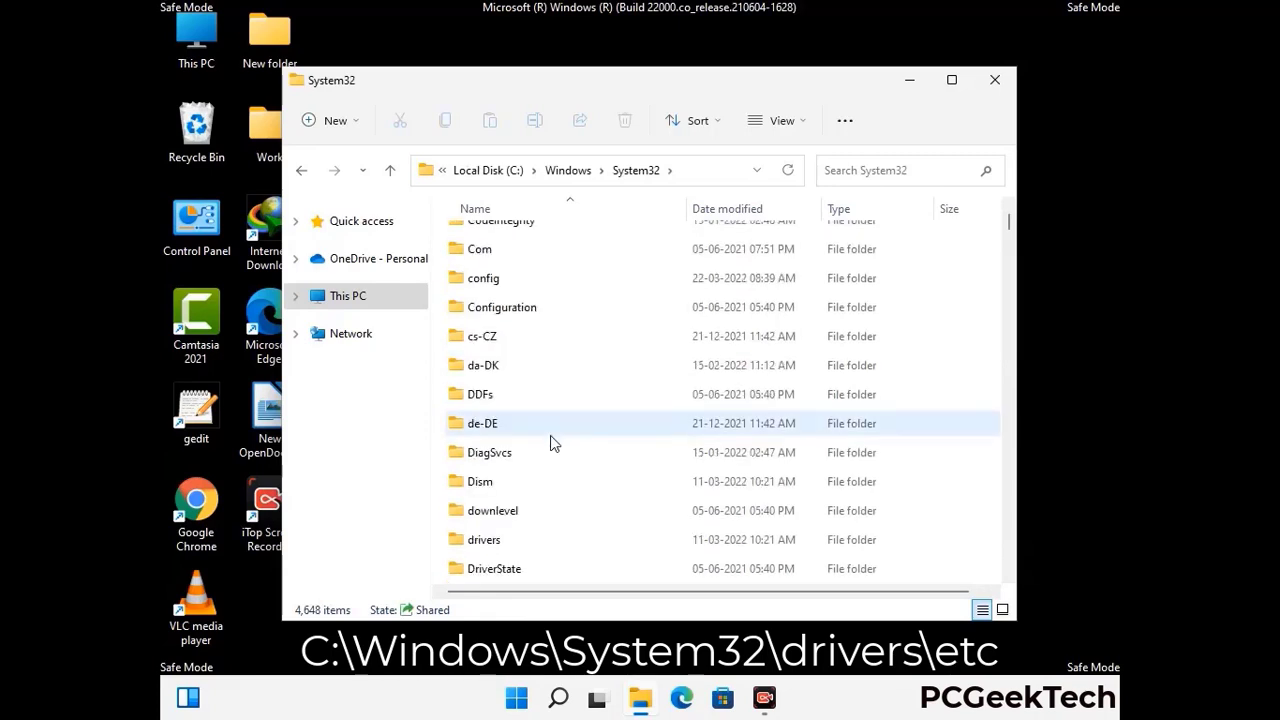
{"action": "double_click", "coordinate": [492, 543]}
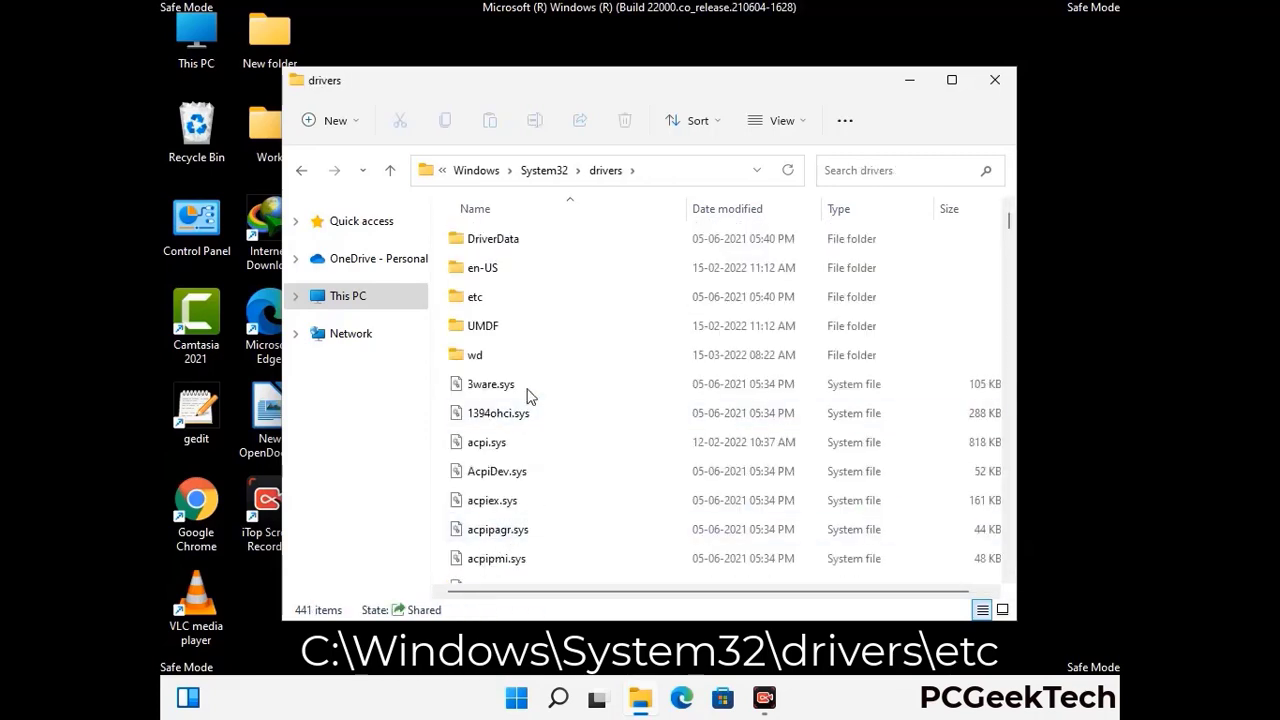
{"action": "double_click", "coordinate": [476, 297]}
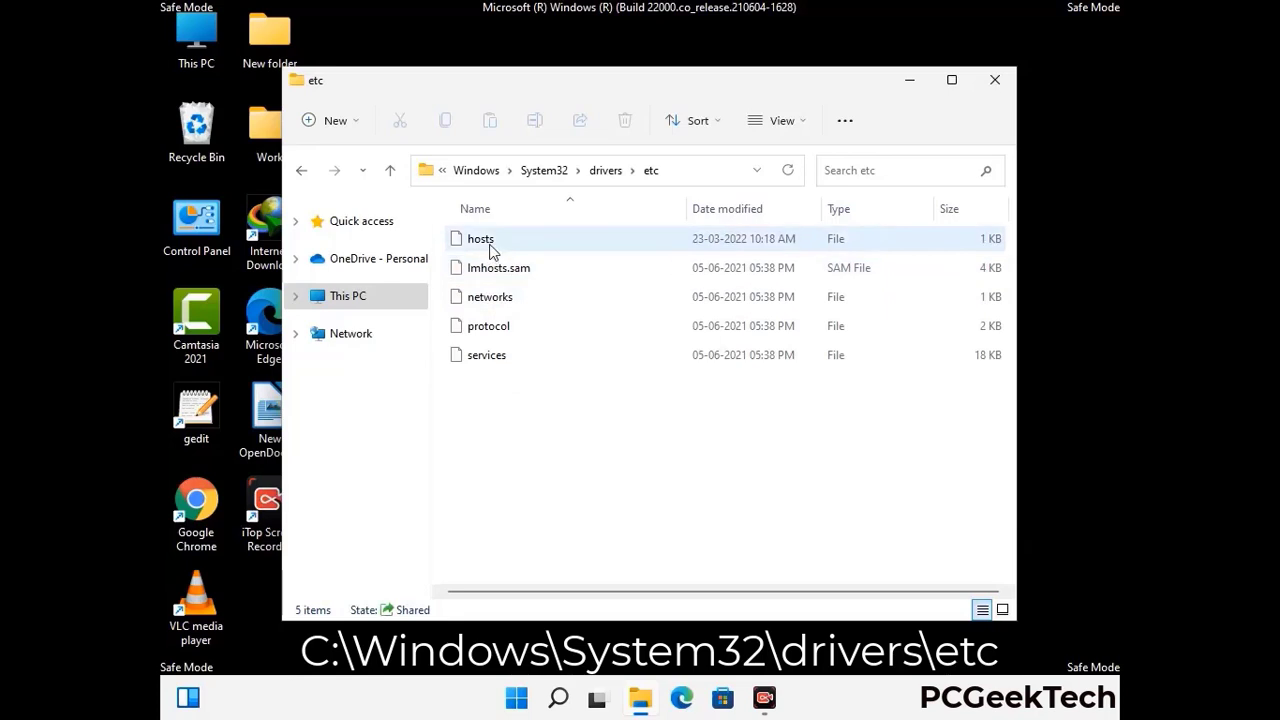
{"action": "left_click", "coordinate": [490, 250]}
{"action": "double_click", "coordinate": [490, 250]}
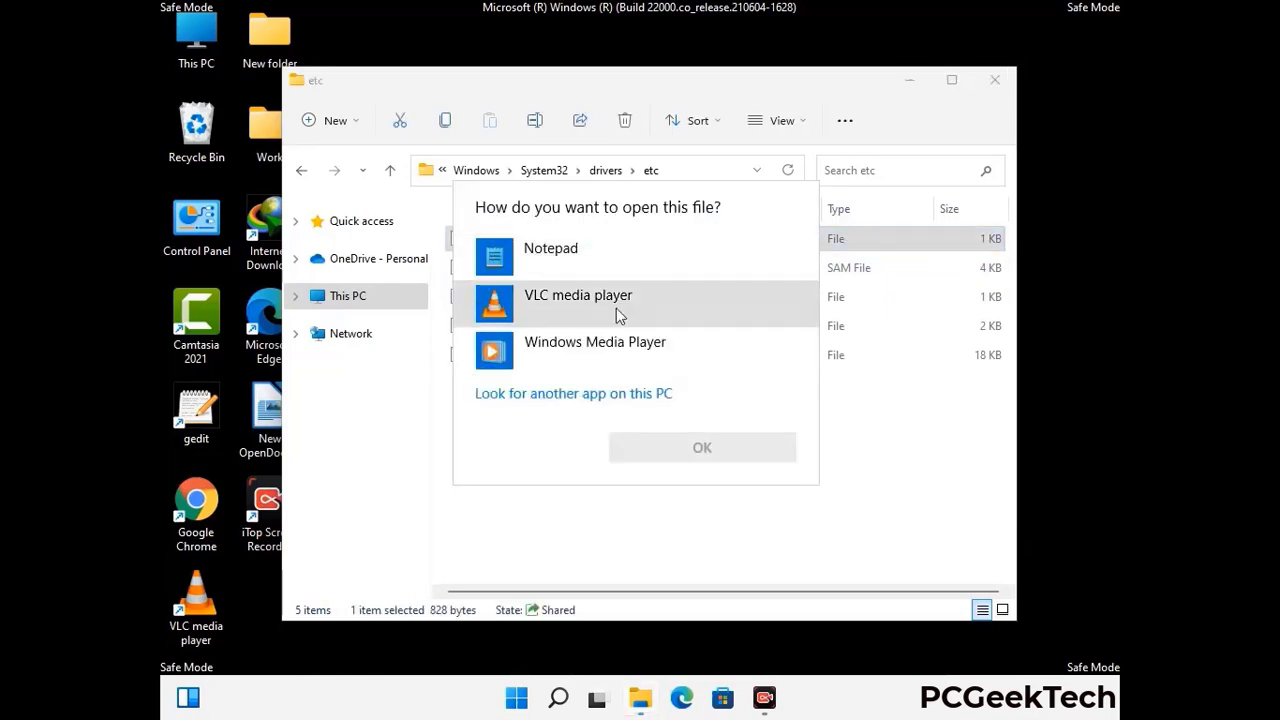
Open hosts in Notepad and add a blank line after the last localhost entry.
{"action": "left_click", "coordinate": [567, 256]}
{"action": "left_click", "coordinate": [704, 450]}
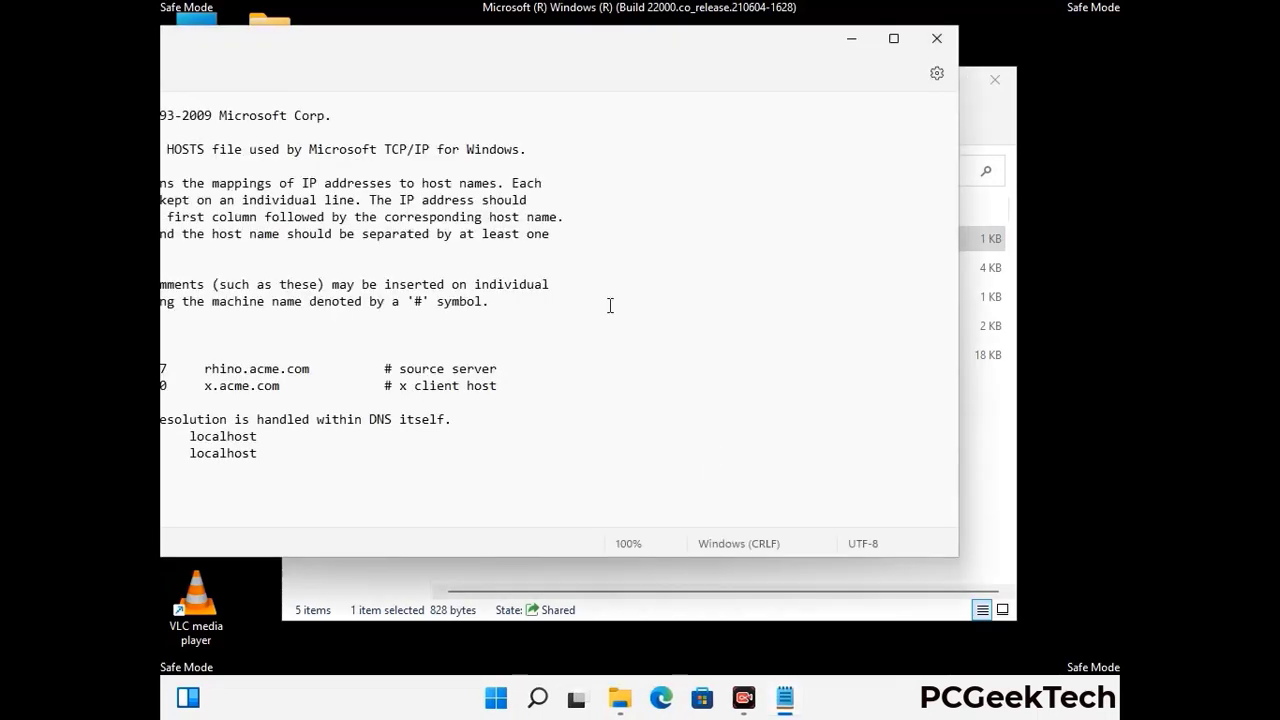
{"action": "left_click_drag", "start_coordinate": [492, 47], "coordinate": [680, 63]}
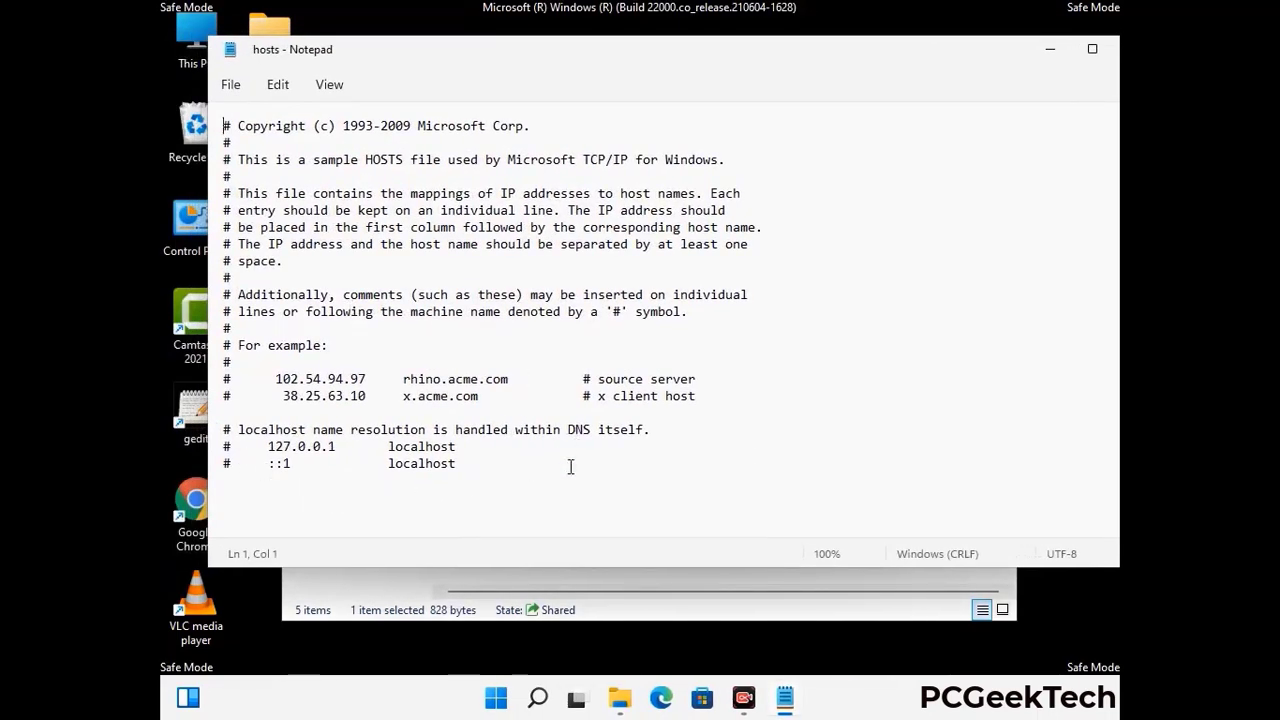
{"action": "left_click", "coordinate": [478, 465]}
{"action": "key", "text": "Return"}
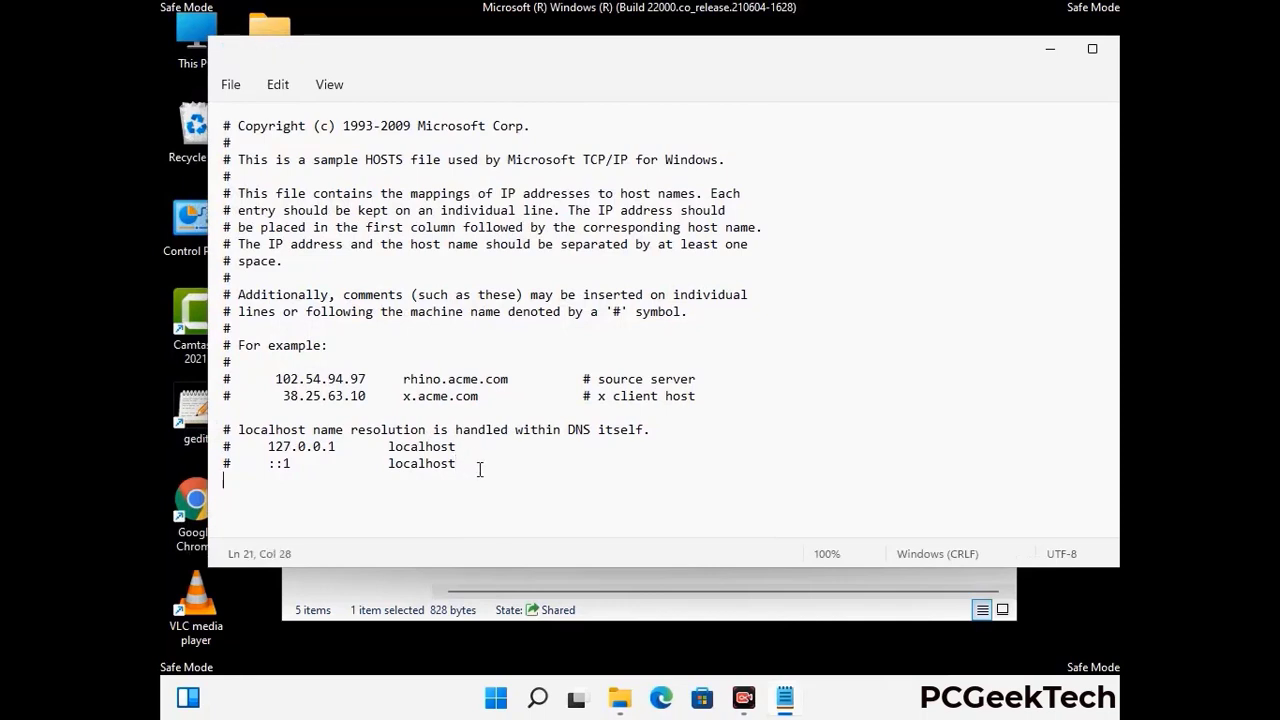
{"action": "scroll", "coordinate": [222, 460], "scroll_direction": "down", "scroll_amount": 1}
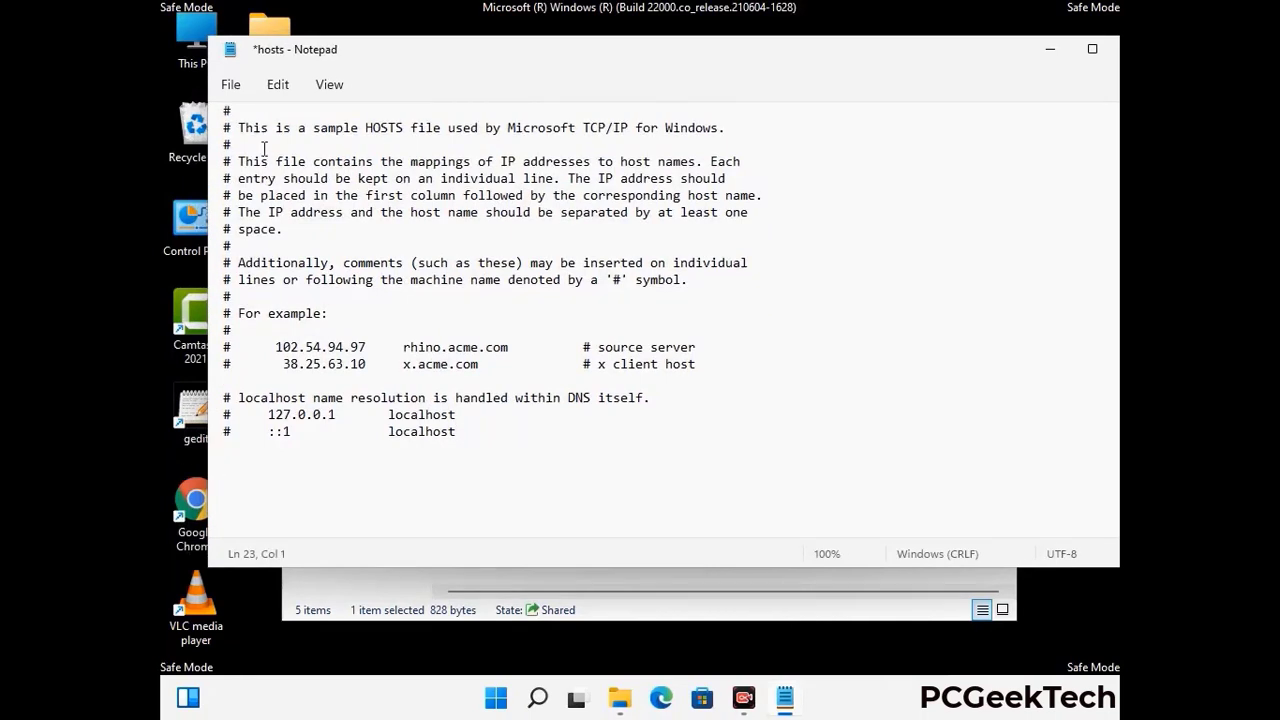
Save the edited hosts file and close Notepad.
{"action": "left_click", "coordinate": [231, 86]}
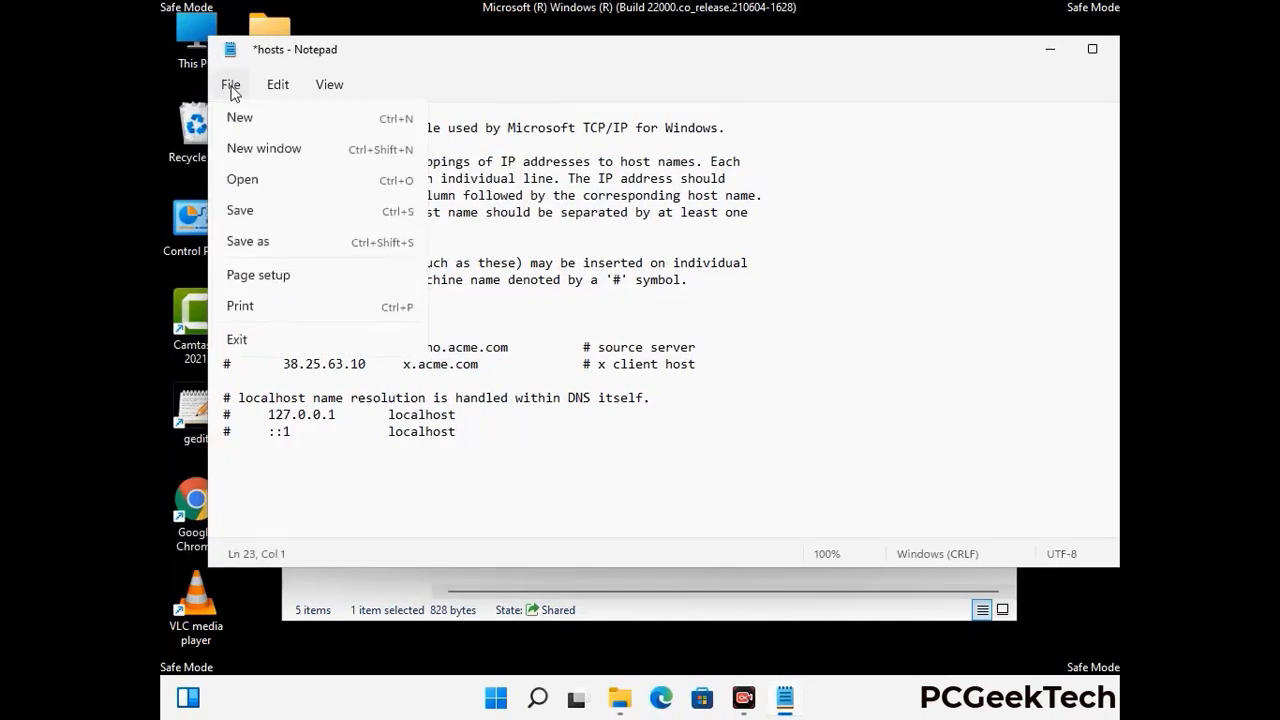
{"action": "left_click", "coordinate": [240, 211]}
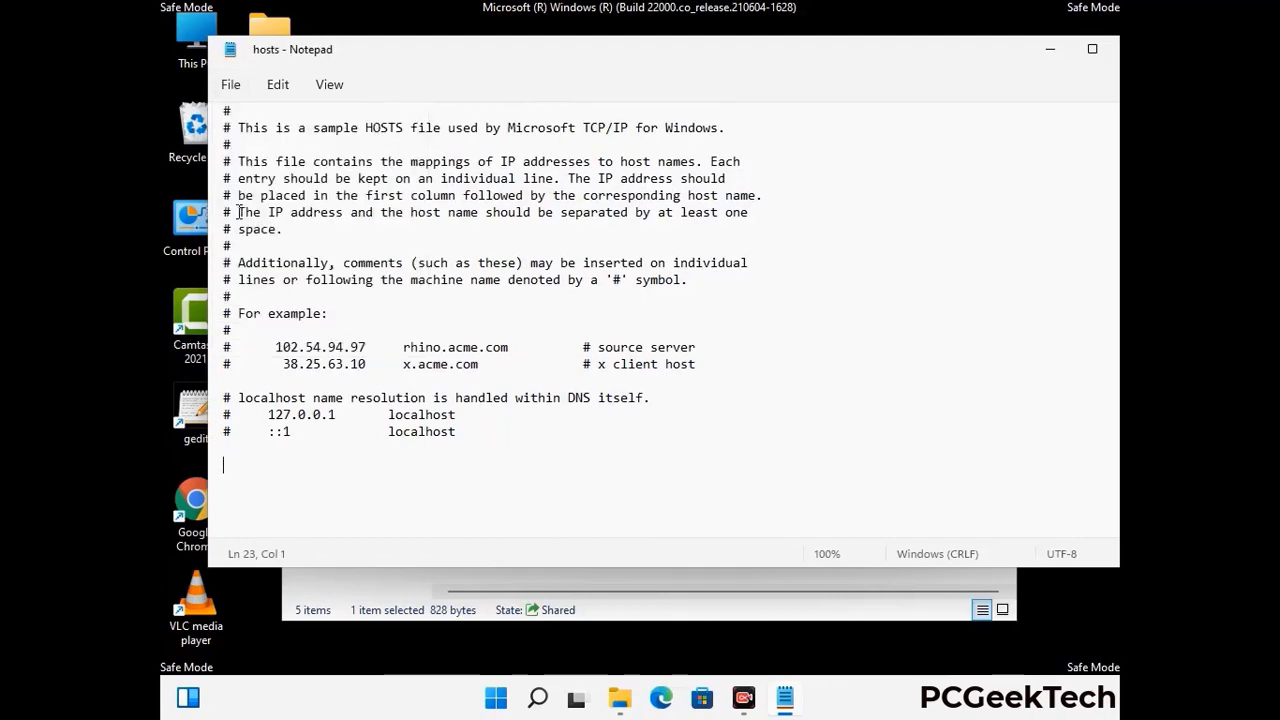
{"action": "left_click_drag", "start_coordinate": [962, 58], "coordinate": [816, 58]}
{"action": "left_click", "coordinate": [987, 52]}
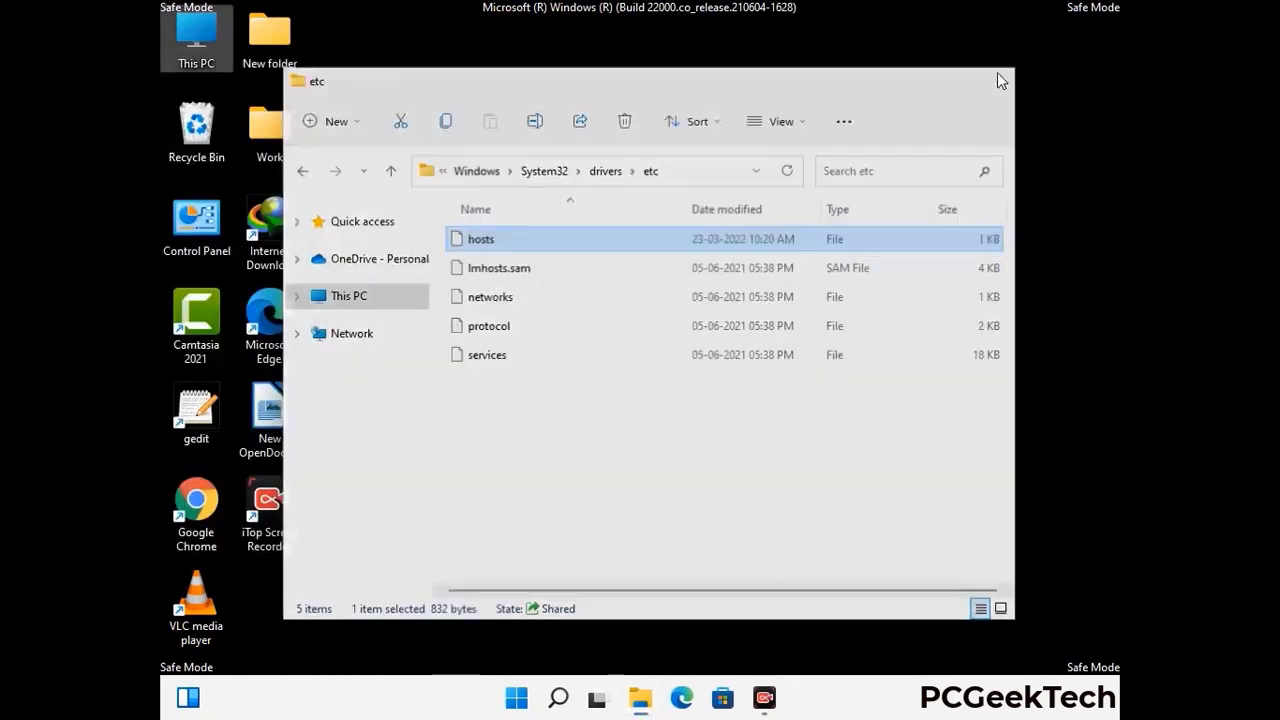
Close the etc window and run %appdata to open AppData\Roaming.
{"action": "left_click", "coordinate": [997, 72]}
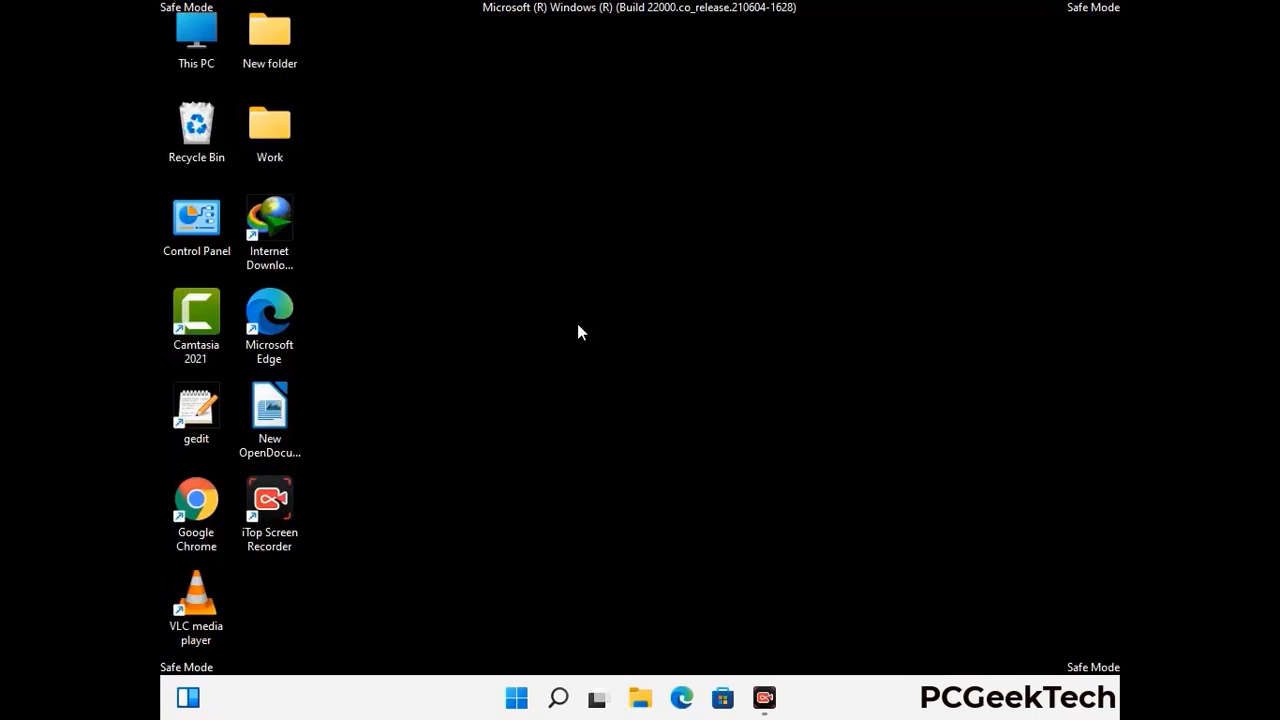
{"action": "key", "text": "super+r"}
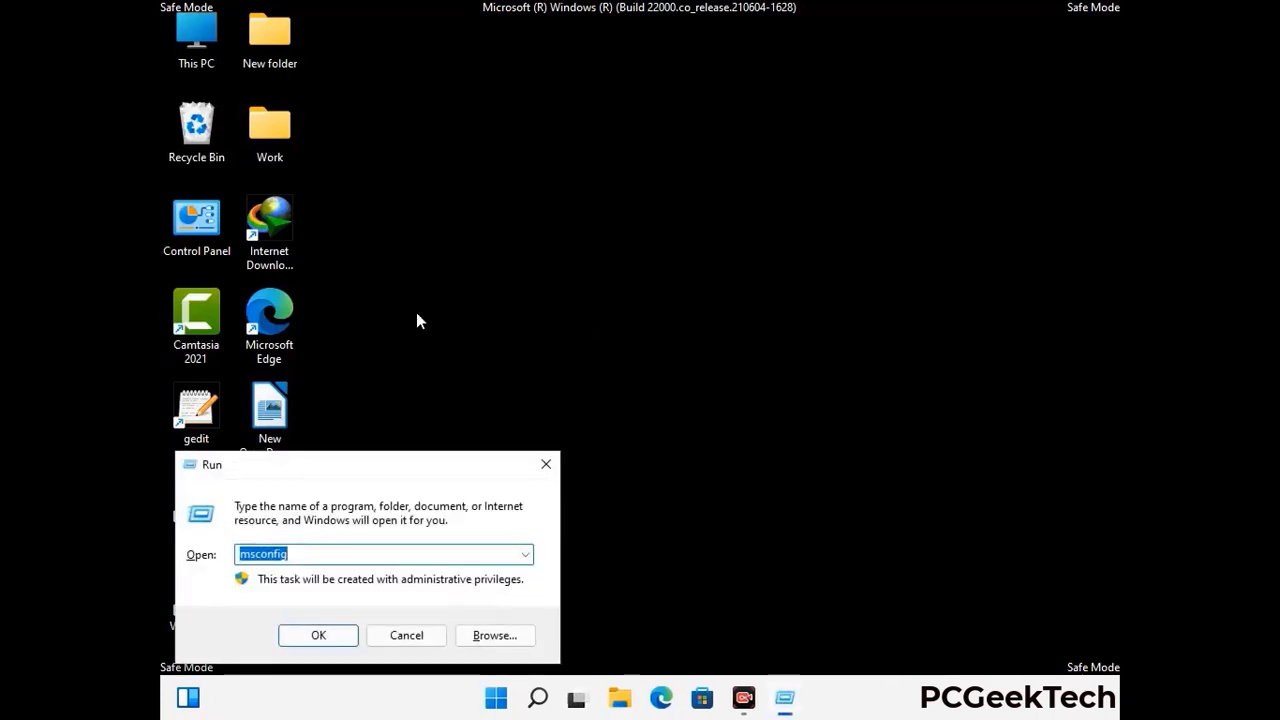
{"action": "left_click_drag", "start_coordinate": [369, 463], "coordinate": [597, 200]}
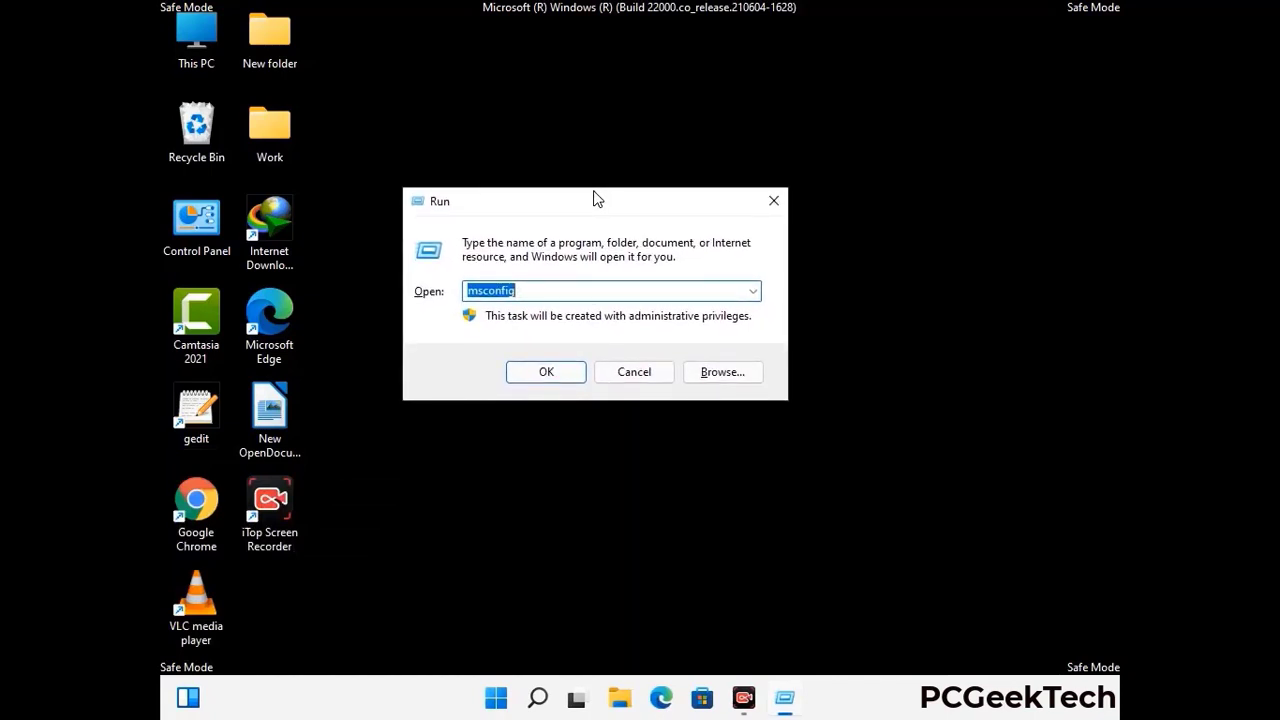
{"action": "type", "text": "%"}
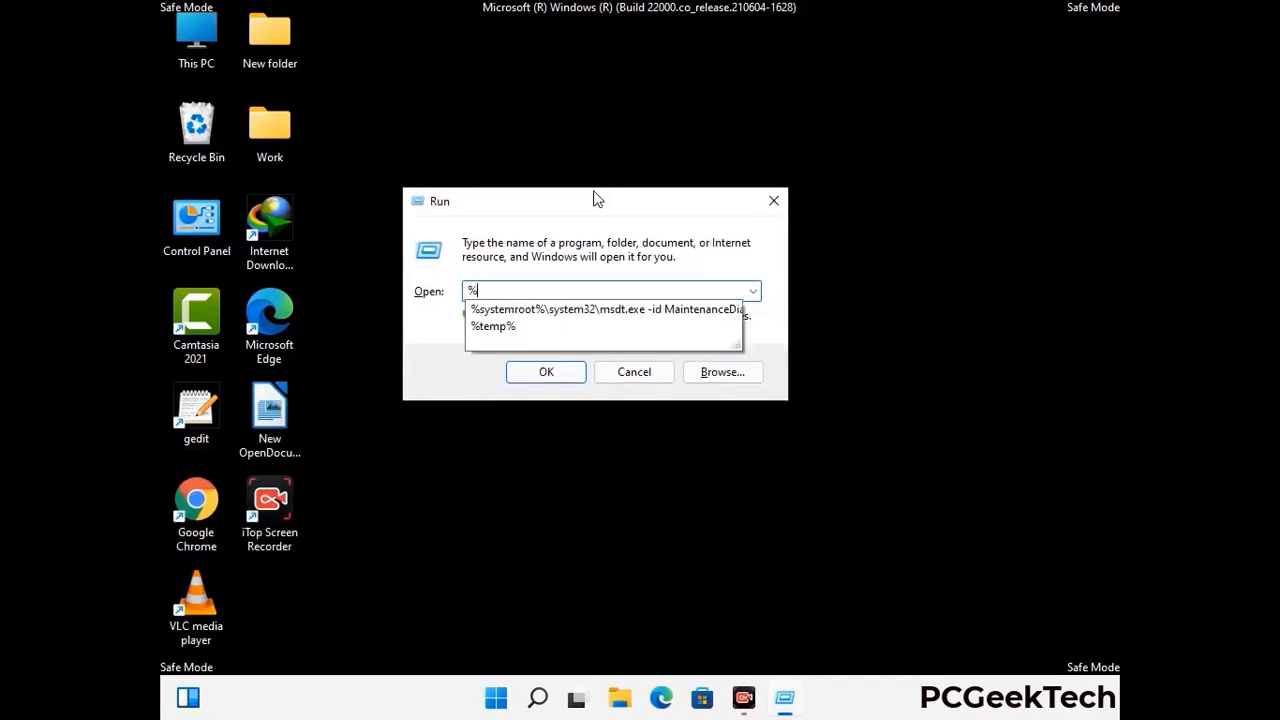
{"action": "type", "text": "appd"}
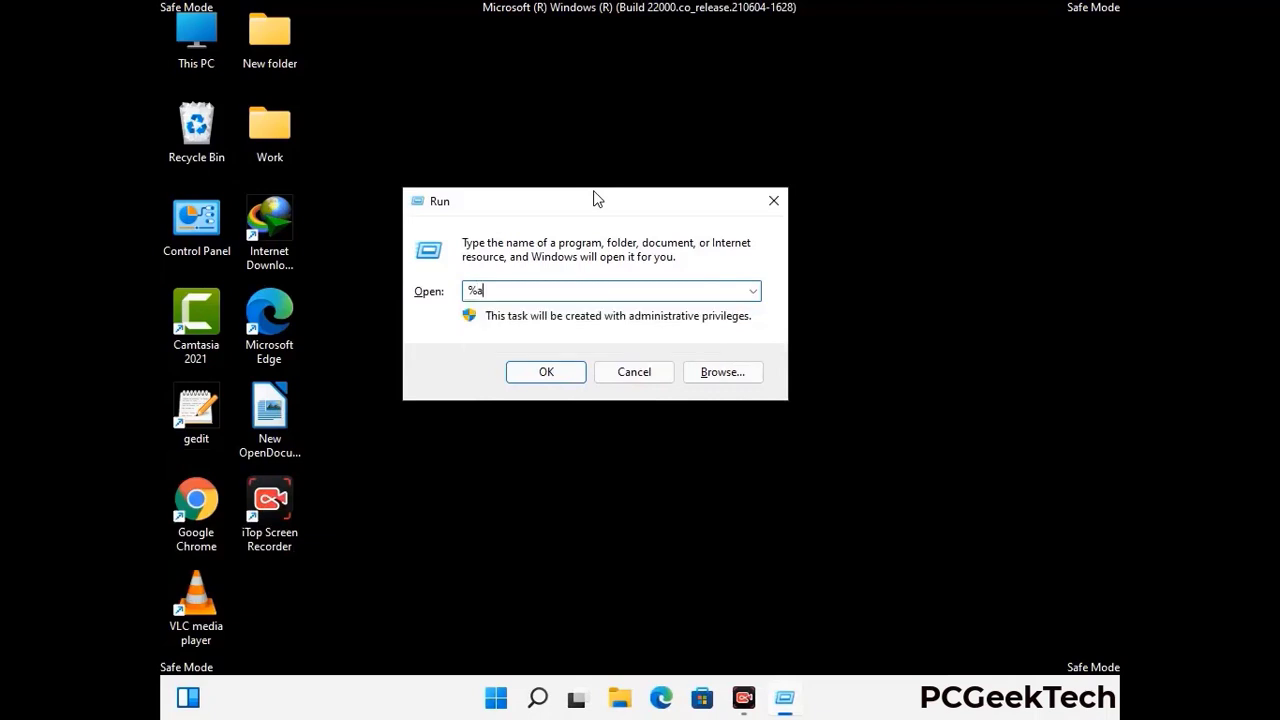
{"action": "type", "text": "ata%"}
{"action": "key", "text": "Return"}
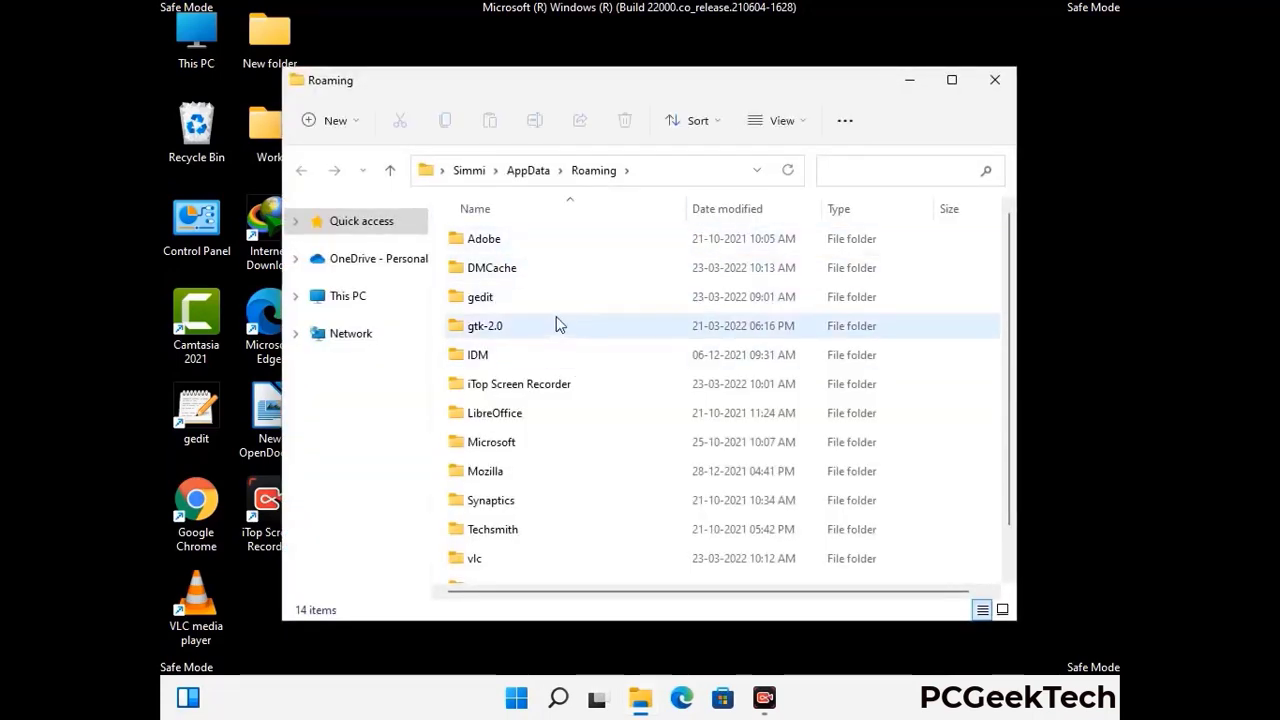
Delete the Zoom folder from Roaming, leaving 13 items, then close the window.
{"action": "scroll", "coordinate": [600, 355], "scroll_direction": "down", "scroll_amount": 1}
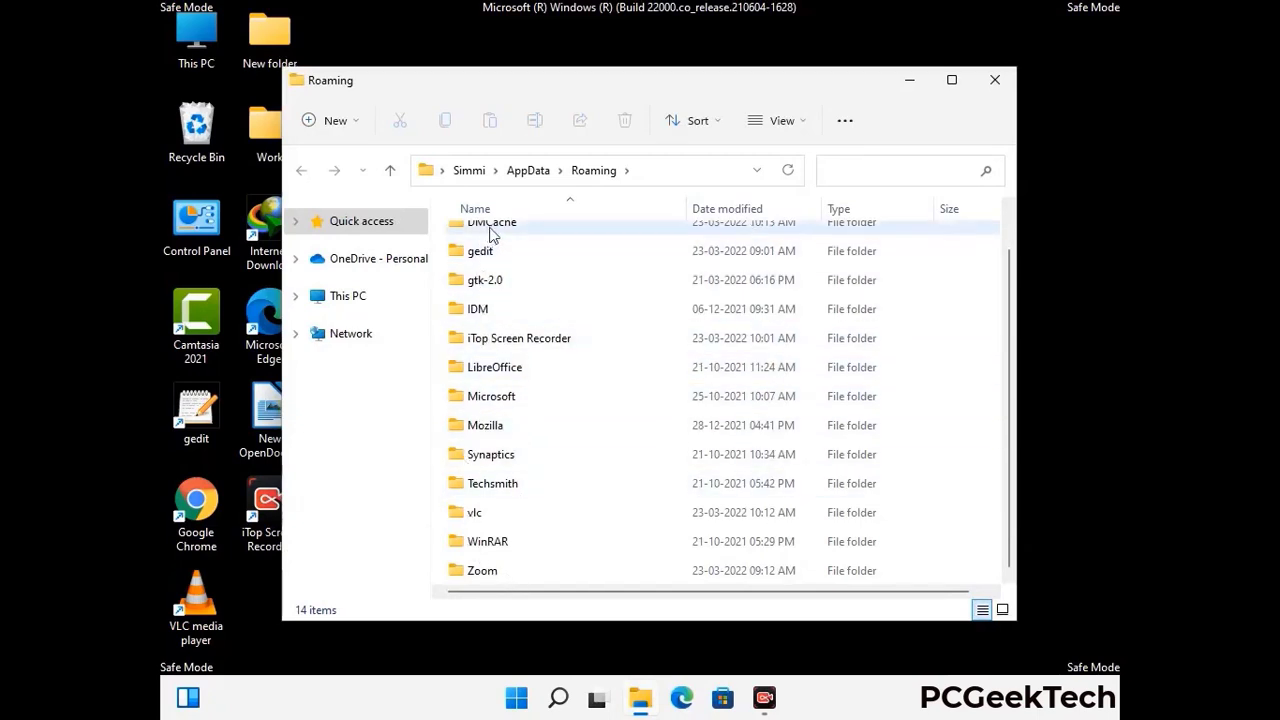
{"action": "scroll", "coordinate": [526, 354], "scroll_direction": "up", "scroll_amount": 1}
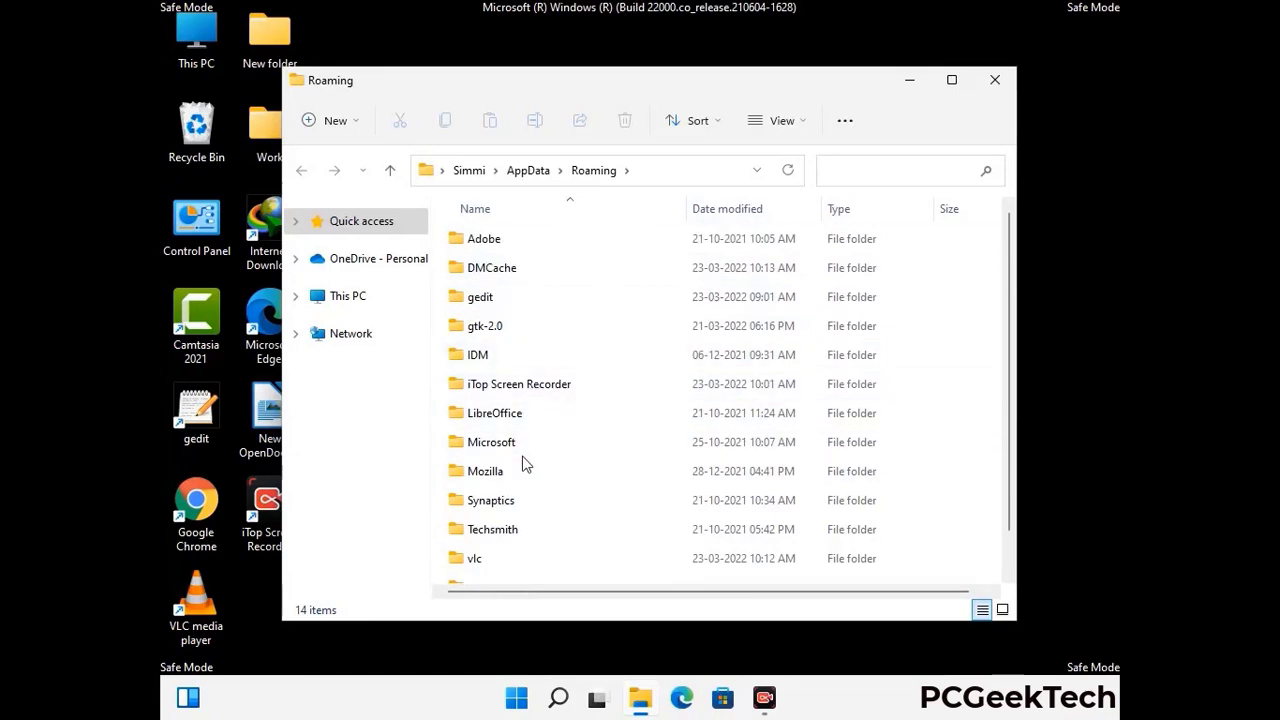
{"action": "scroll", "coordinate": [522, 460], "scroll_direction": "down", "scroll_amount": 1}
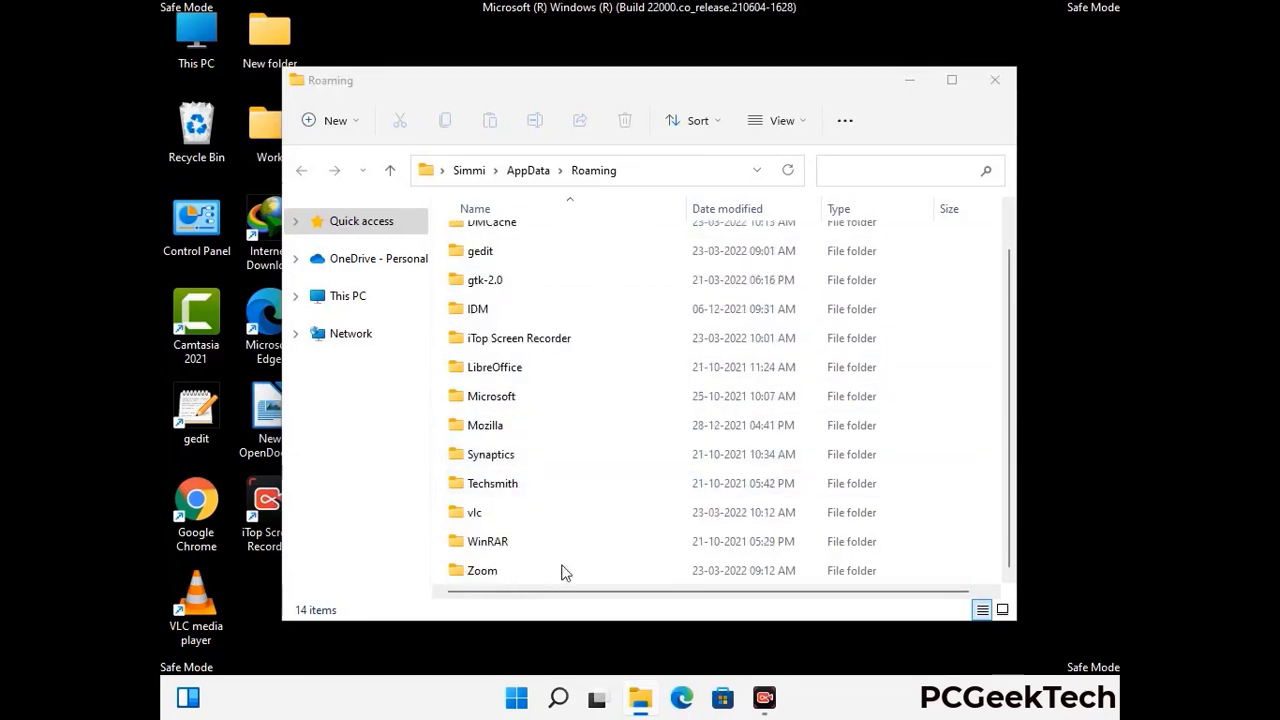
{"action": "left_click", "coordinate": [716, 568]}
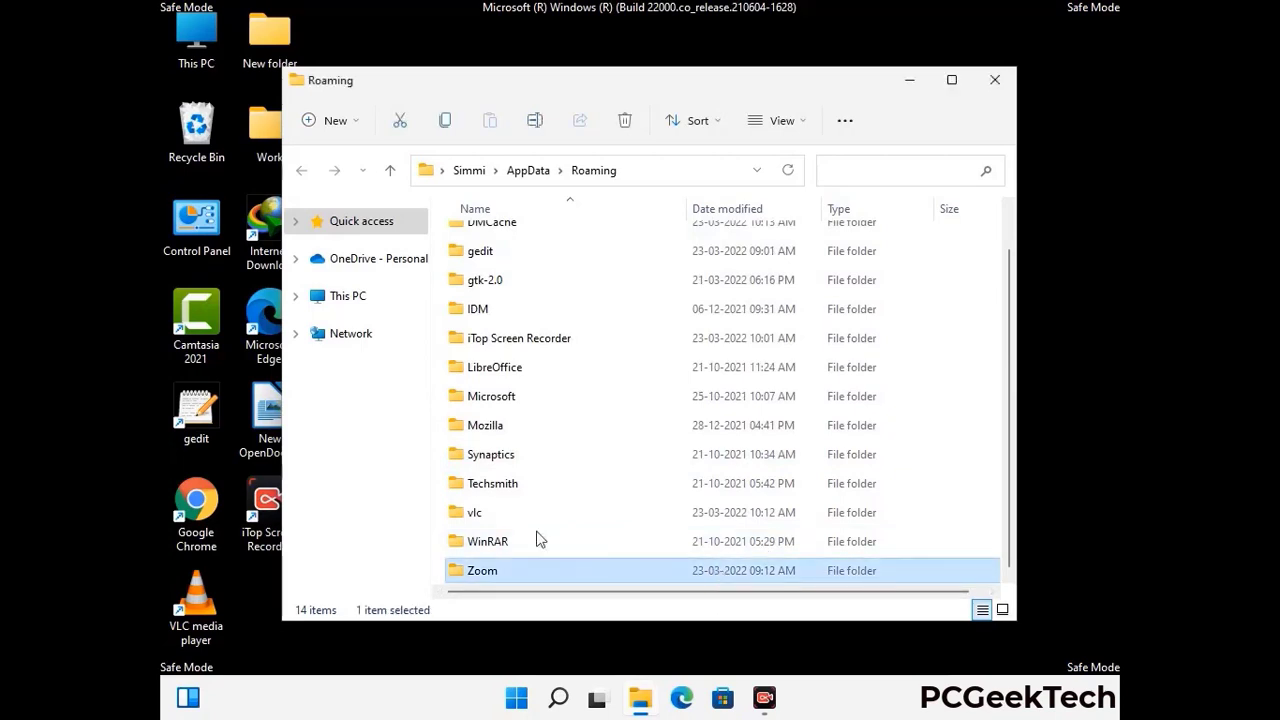
{"action": "left_click", "coordinate": [625, 121]}
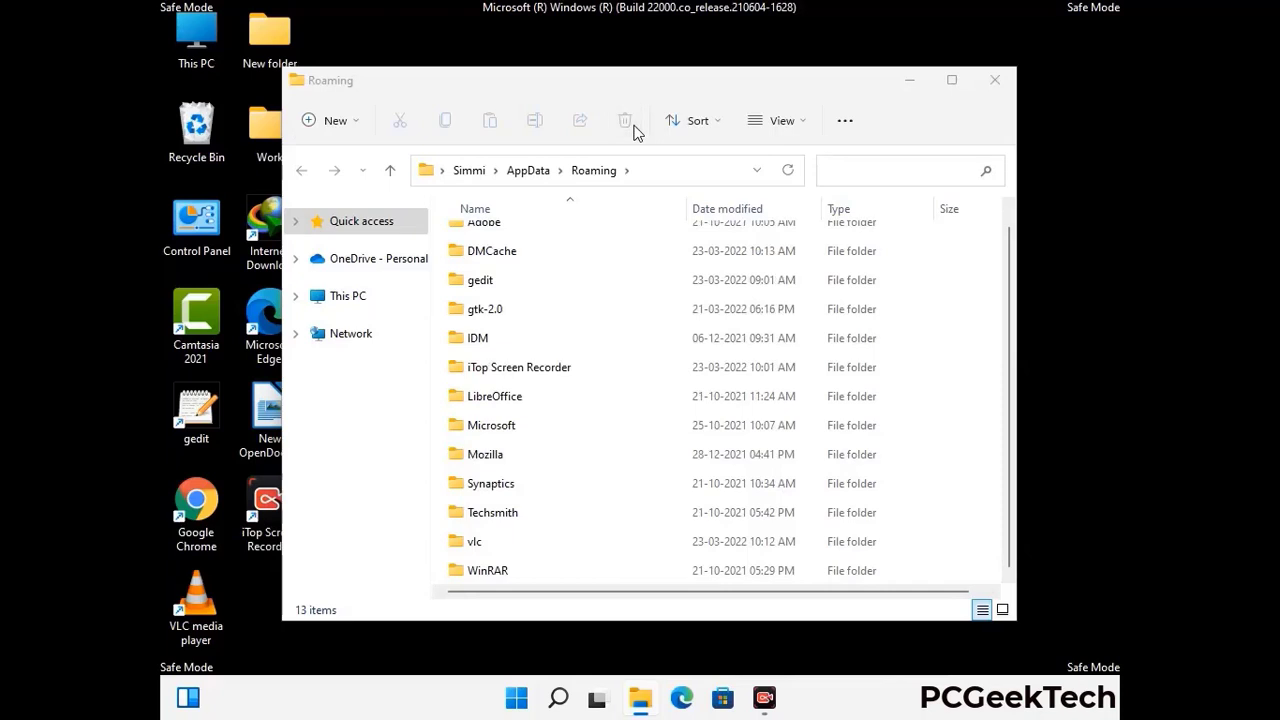
{"action": "left_click", "coordinate": [994, 82]}
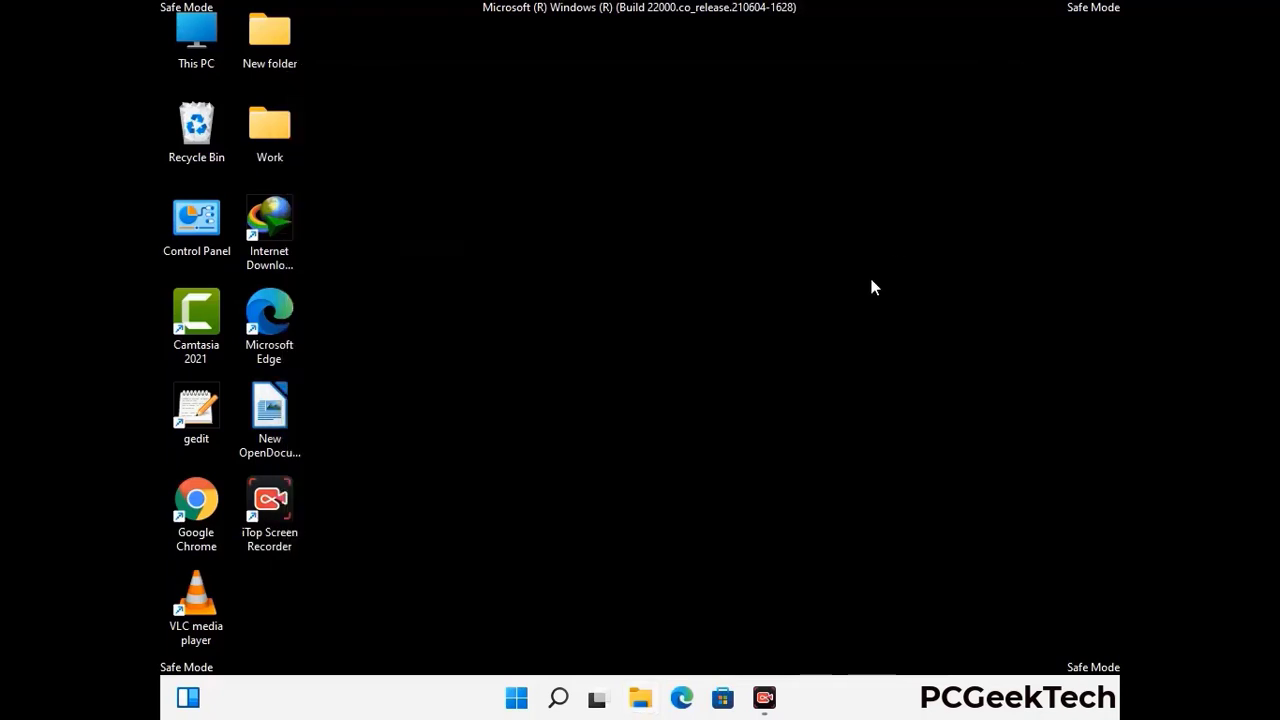
Run %LocalAppData% to open the AppData\Local folder with its 23 items.
{"action": "key", "text": "super+r"}
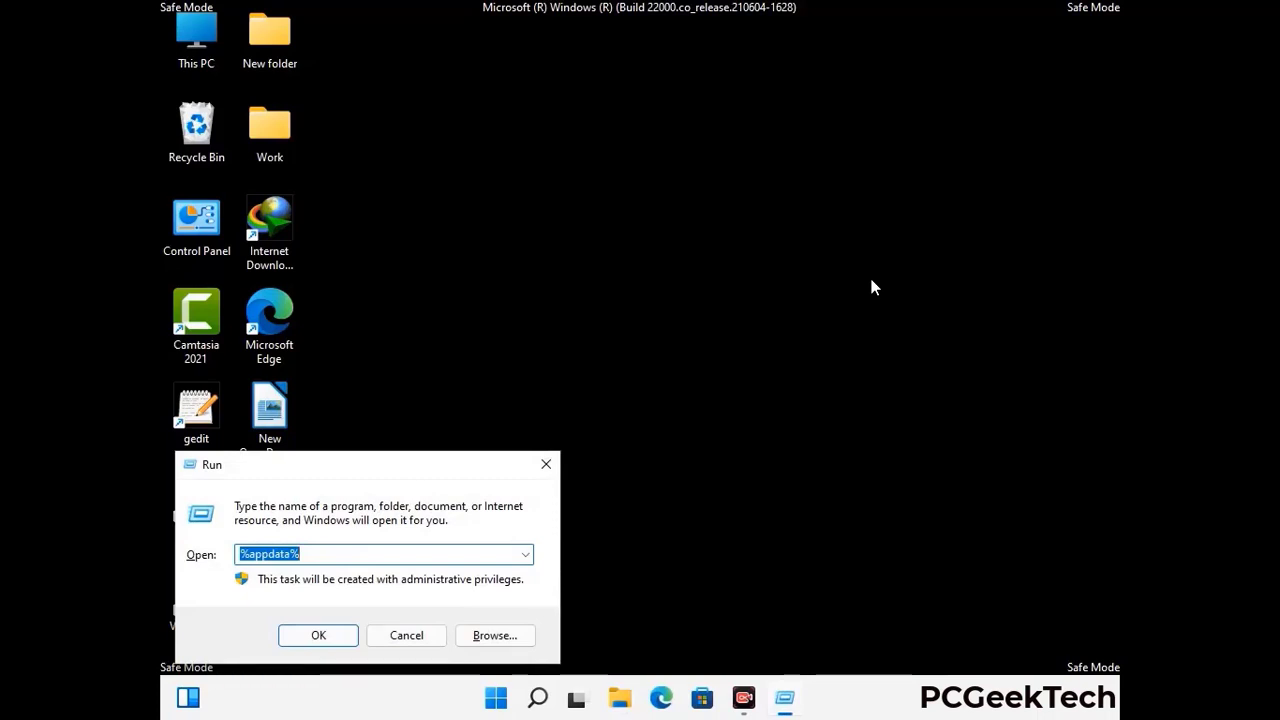
{"action": "left_click_drag", "start_coordinate": [400, 475], "coordinate": [671, 253]}
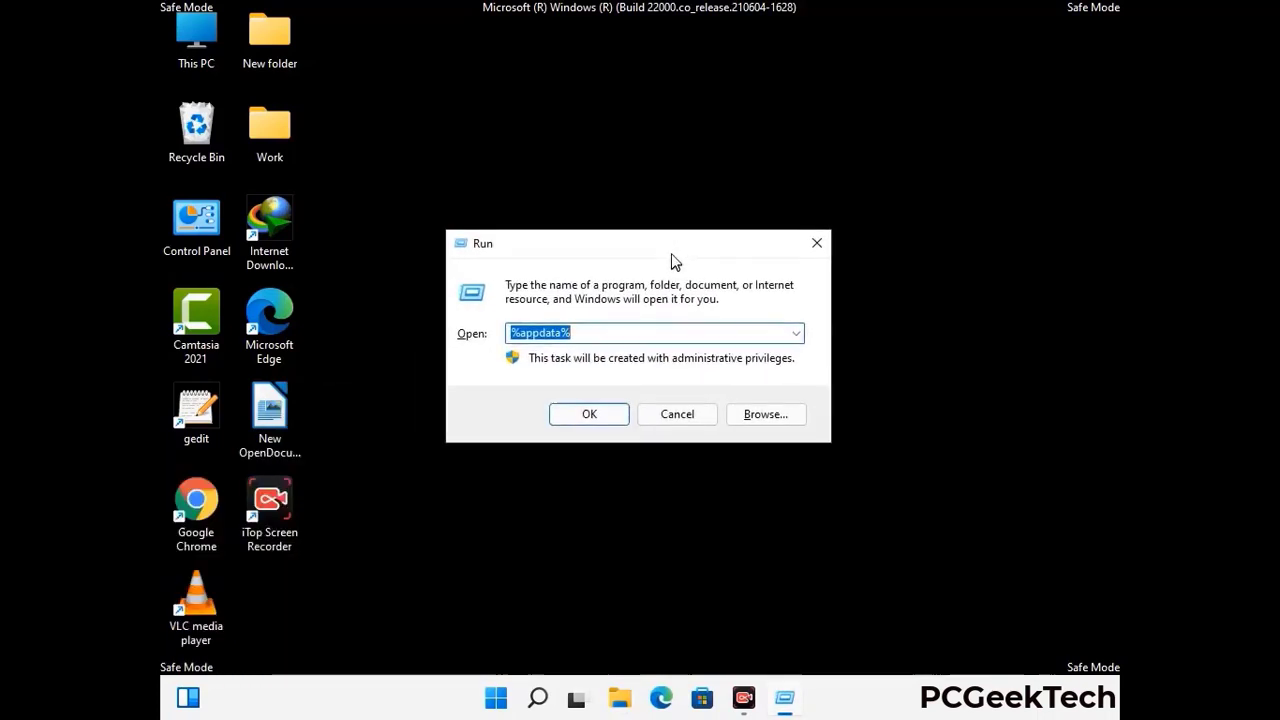
{"action": "type", "text": "%Local"}
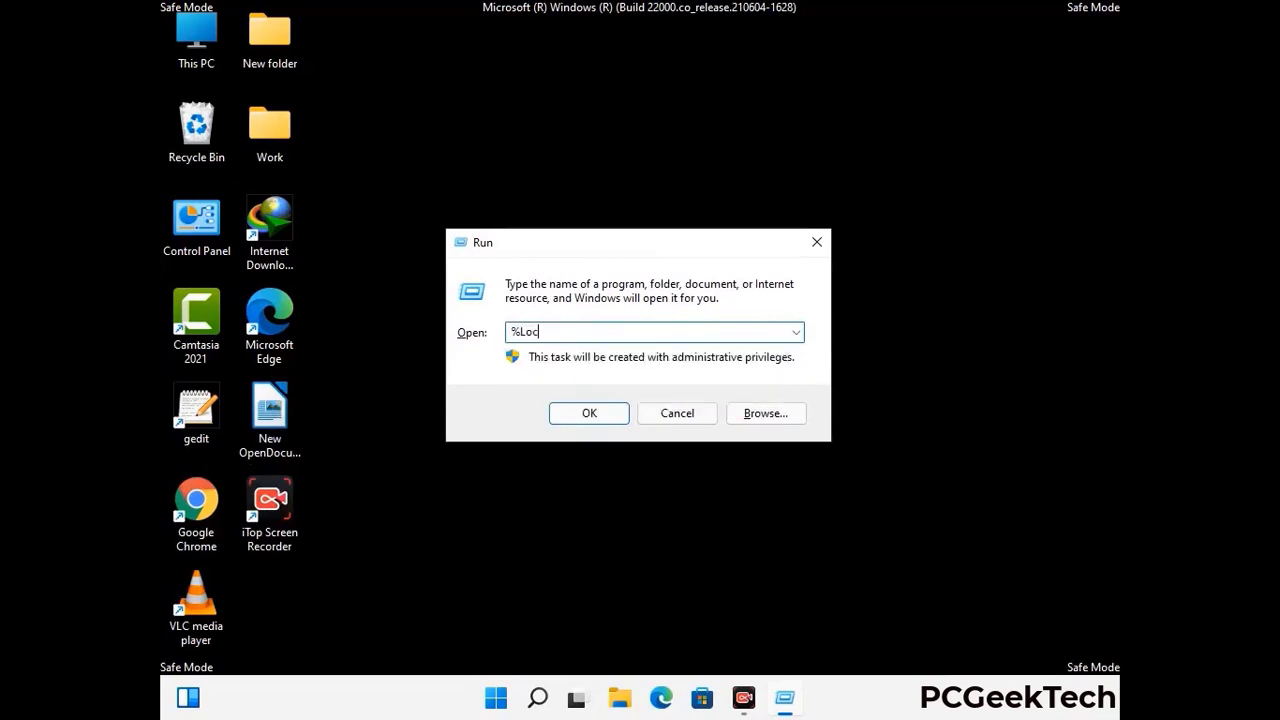
{"action": "type", "text": "AppData%"}
{"action": "key", "text": "Return"}
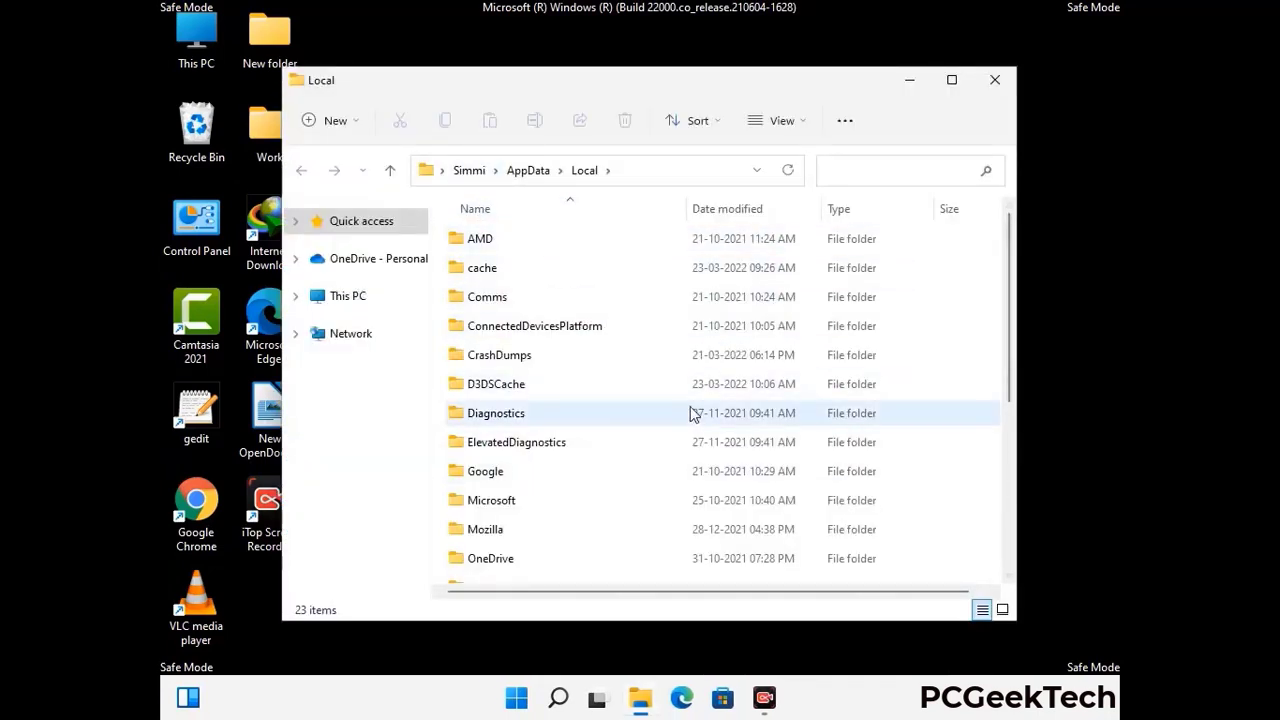
Select and delete the Mozilla folder in AppData\Local.
{"action": "scroll", "coordinate": [537, 425], "scroll_direction": "down", "scroll_amount": 2}
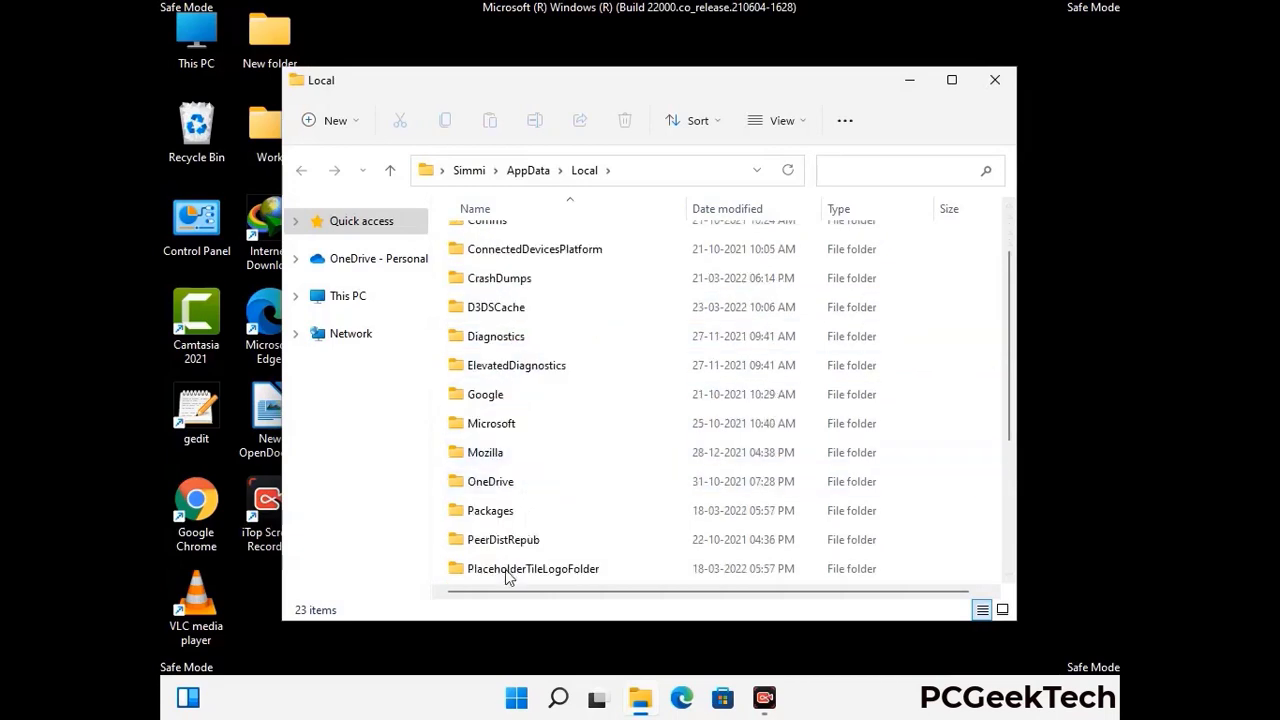
{"action": "left_click", "coordinate": [500, 459]}
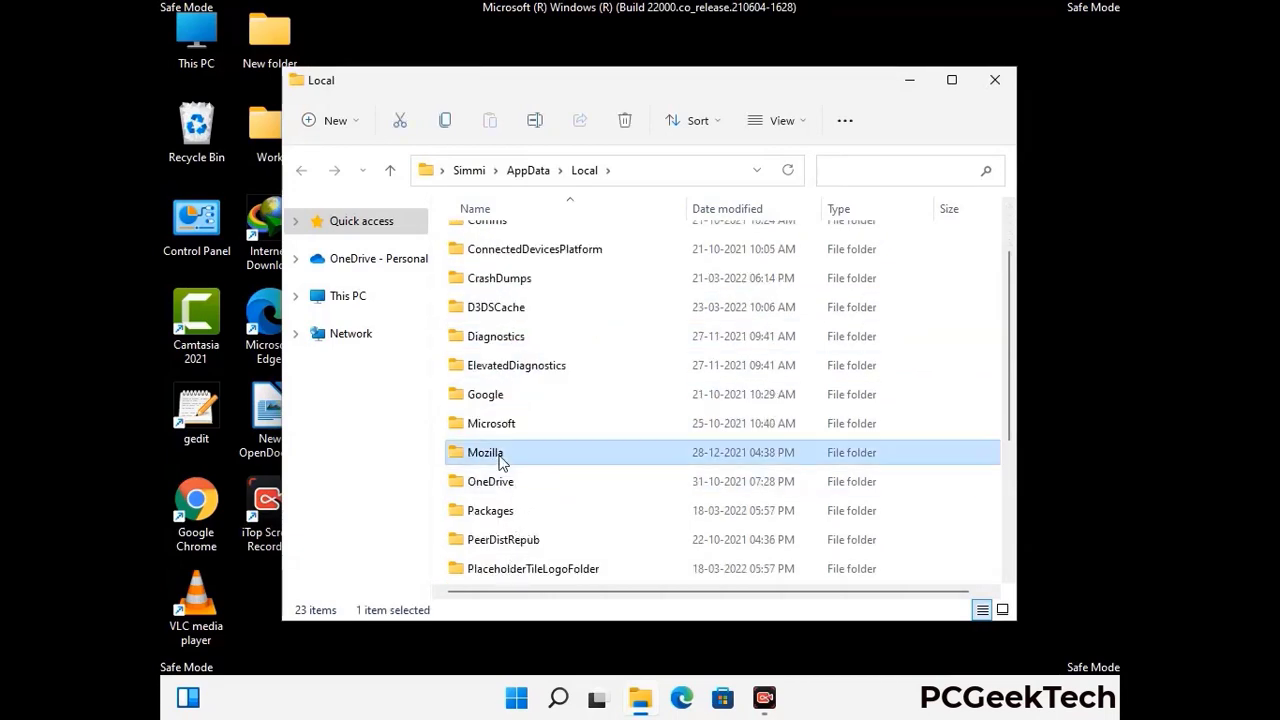
{"action": "left_click", "coordinate": [623, 130]}
{"action": "left_click", "coordinate": [623, 125]}
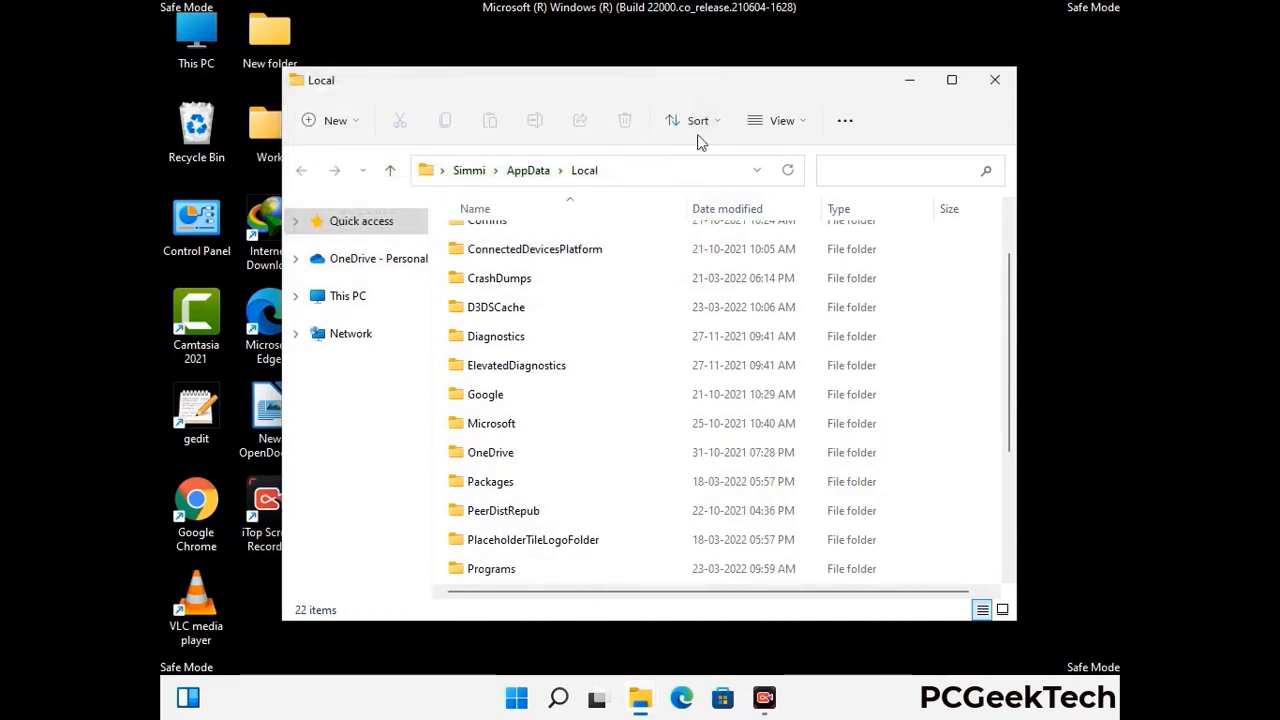
Close the Local window and run %ProgramData% to open C:\ProgramData.
{"action": "left_click", "coordinate": [996, 90]}
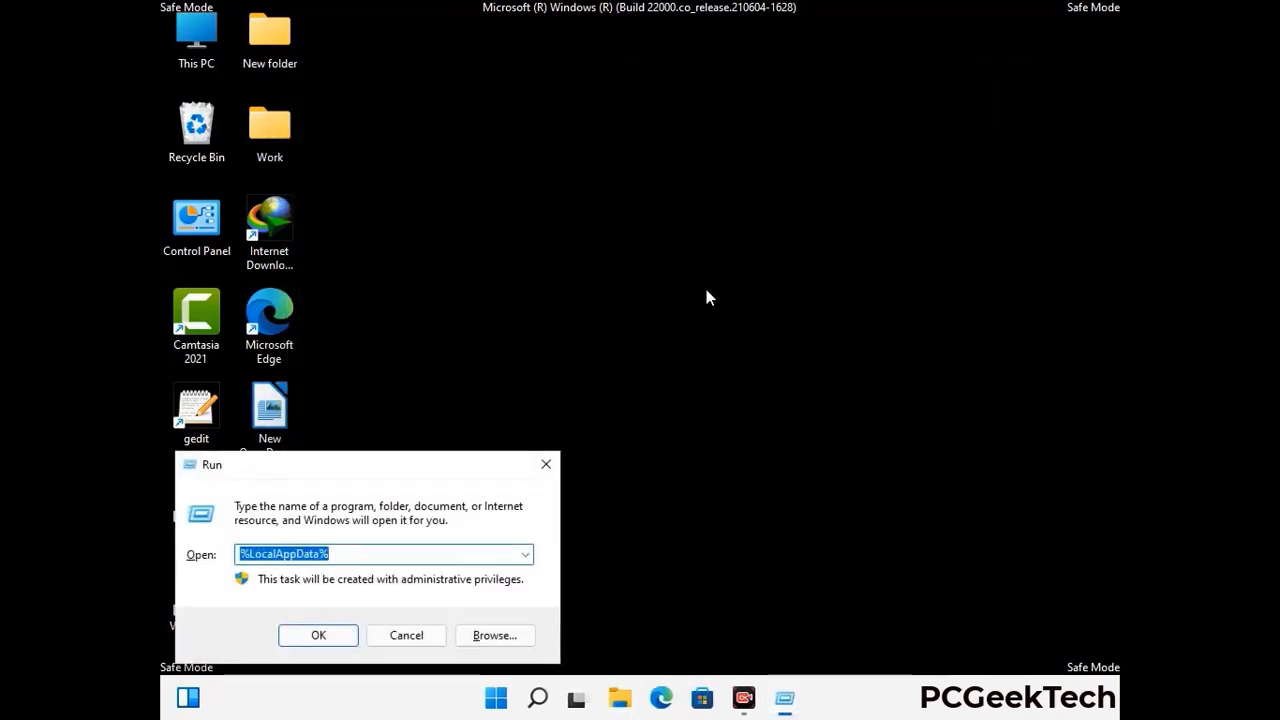
{"action": "left_click_drag", "start_coordinate": [325, 474], "coordinate": [586, 268]}
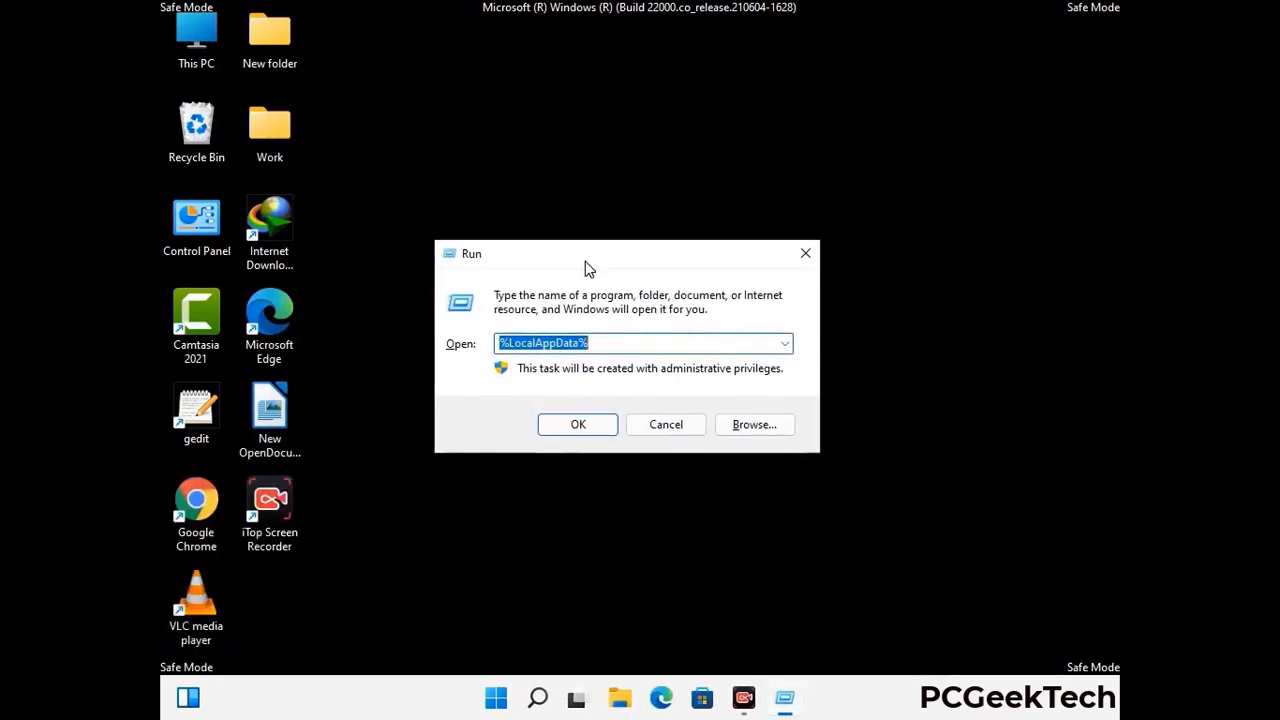
{"action": "type", "text": "%"}
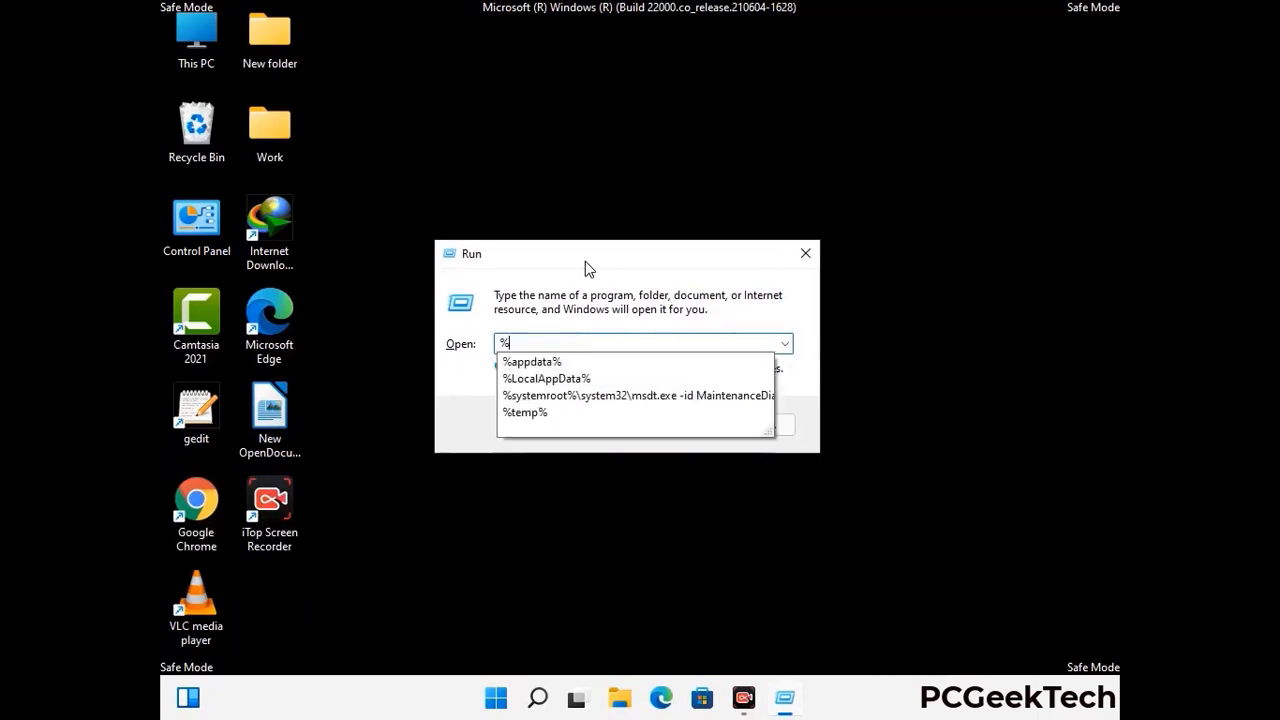
{"action": "type", "text": "Pro"}
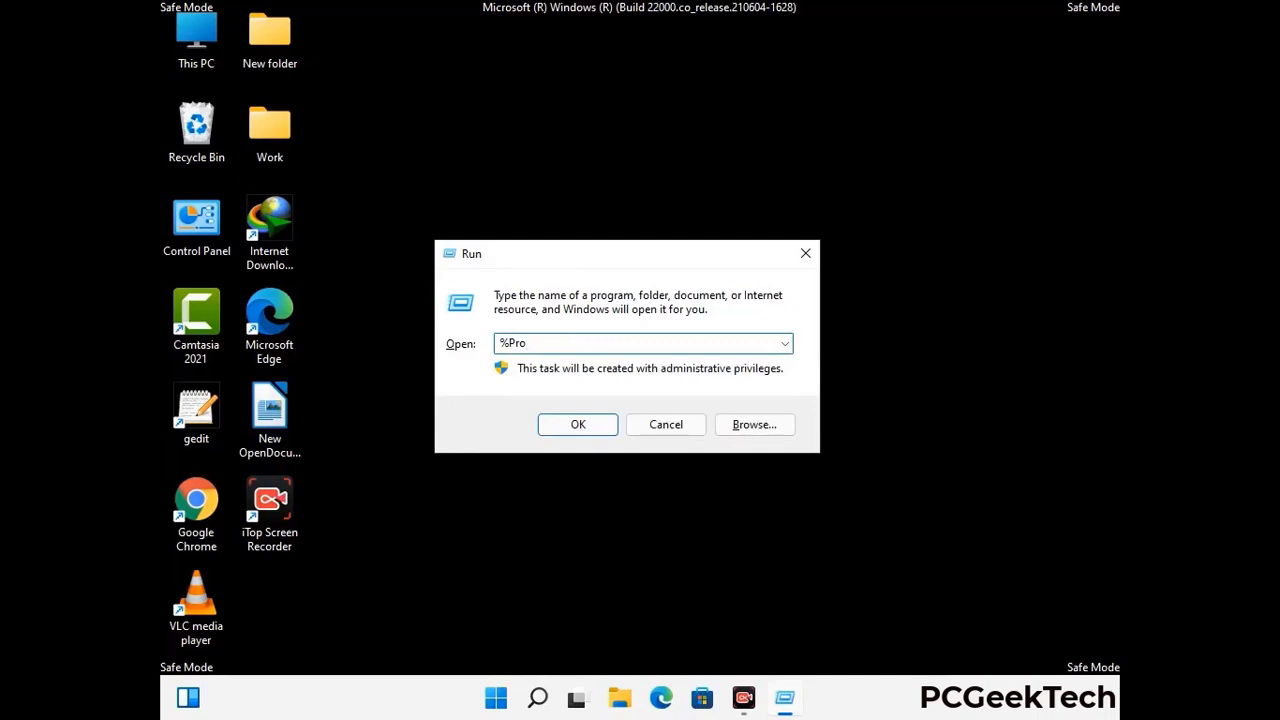
{"action": "type", "text": "gramData%"}
{"action": "key", "text": "Return"}
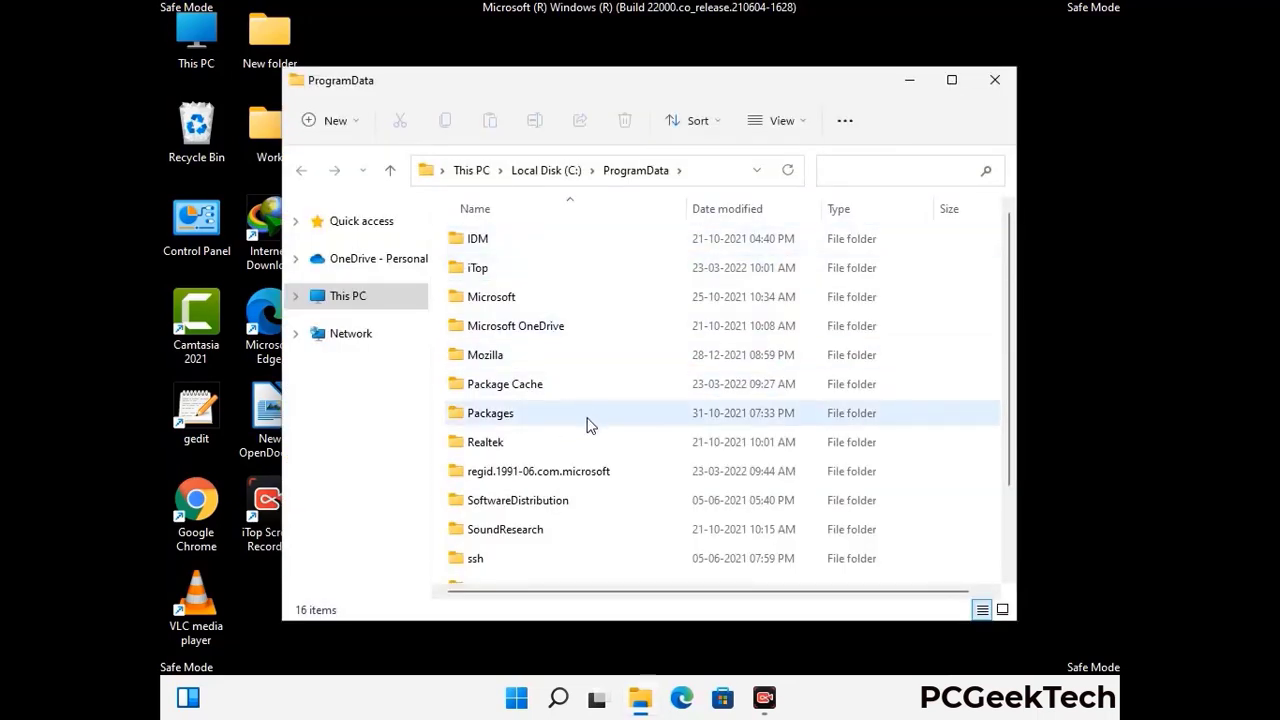
Remove Mozilla from C:\ProgramData, leaving 15 items, then close the window.
{"action": "scroll", "coordinate": [587, 421], "scroll_direction": "down", "scroll_amount": 2}
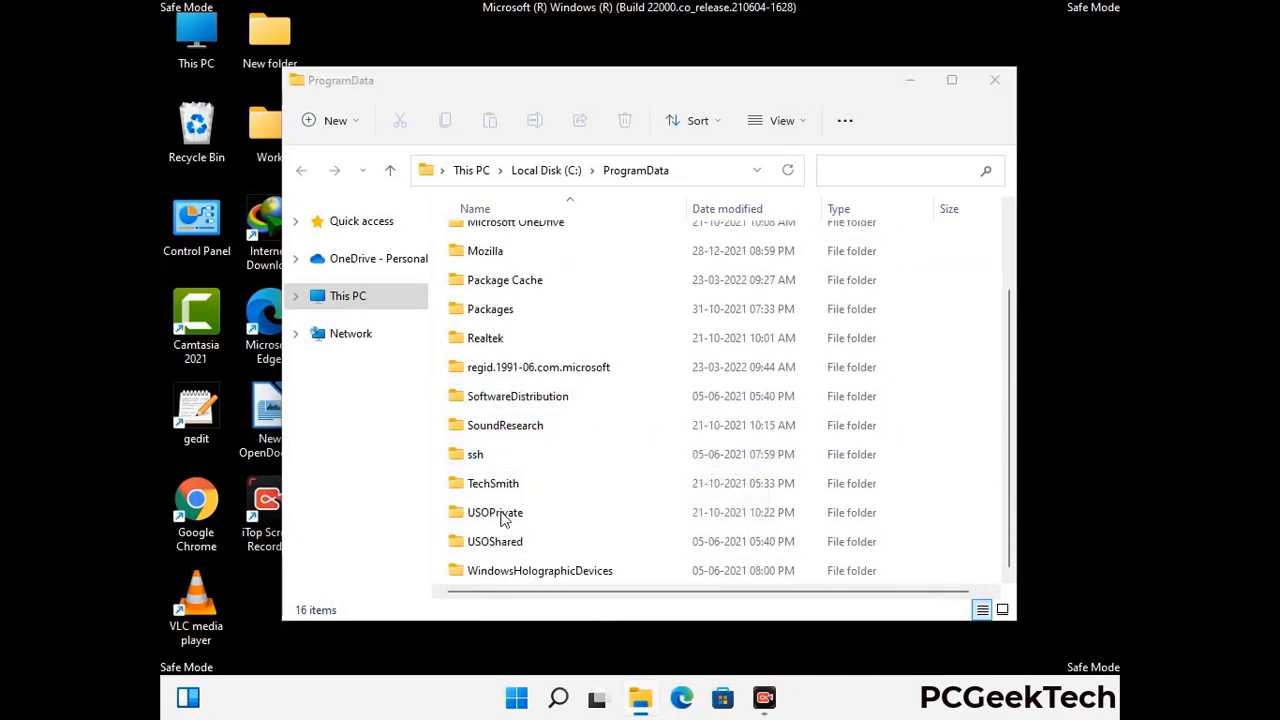
{"action": "left_click", "coordinate": [500, 251]}
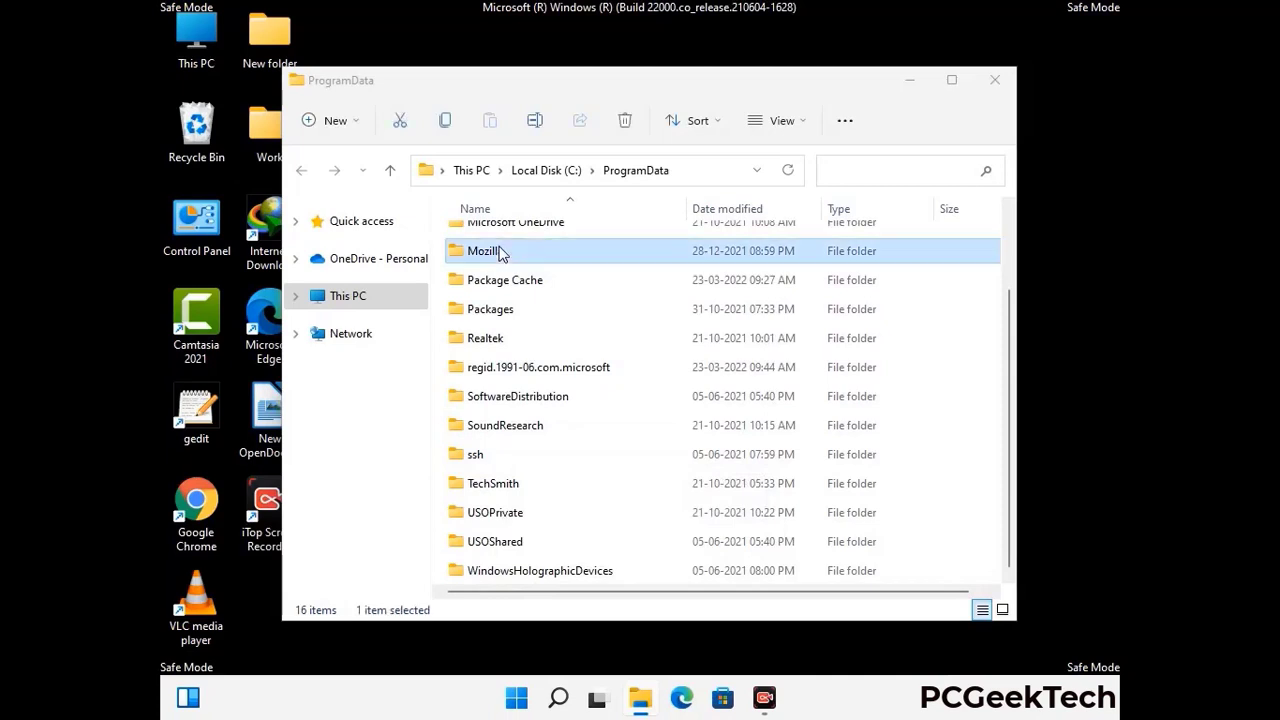
{"action": "left_click", "coordinate": [627, 121]}
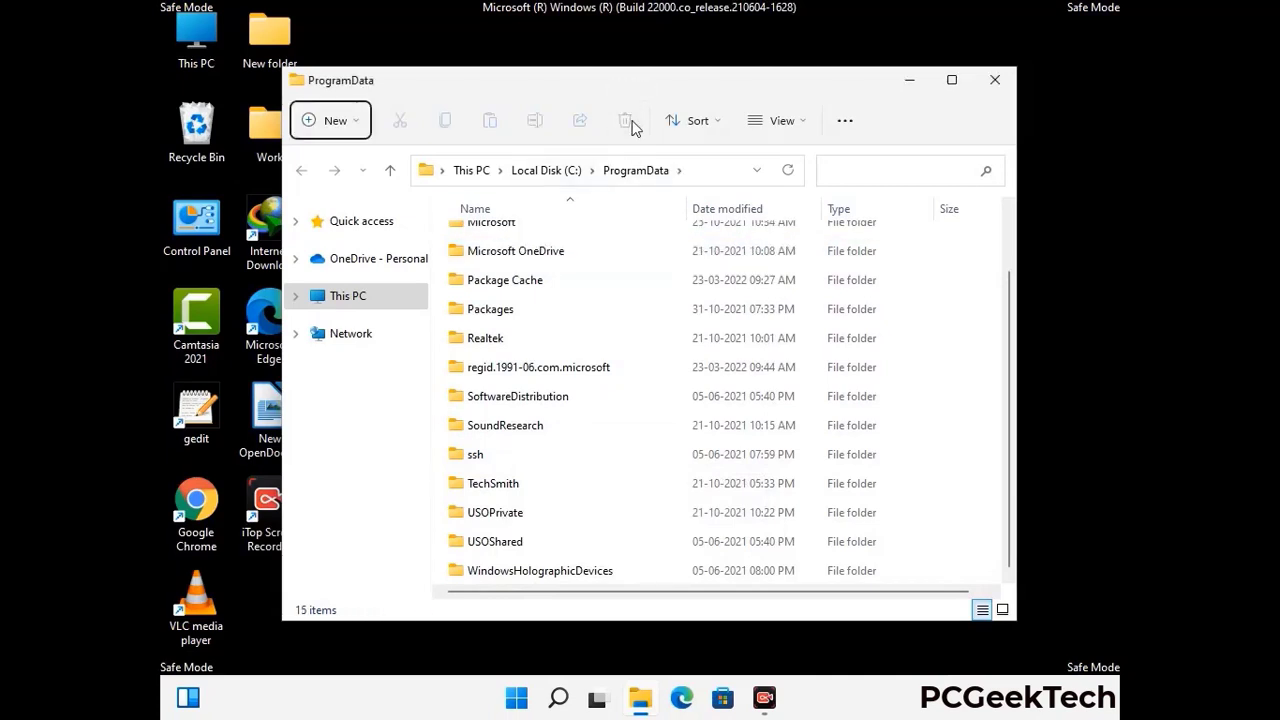
{"action": "scroll", "coordinate": [657, 415], "scroll_direction": "up", "scroll_amount": 1}
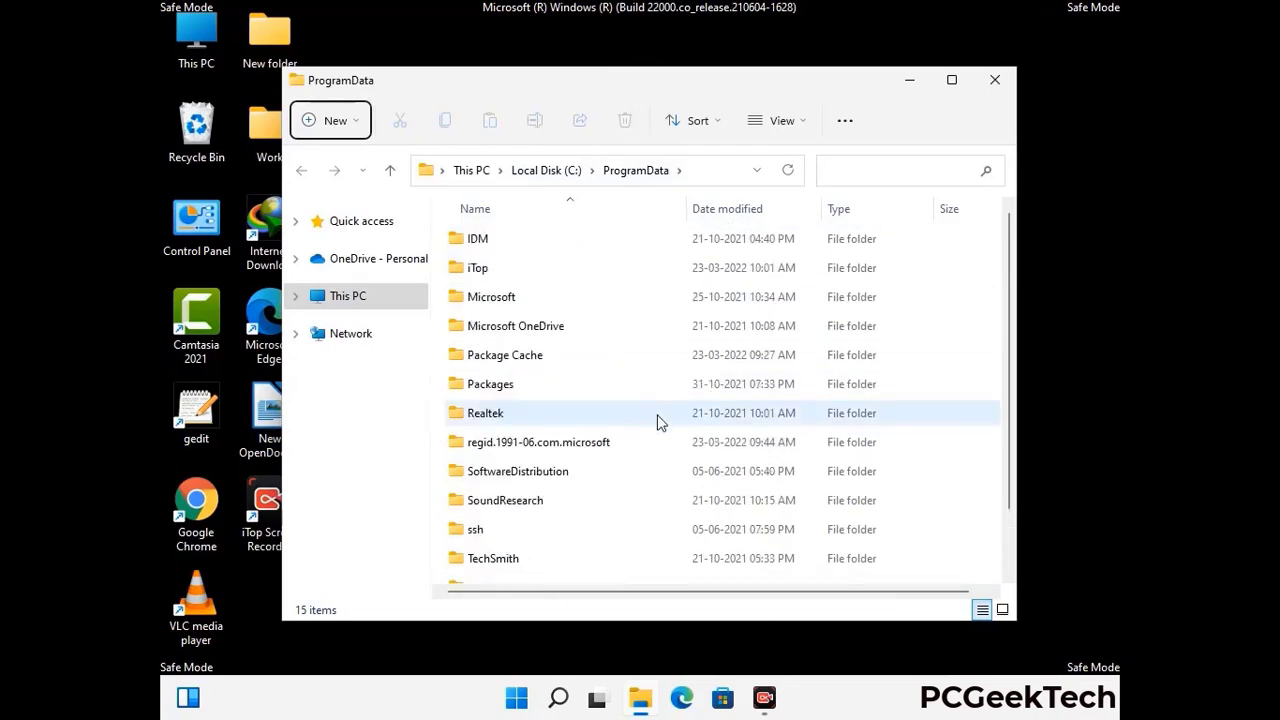
{"action": "left_click", "coordinate": [1000, 79]}
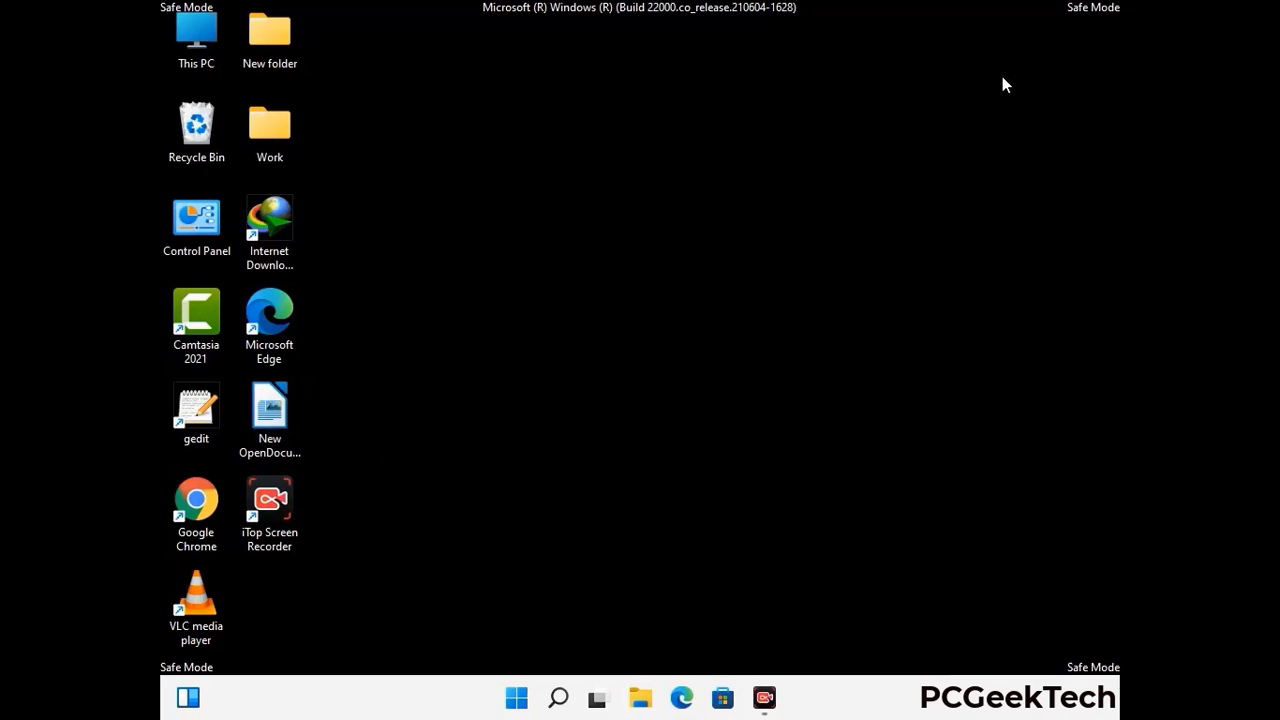
Run %WinDir% from the Run dialog to open C:\Windows in File Explorer.
{"action": "key", "text": "super+r"}
{"action": "left_click_drag", "start_coordinate": [417, 466], "coordinate": [665, 252]}
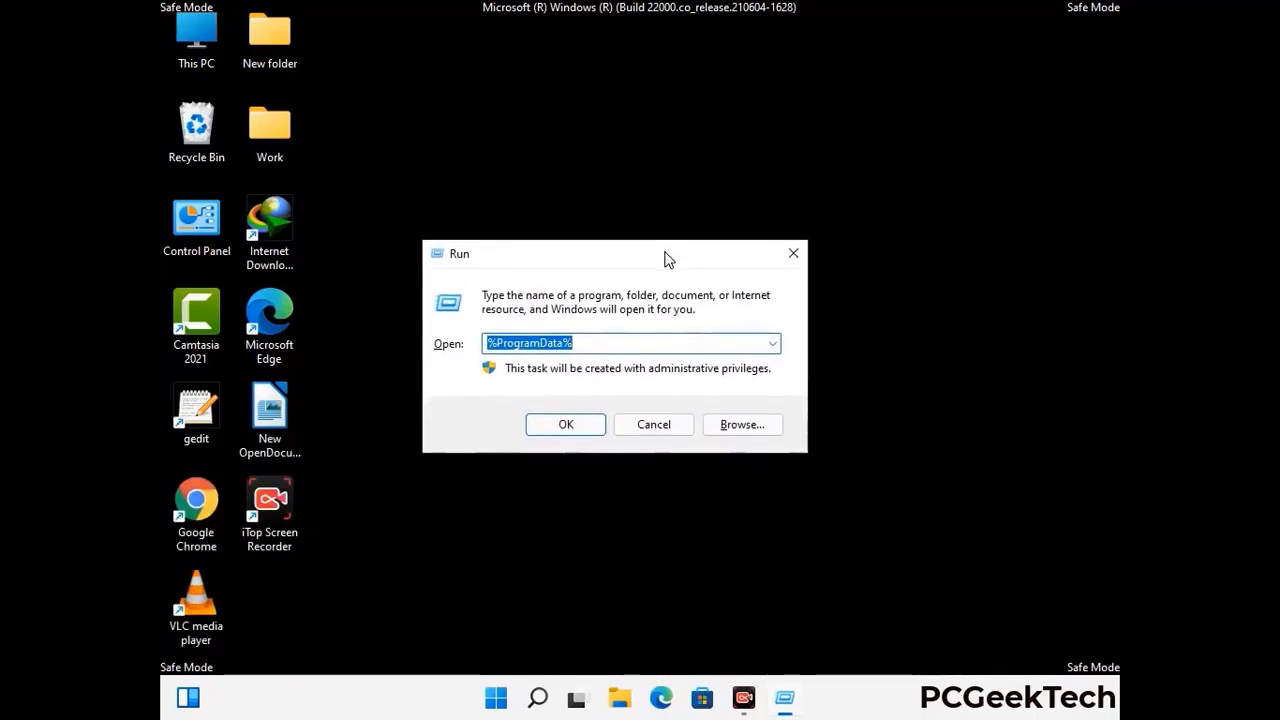
{"action": "type", "text": "%Win"}
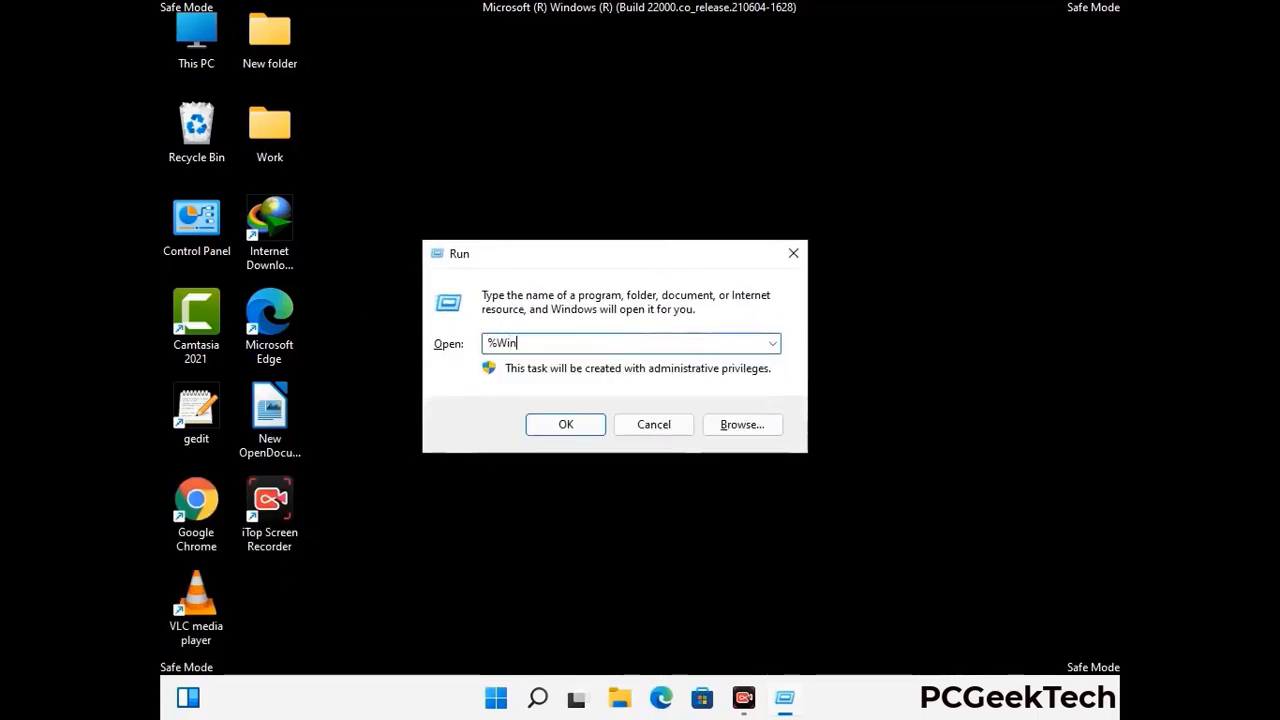
{"action": "type", "text": "Dir%"}
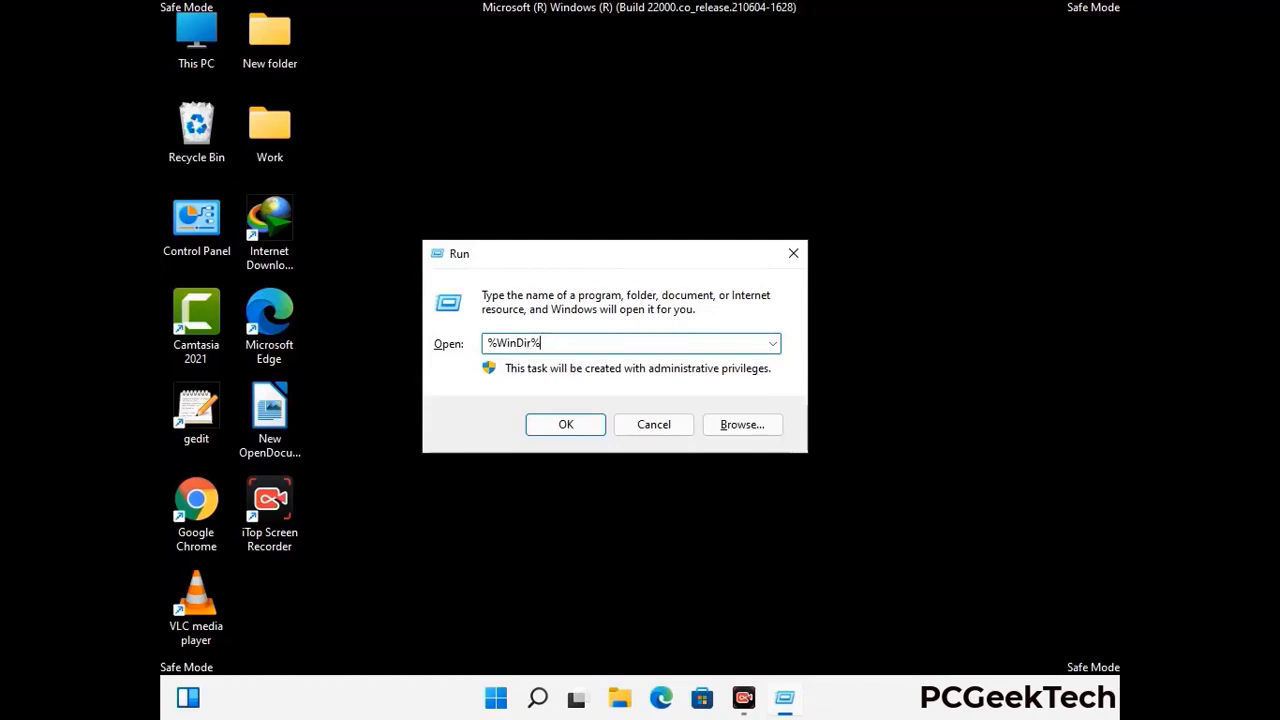
{"action": "key", "text": "Return"}
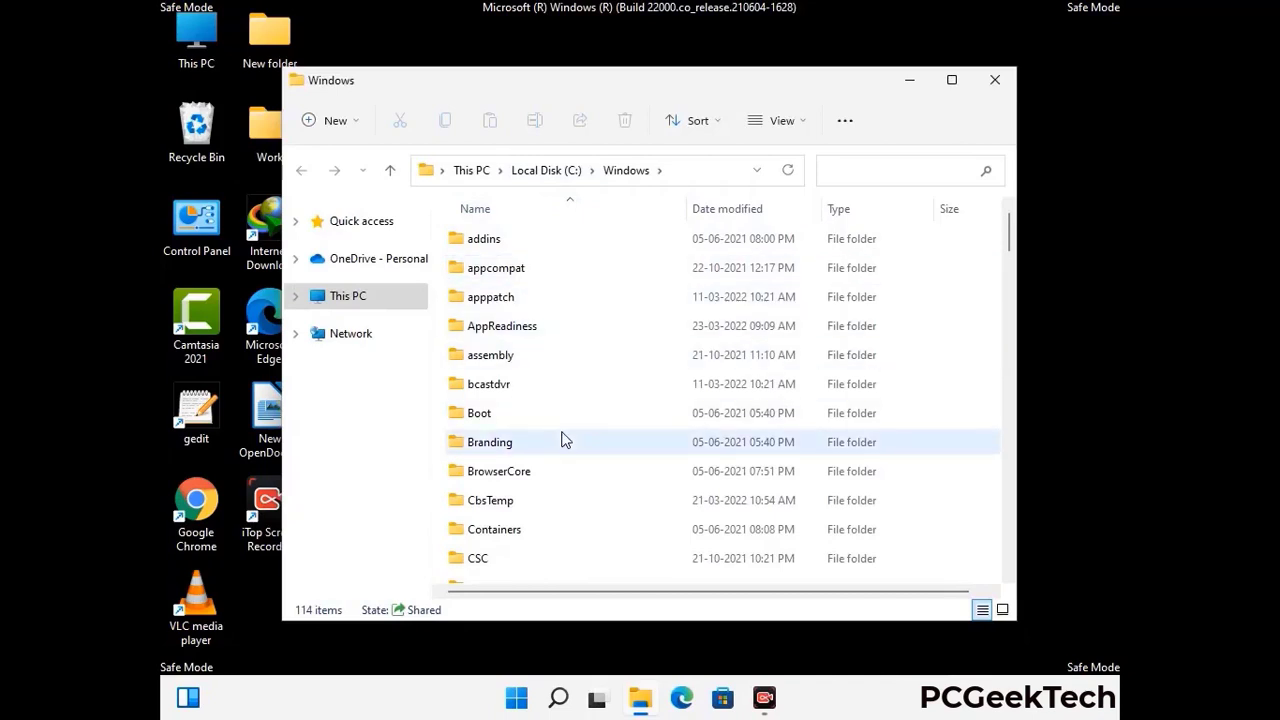
Scroll through the C:\Windows file list, then close the folder window.
{"action": "scroll", "coordinate": [561, 440], "scroll_direction": "down", "scroll_amount": 1}
{"action": "scroll", "coordinate": [563, 443], "scroll_direction": "down", "scroll_amount": 2}
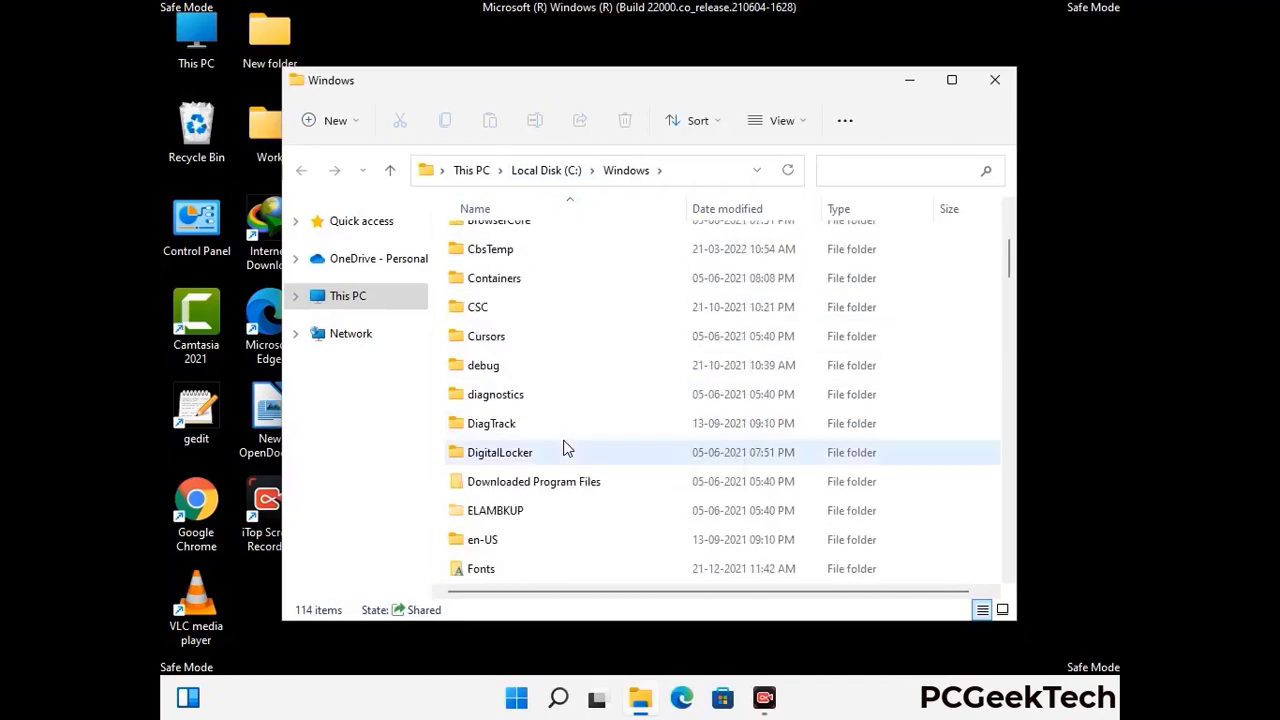
{"action": "scroll", "coordinate": [565, 449], "scroll_direction": "down", "scroll_amount": 1}
{"action": "scroll", "coordinate": [563, 449], "scroll_direction": "down", "scroll_amount": 5}
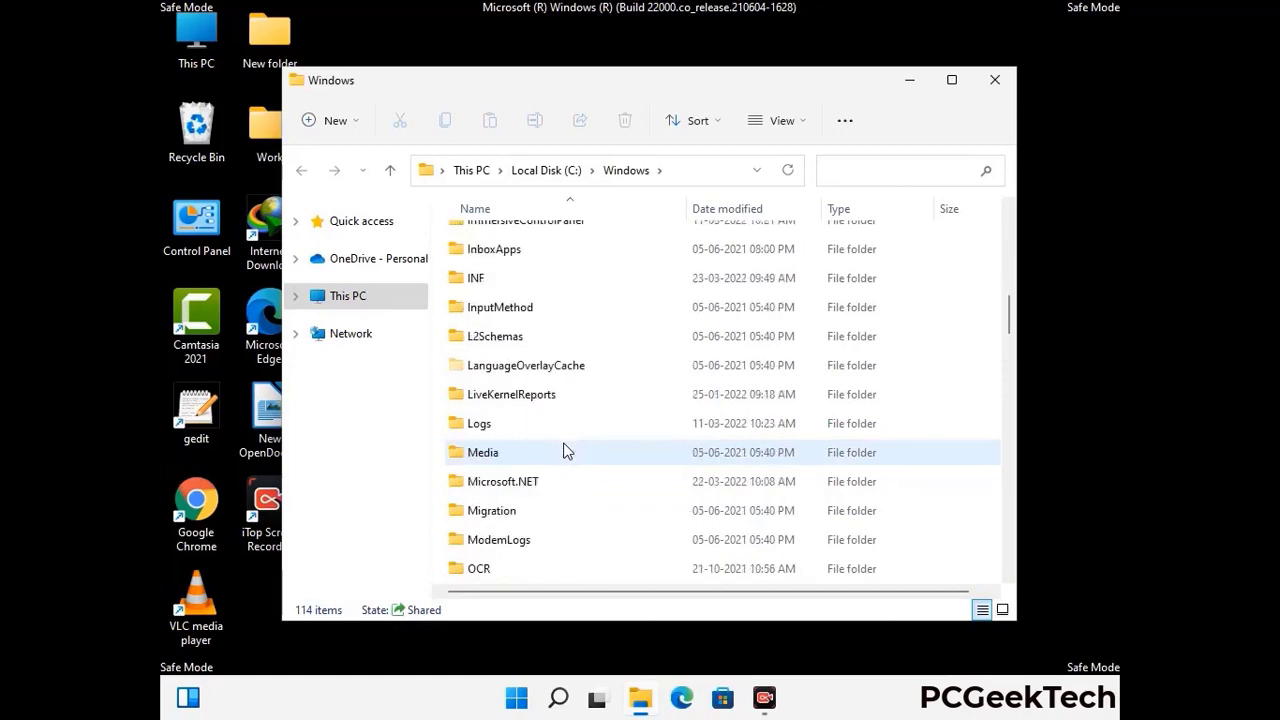
{"action": "scroll", "coordinate": [563, 451], "scroll_direction": "down", "scroll_amount": 1}
{"action": "scroll", "coordinate": [563, 451], "scroll_direction": "down", "scroll_amount": 8}
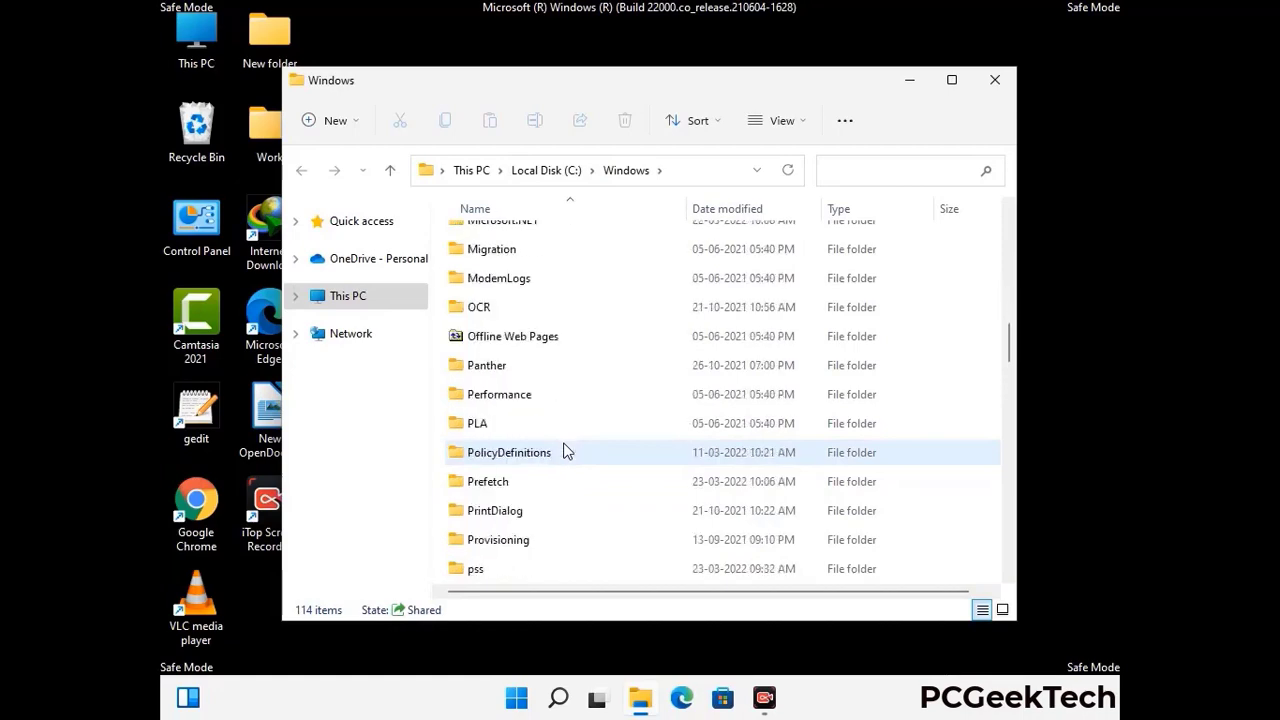
{"action": "scroll", "coordinate": [563, 451], "scroll_direction": "down", "scroll_amount": 6}
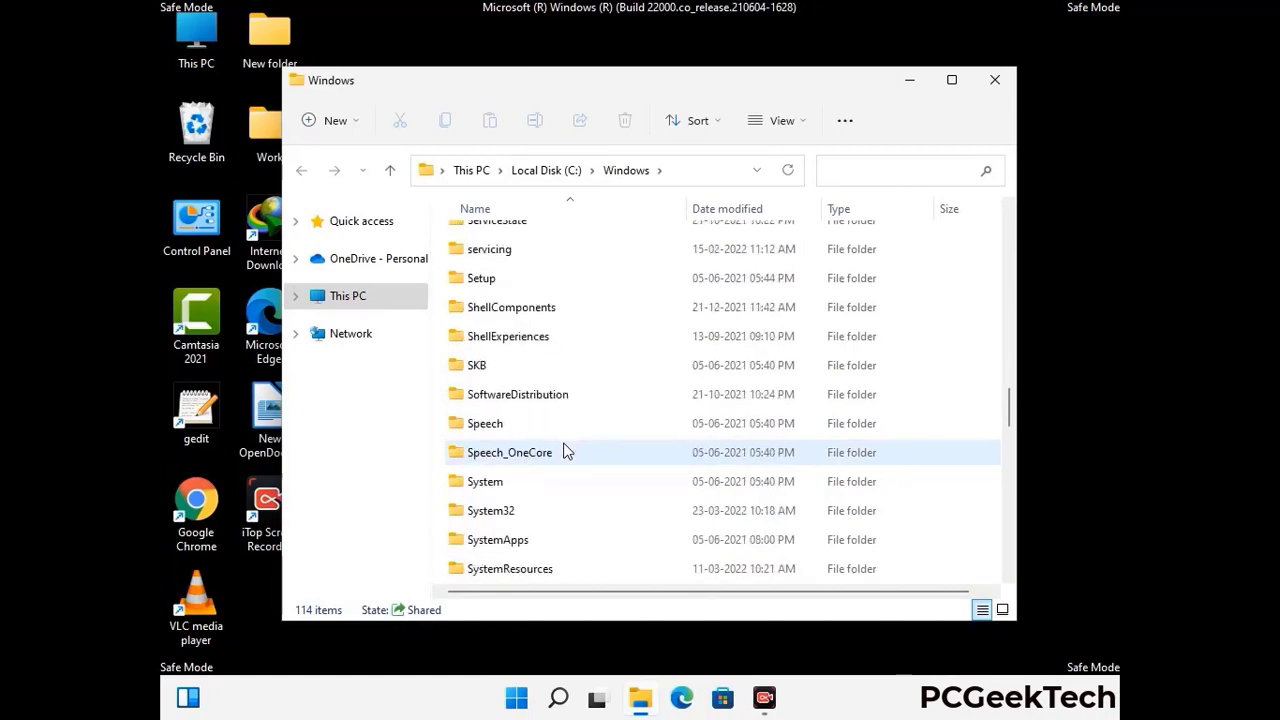
{"action": "scroll", "coordinate": [563, 451], "scroll_direction": "down", "scroll_amount": 2}
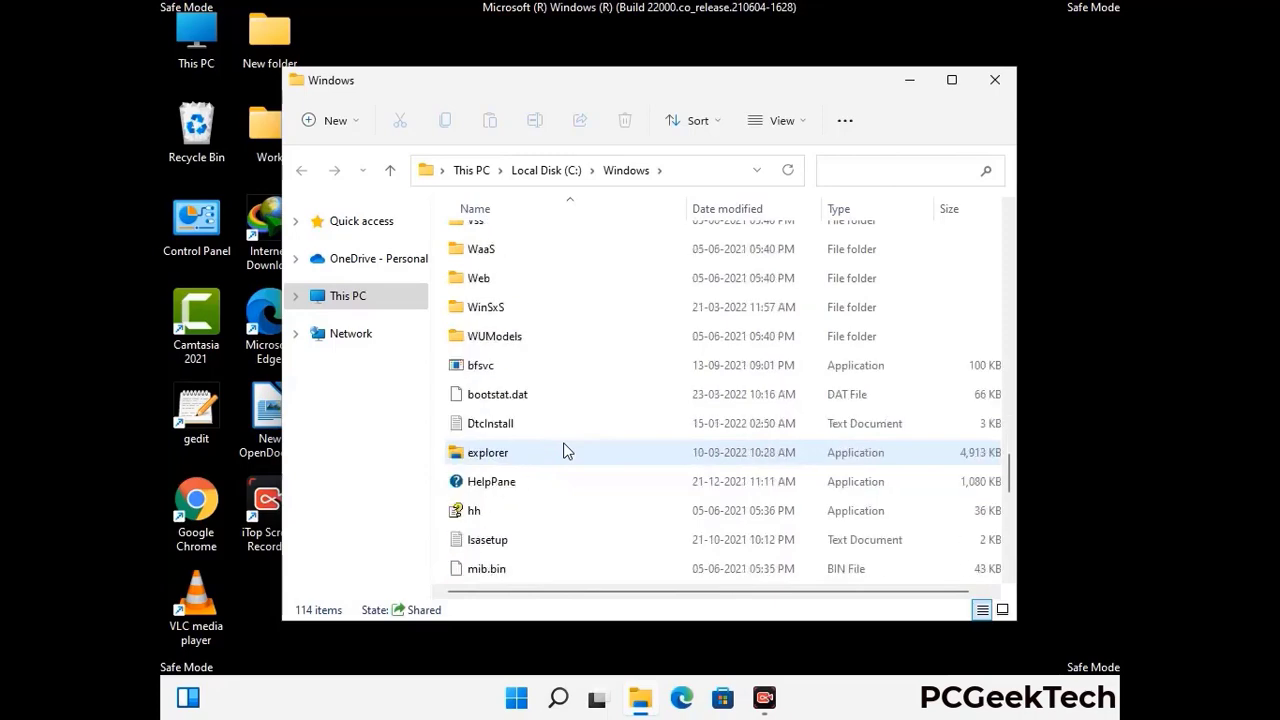
{"action": "scroll", "coordinate": [563, 451], "scroll_direction": "down", "scroll_amount": 7}
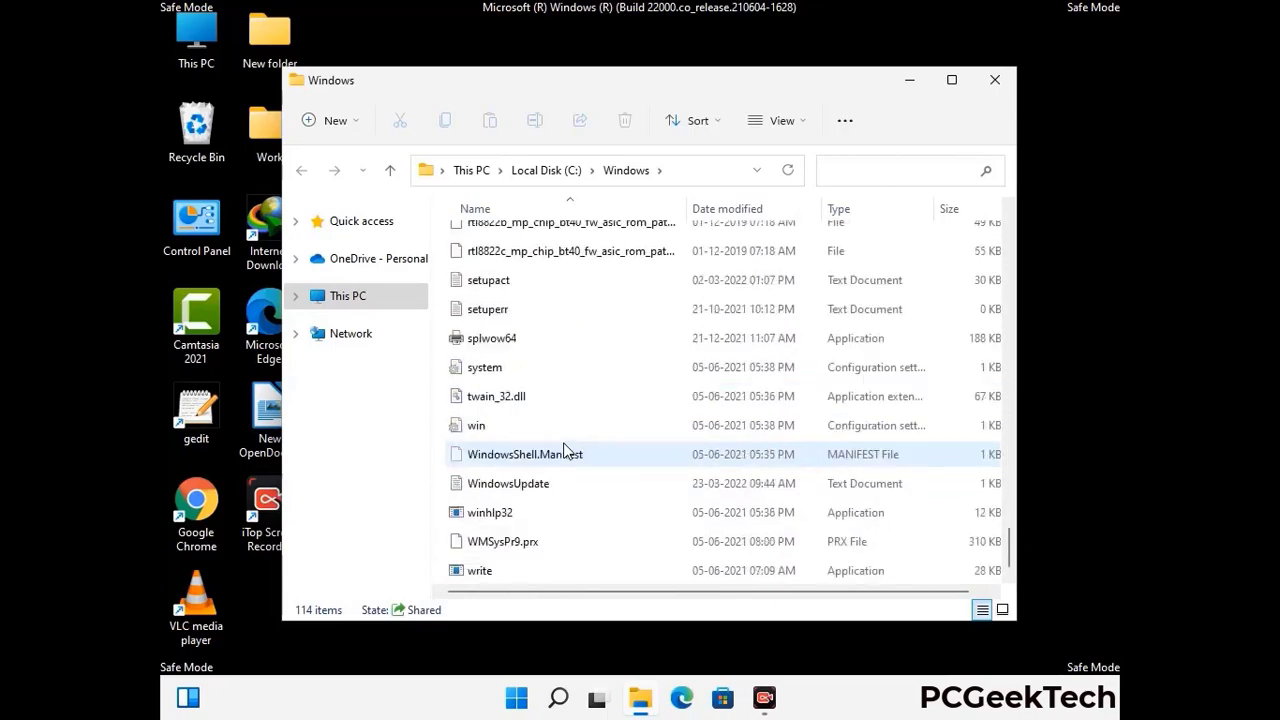
{"action": "scroll", "coordinate": [563, 451], "scroll_direction": "up", "scroll_amount": 8}
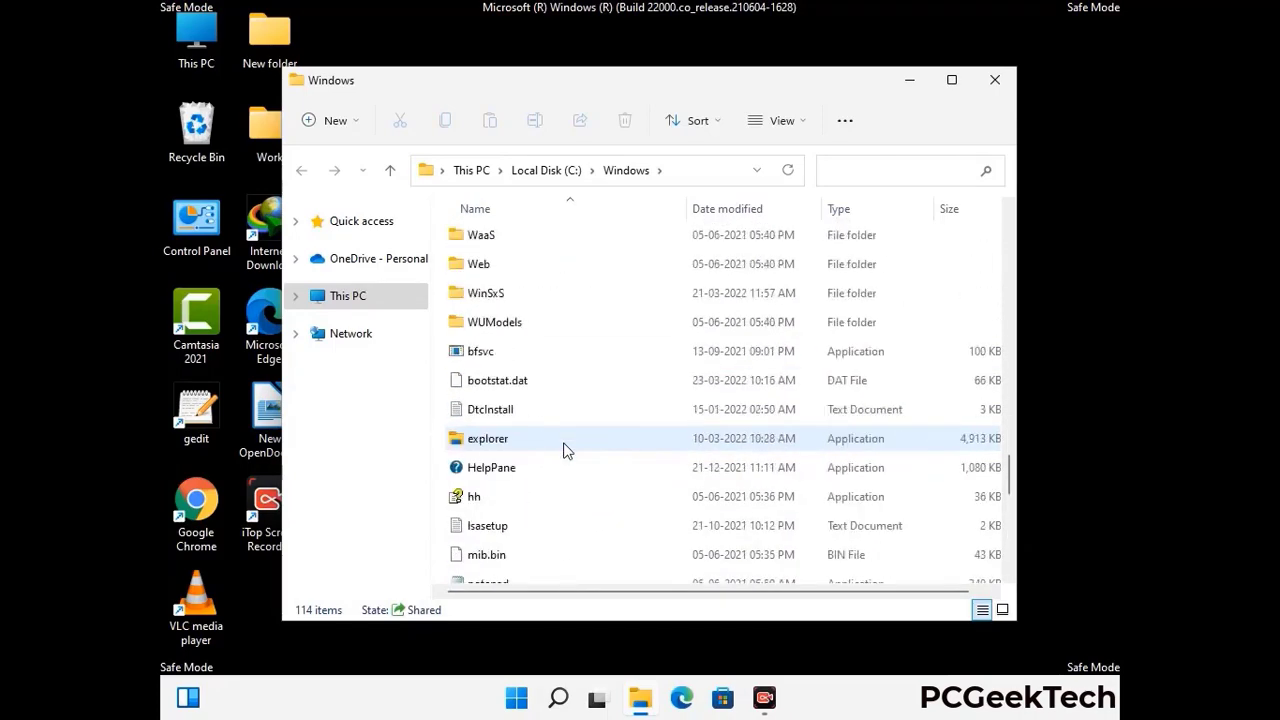
{"action": "scroll", "coordinate": [563, 451], "scroll_direction": "up", "scroll_amount": 4}
{"action": "scroll", "coordinate": [563, 451], "scroll_direction": "up", "scroll_amount": 3}
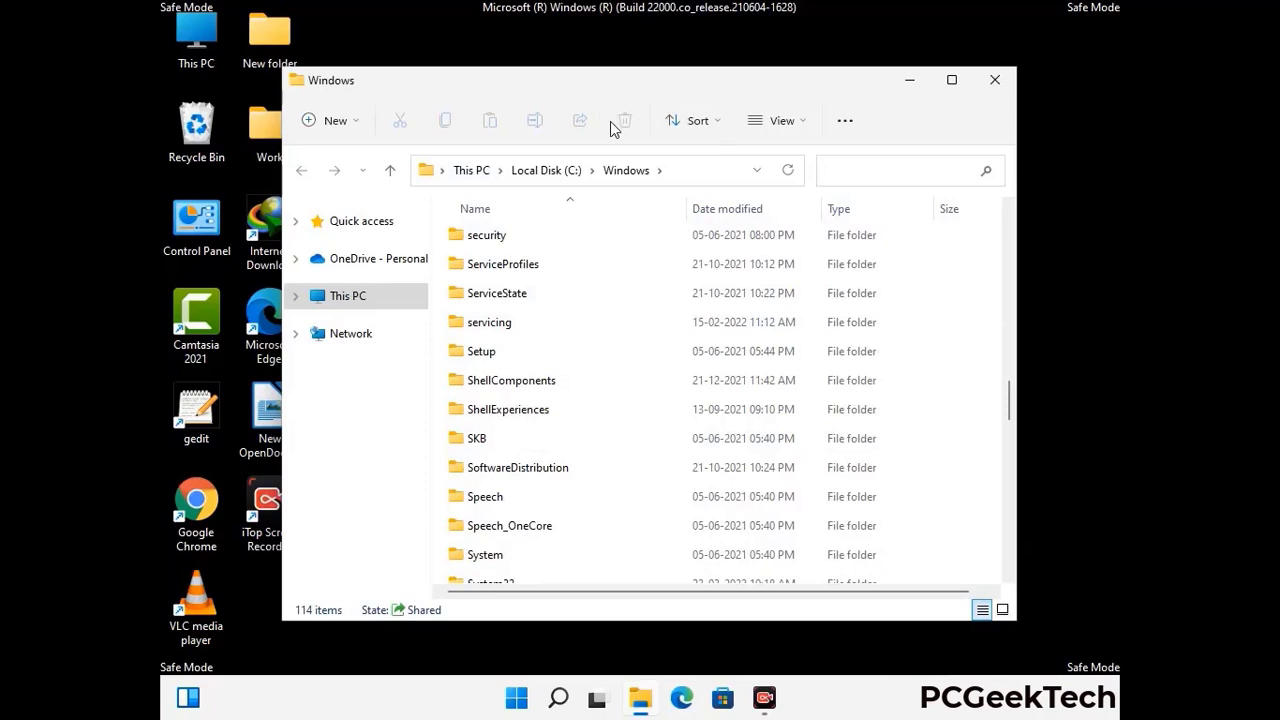
{"action": "left_click", "coordinate": [1002, 77]}
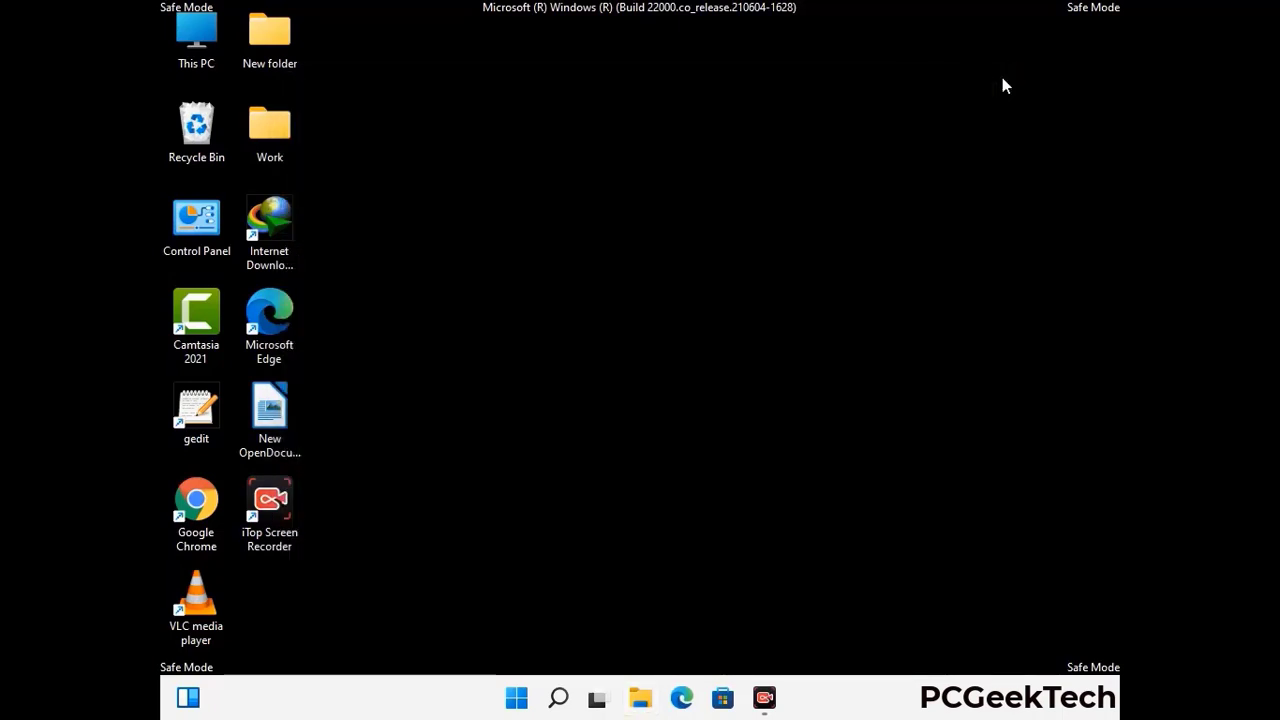
Run %temp% from the Run dialog to open the user's Temp folder.
{"action": "key", "text": "super+r"}
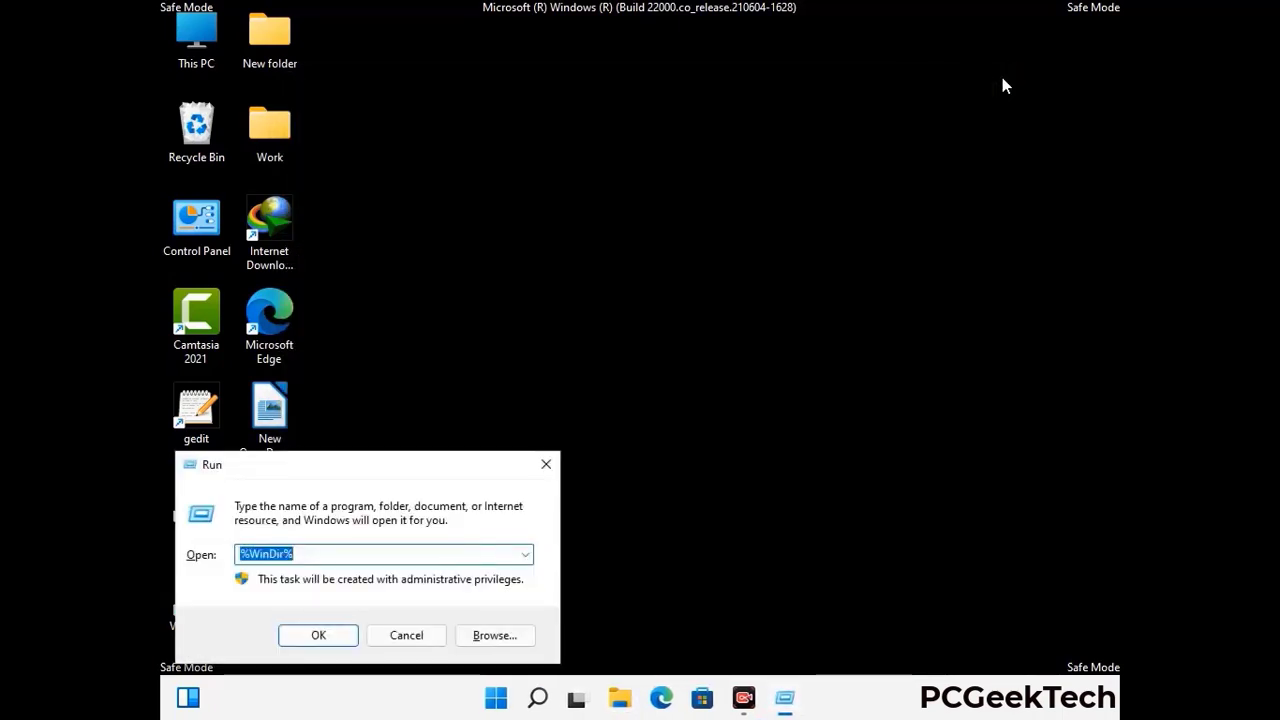
{"action": "left_click_drag", "start_coordinate": [423, 471], "coordinate": [726, 171]}
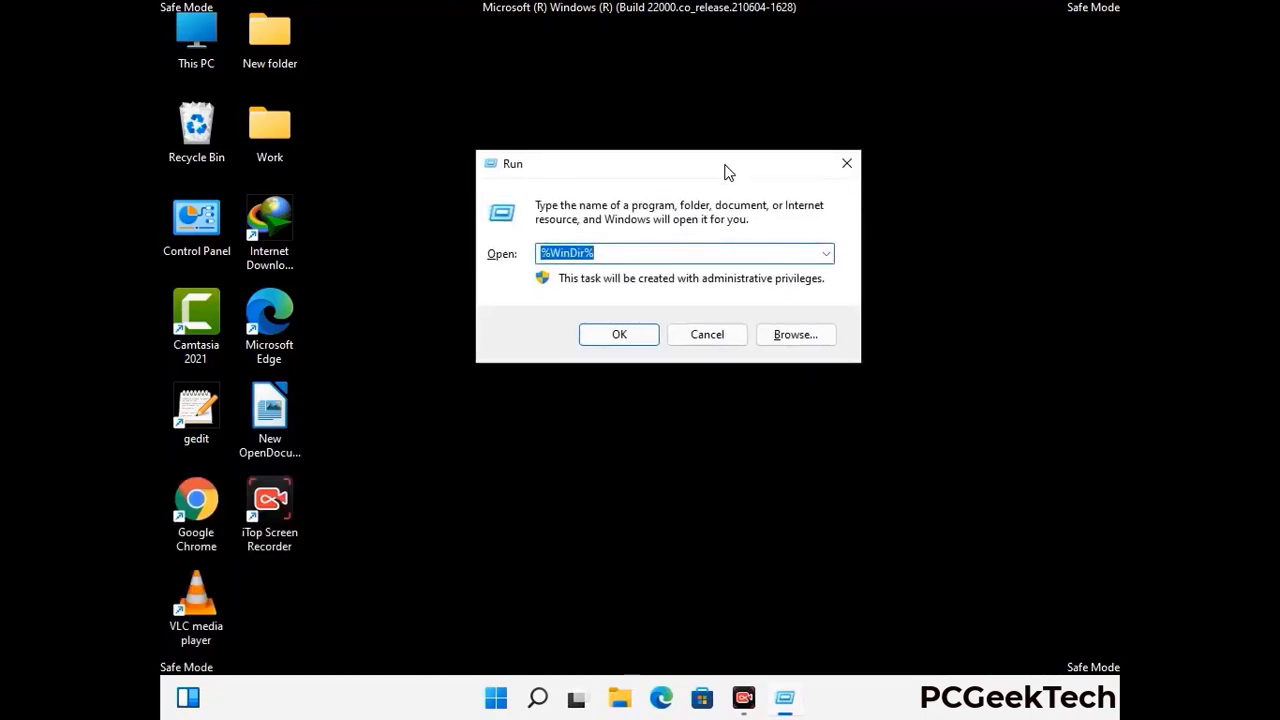
{"action": "type", "text": "%temp"}
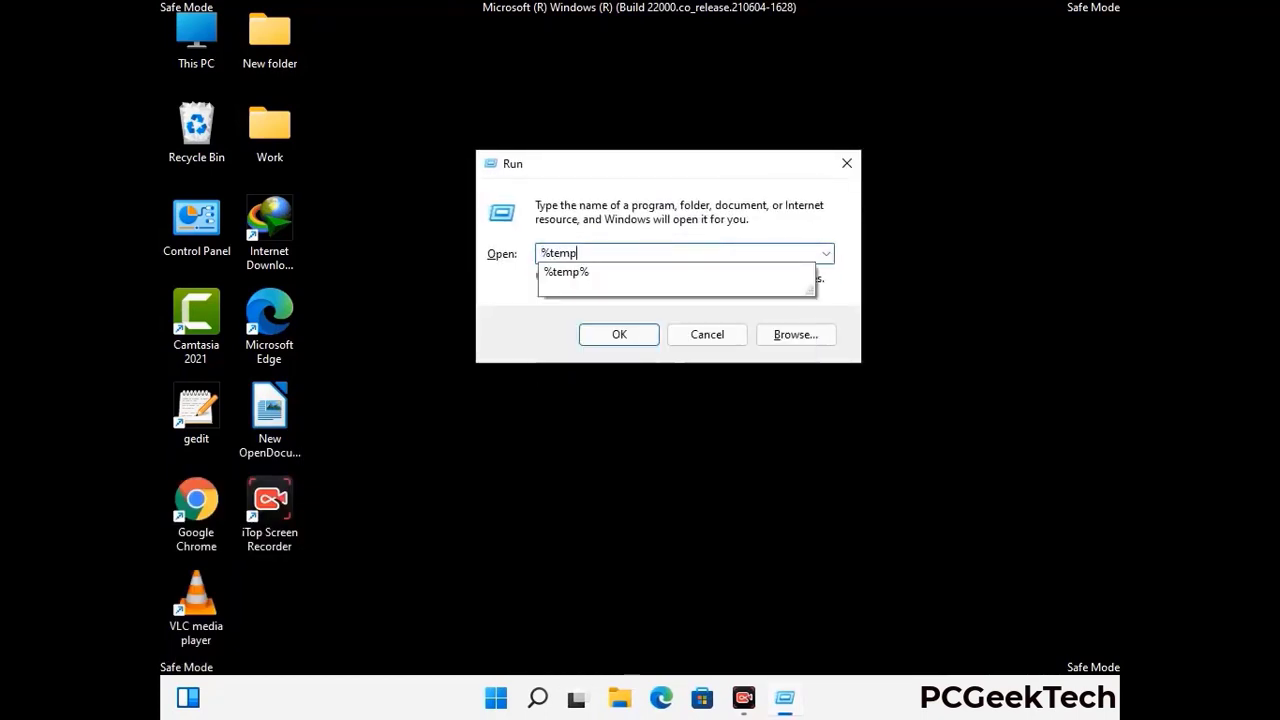
{"action": "type", "text": "%"}
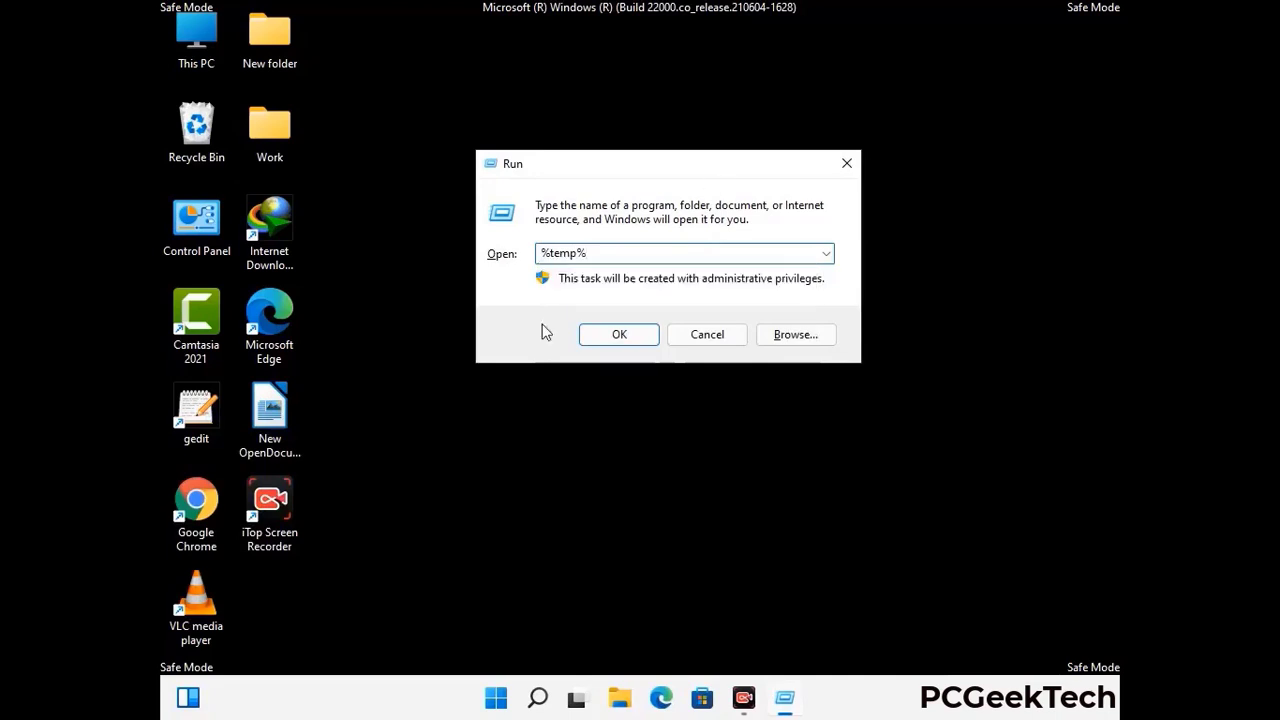
{"action": "left_click", "coordinate": [640, 332]}
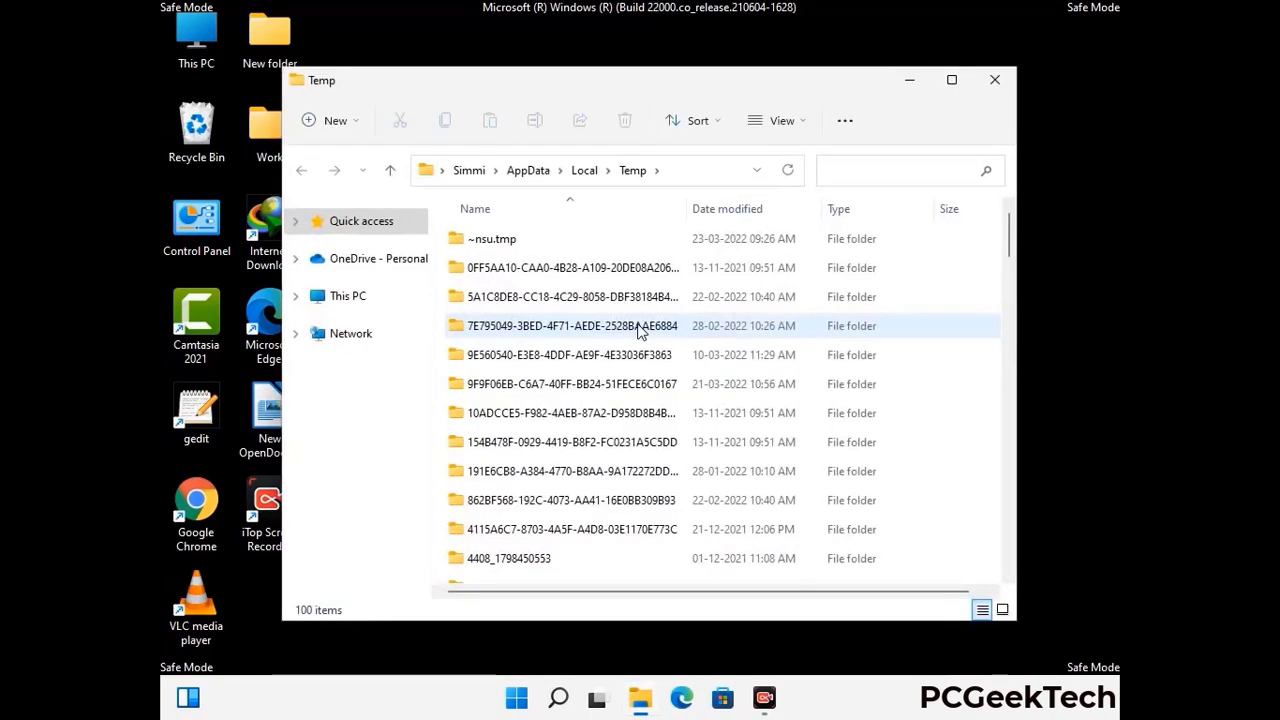
Delete all 100 items in the user's Temp folder and close its window.
{"action": "left_click", "coordinate": [580, 385]}
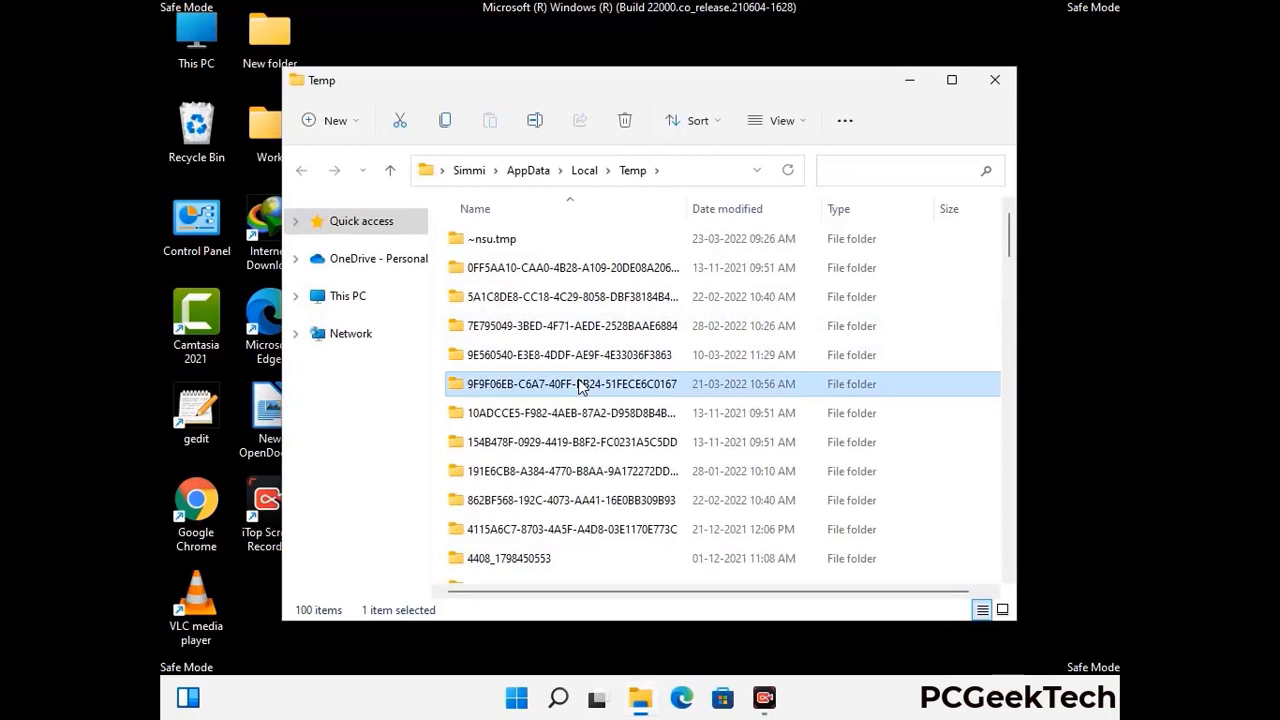
{"action": "key", "text": "ctrl+a"}
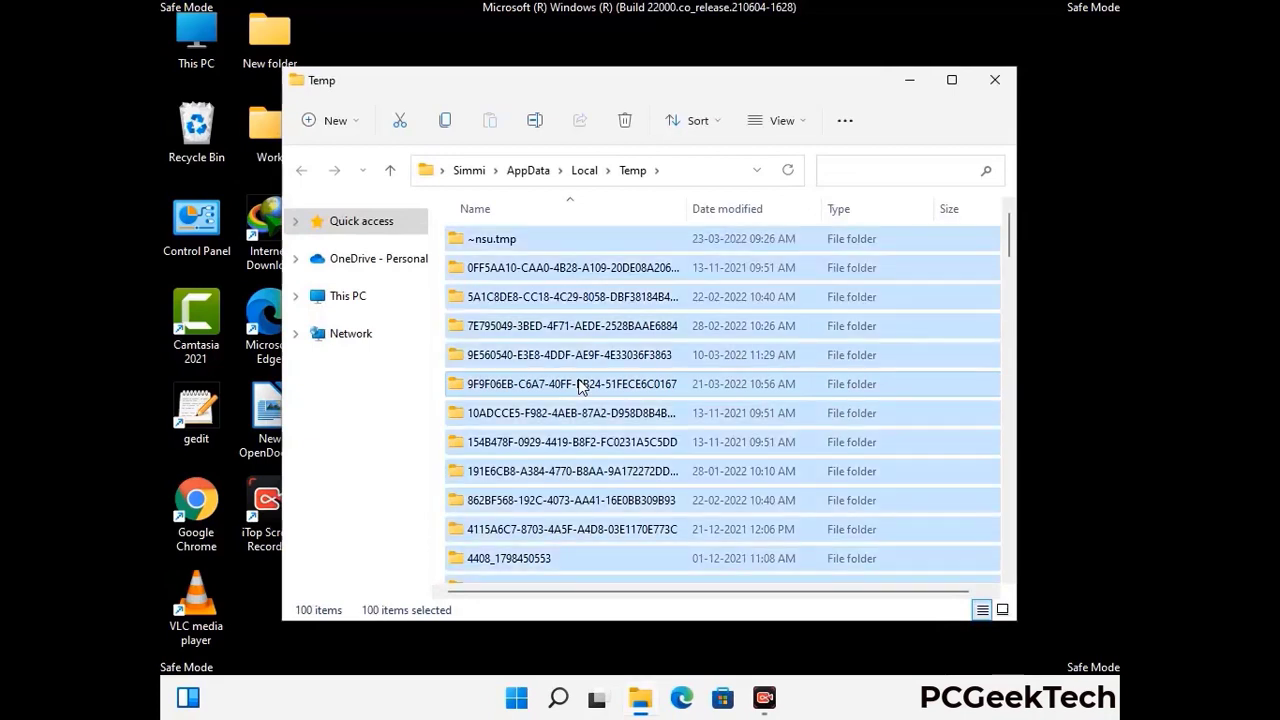
{"action": "left_click", "coordinate": [627, 121]}
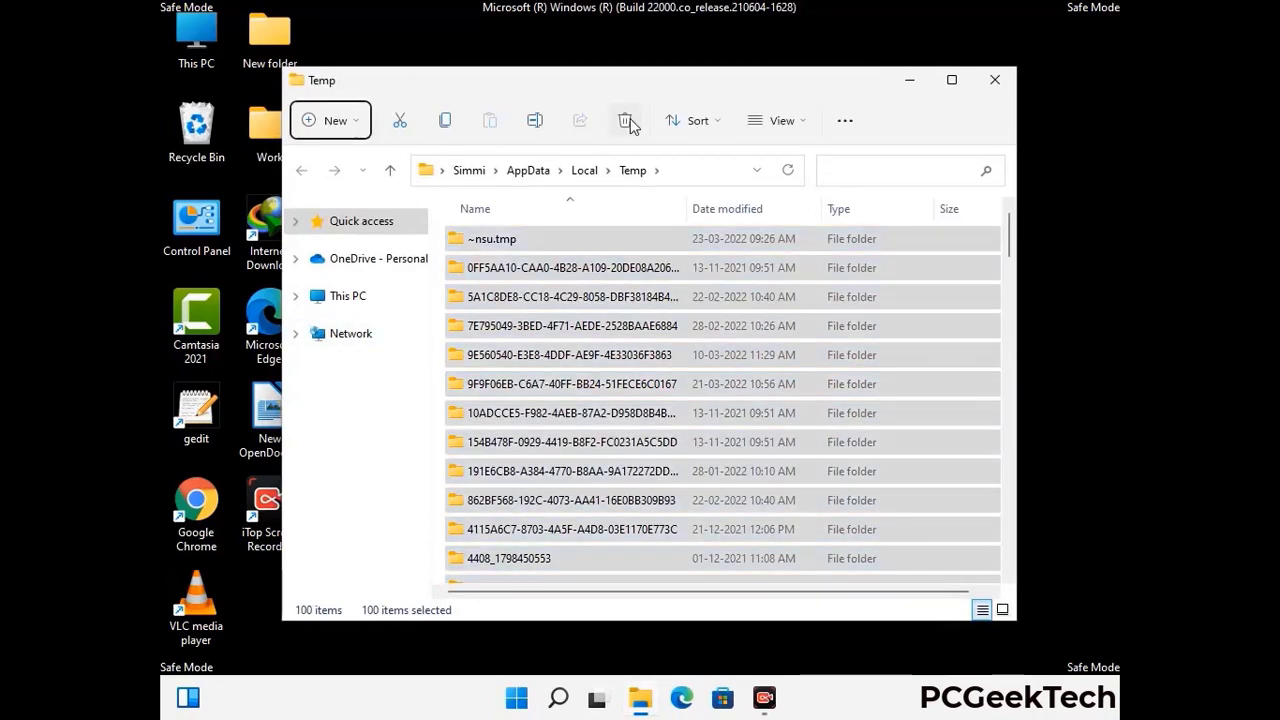
{"action": "left_click", "coordinate": [995, 80]}
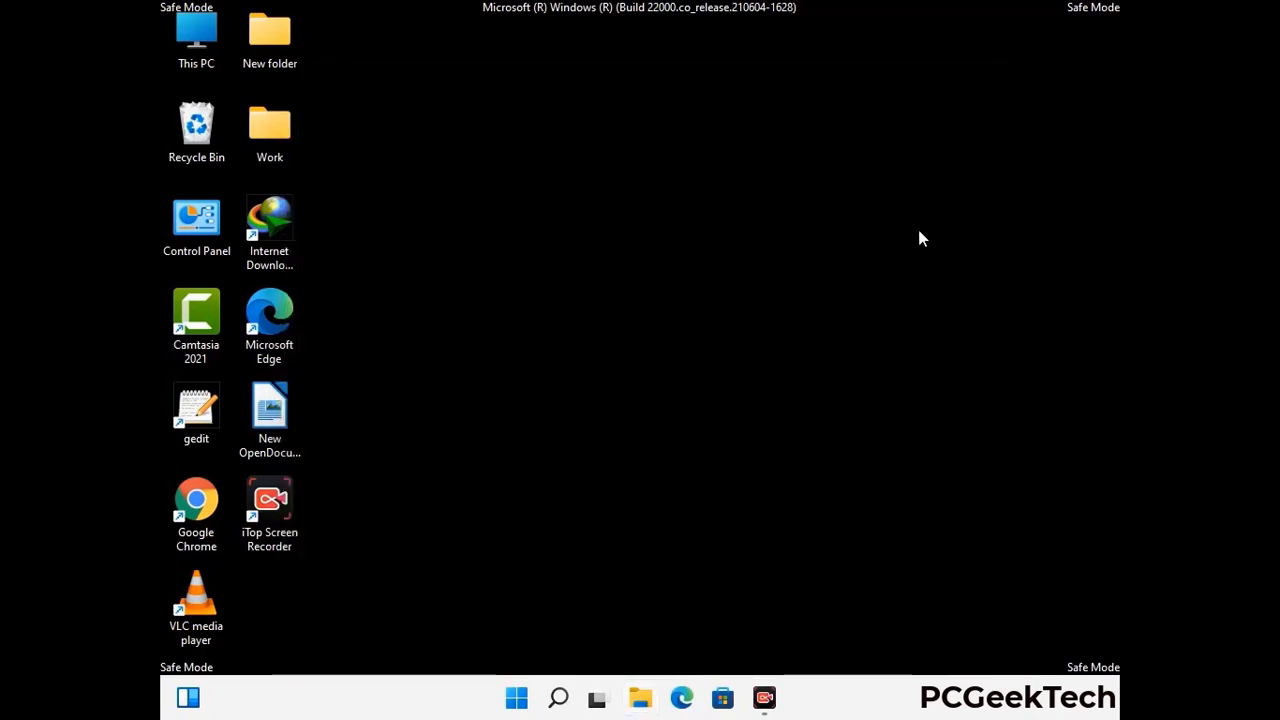
{"action": "key", "text": "super+r"}
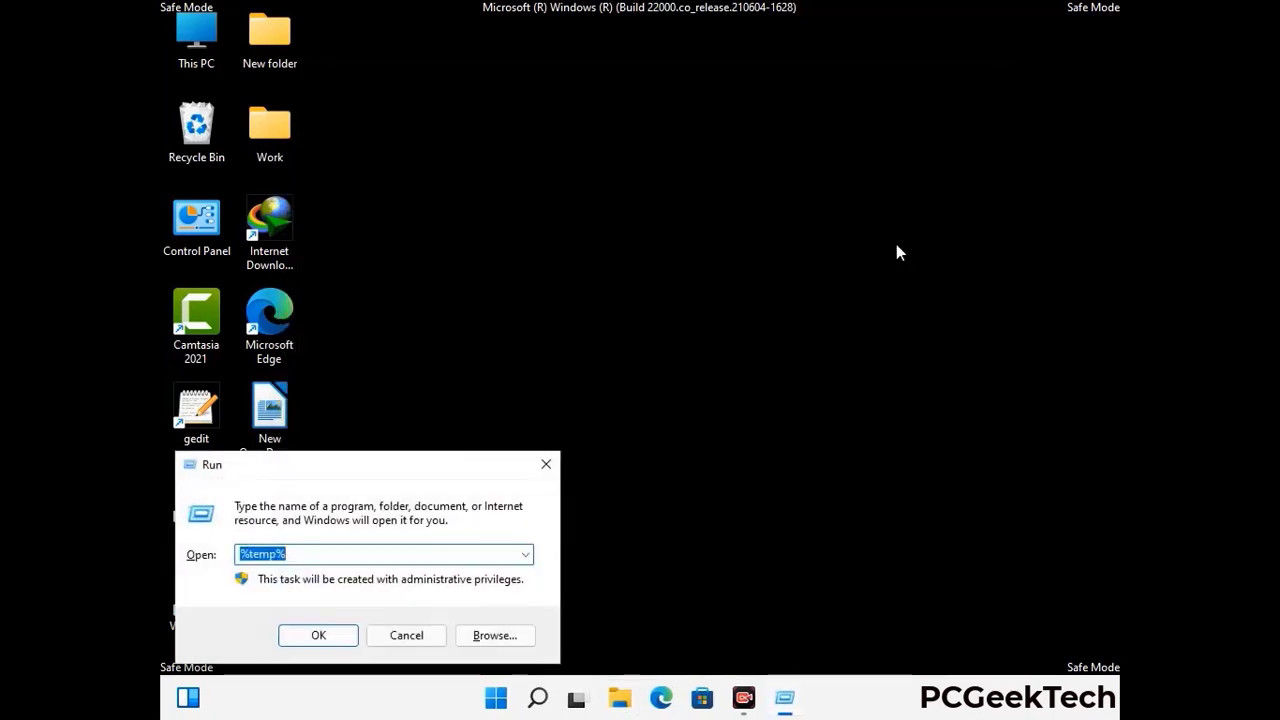
Open C:\Windows\Temp via 'temp', delete all six items, and close the window.
{"action": "left_click_drag", "start_coordinate": [443, 461], "coordinate": [730, 186]}
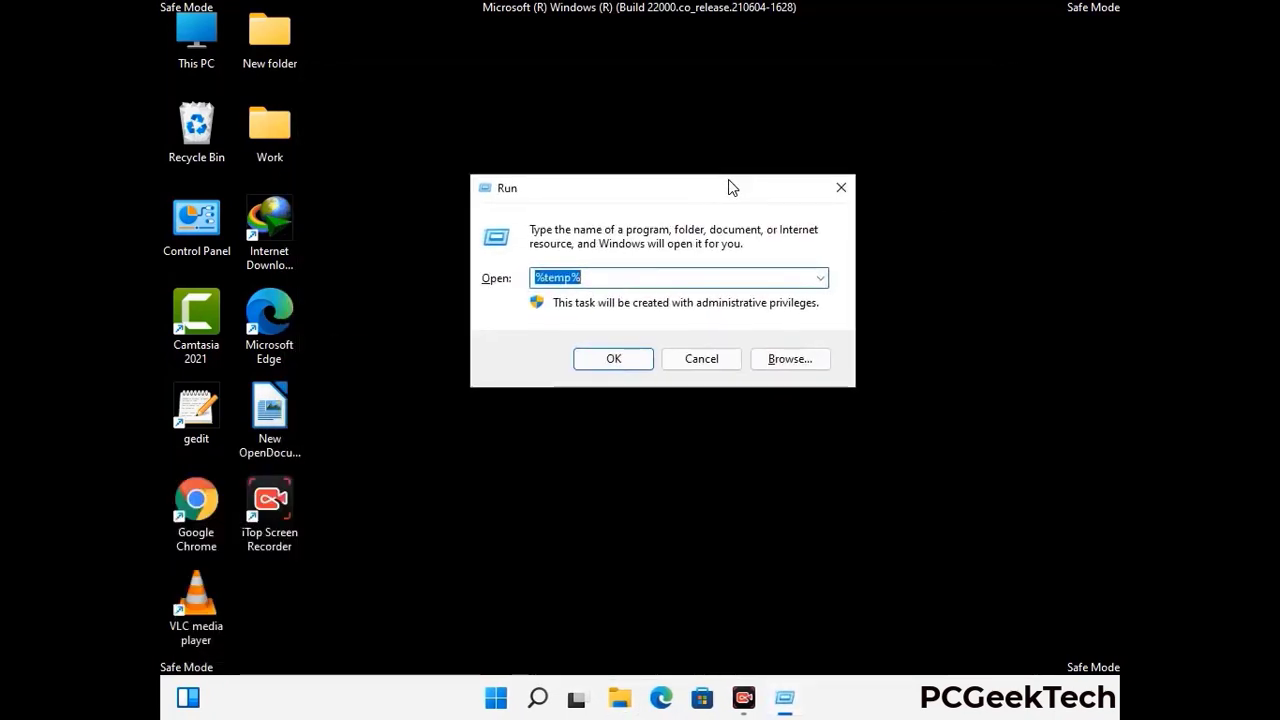
{"action": "type", "text": "temp"}
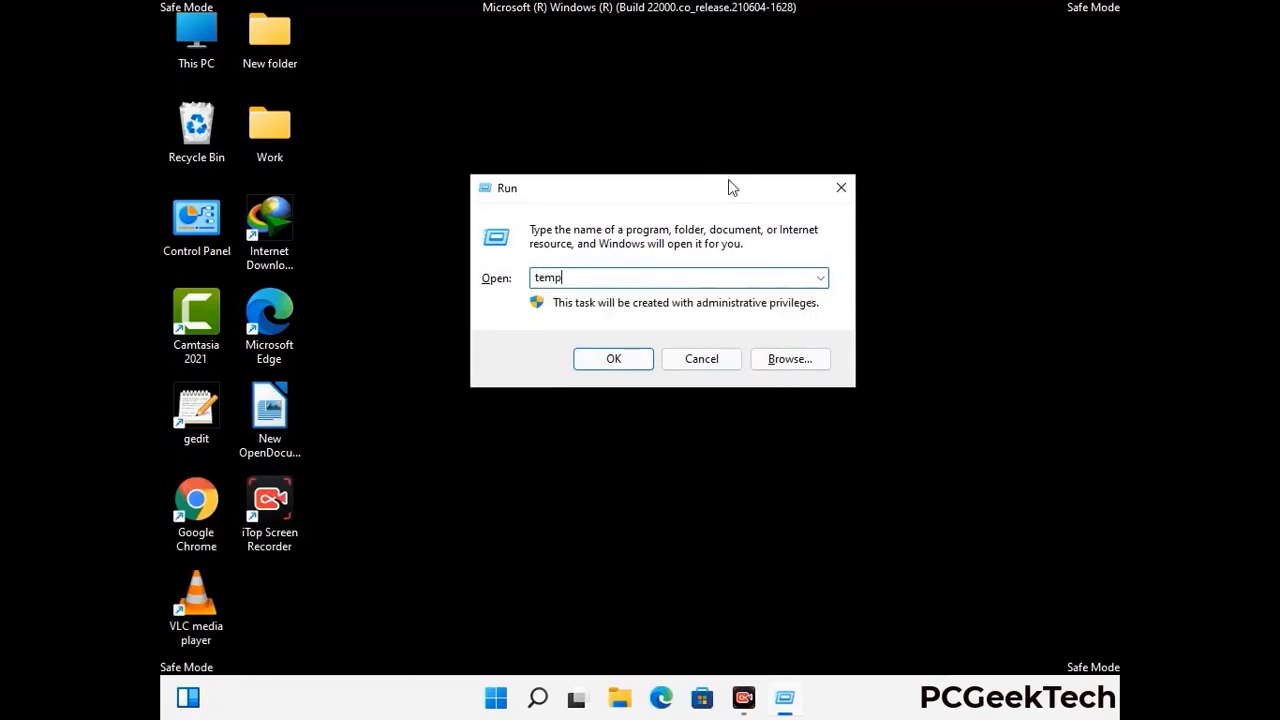
{"action": "key", "text": "Return"}
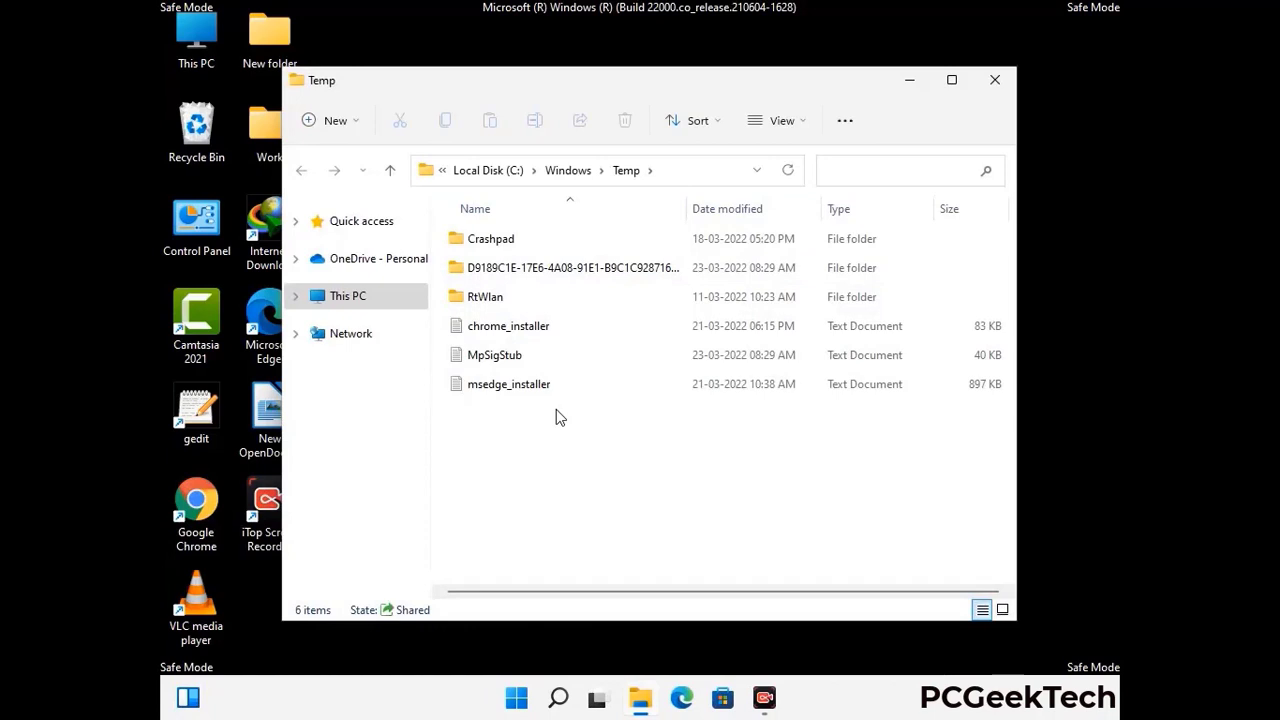
{"action": "key", "text": "ctrl+a"}
{"action": "left_click", "coordinate": [625, 120]}
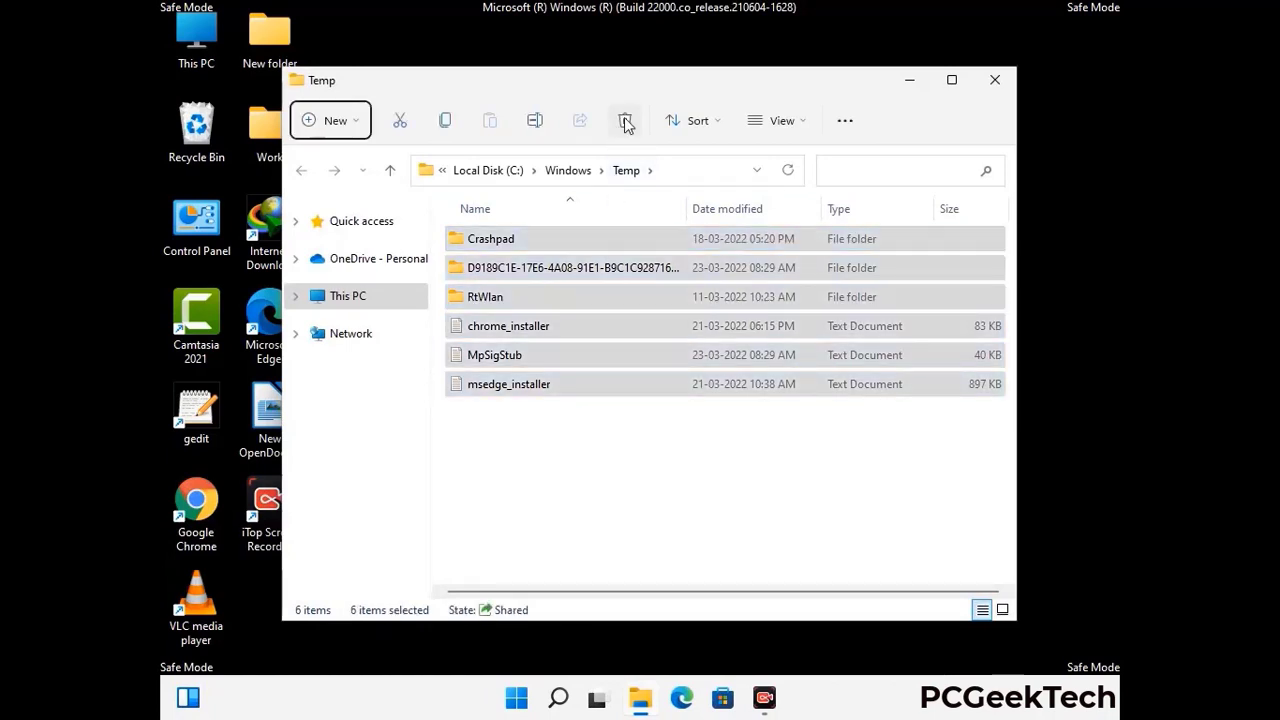
{"action": "left_click", "coordinate": [1000, 83]}
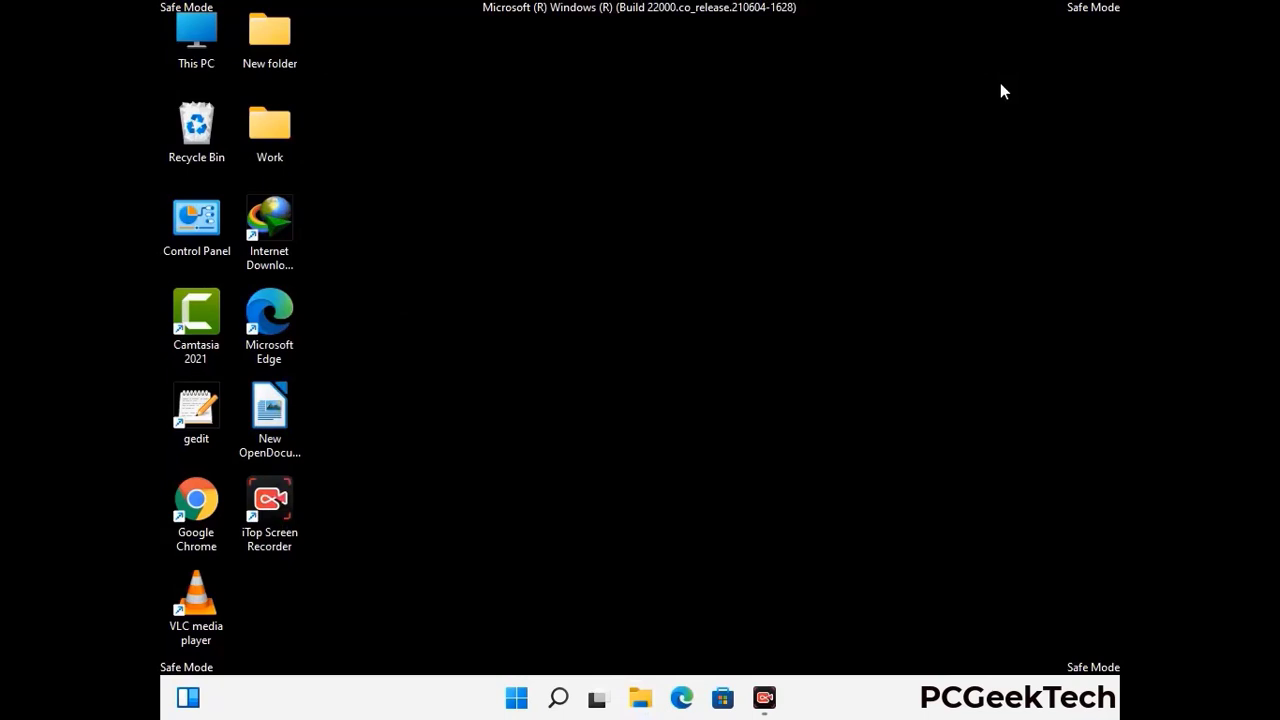
Launch Registry Editor by running regedit from the Run dialog.
{"action": "key", "text": "super+r"}
{"action": "left_click_drag", "start_coordinate": [389, 469], "coordinate": [667, 160]}
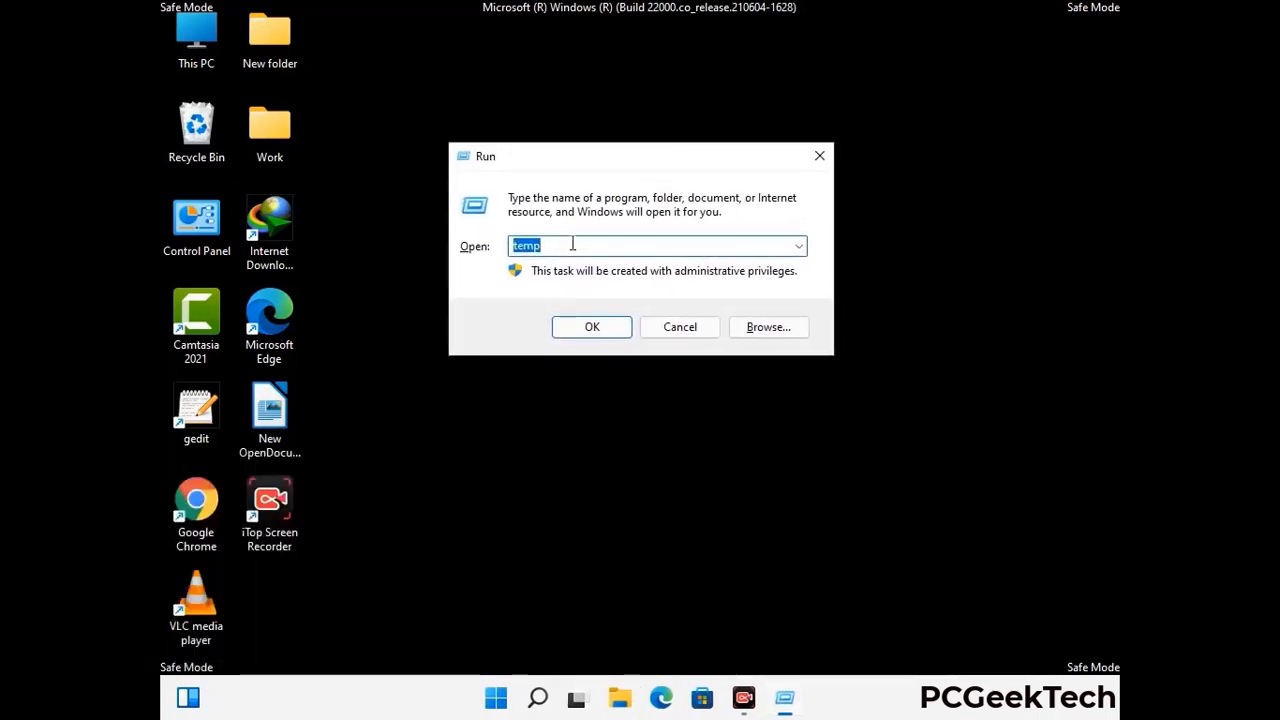
{"action": "type", "text": "regedit"}
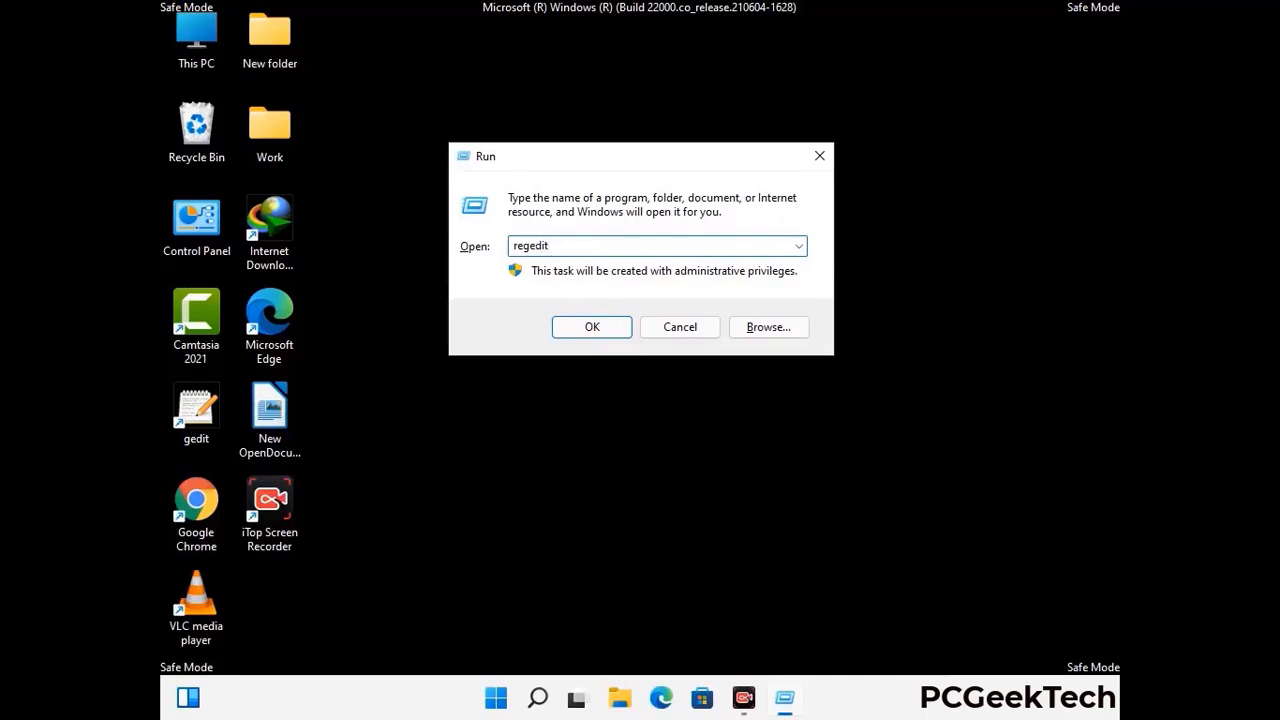
{"action": "key", "text": "Return"}
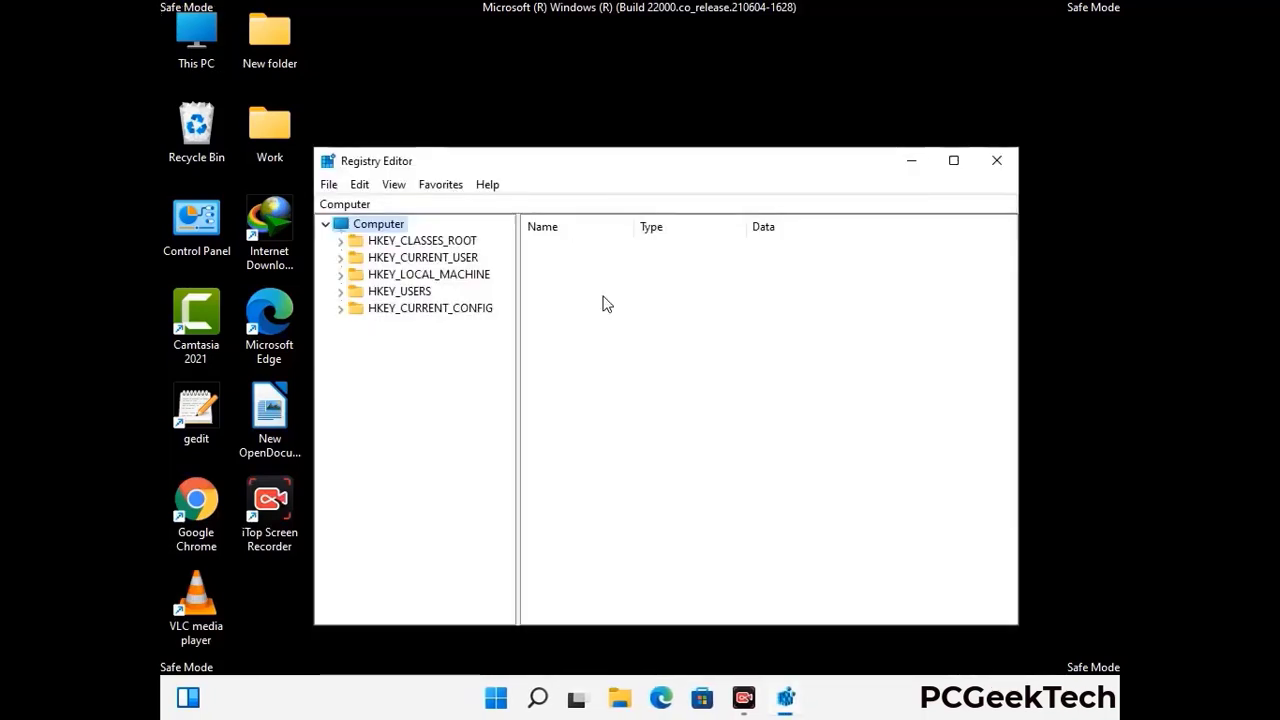
Expand HKEY_CURRENT_USER > Software > Microsoft in the registry tree.
{"action": "left_click", "coordinate": [340, 257]}
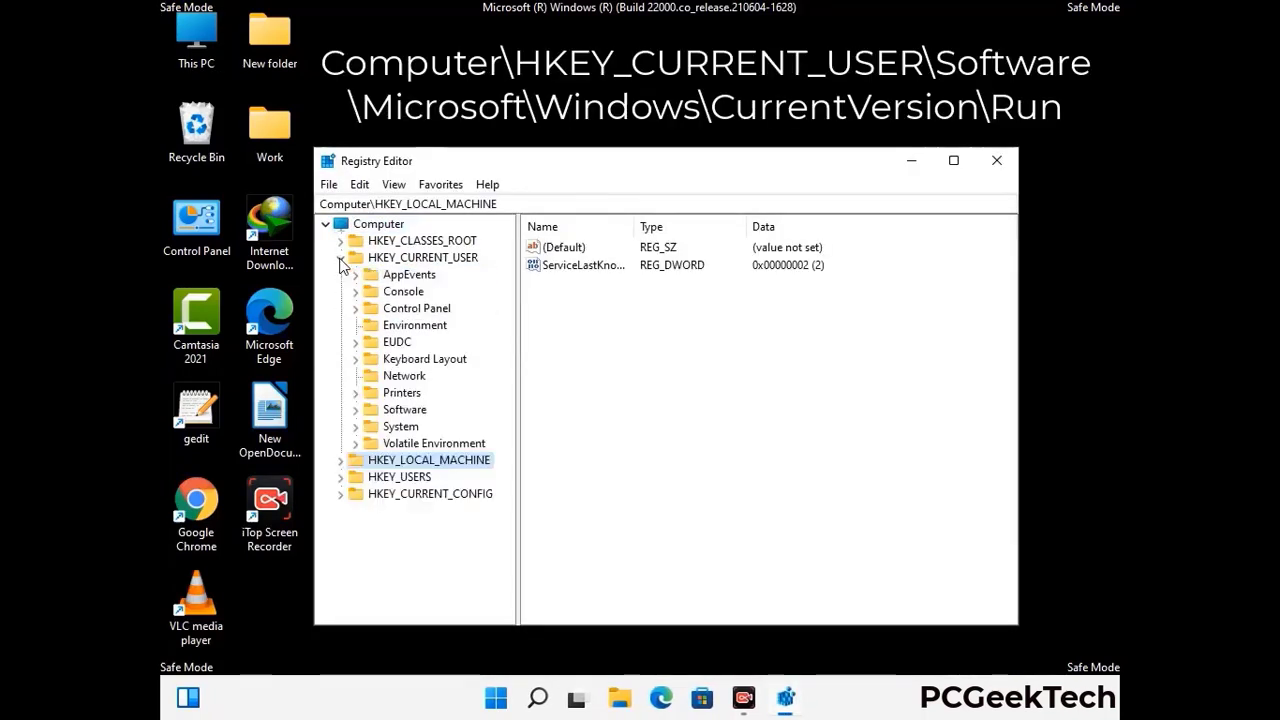
{"action": "left_click", "coordinate": [402, 412]}
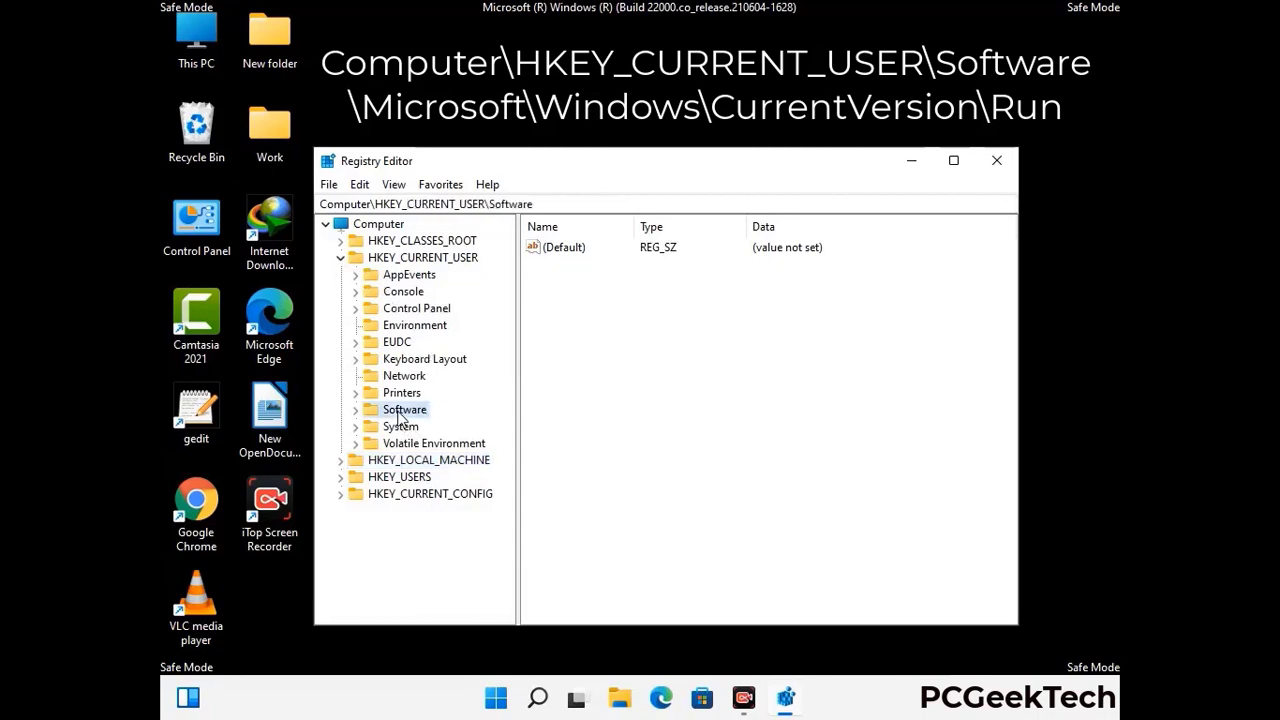
{"action": "left_click", "coordinate": [356, 410]}
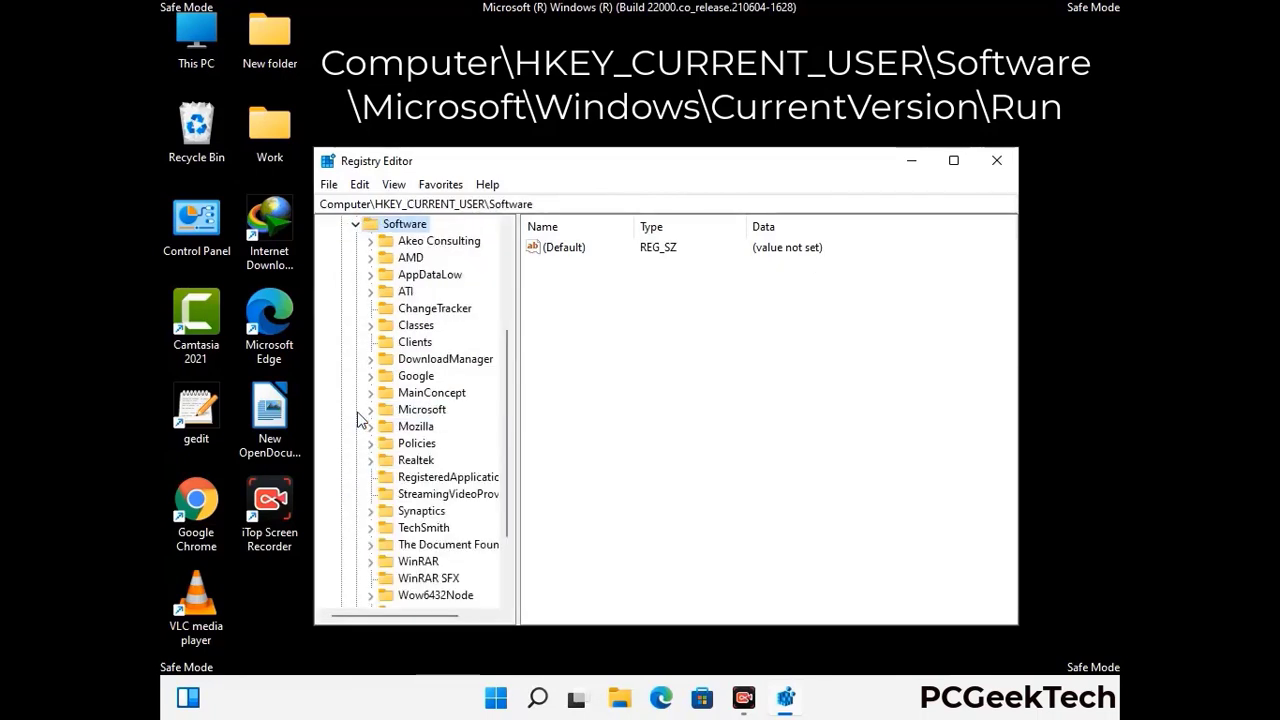
{"action": "double_click", "coordinate": [415, 410]}
Drill into Windows > CurrentVersion > Run to list the user's startup entries.
{"action": "scroll", "coordinate": [463, 437], "scroll_direction": "down", "scroll_amount": 2}
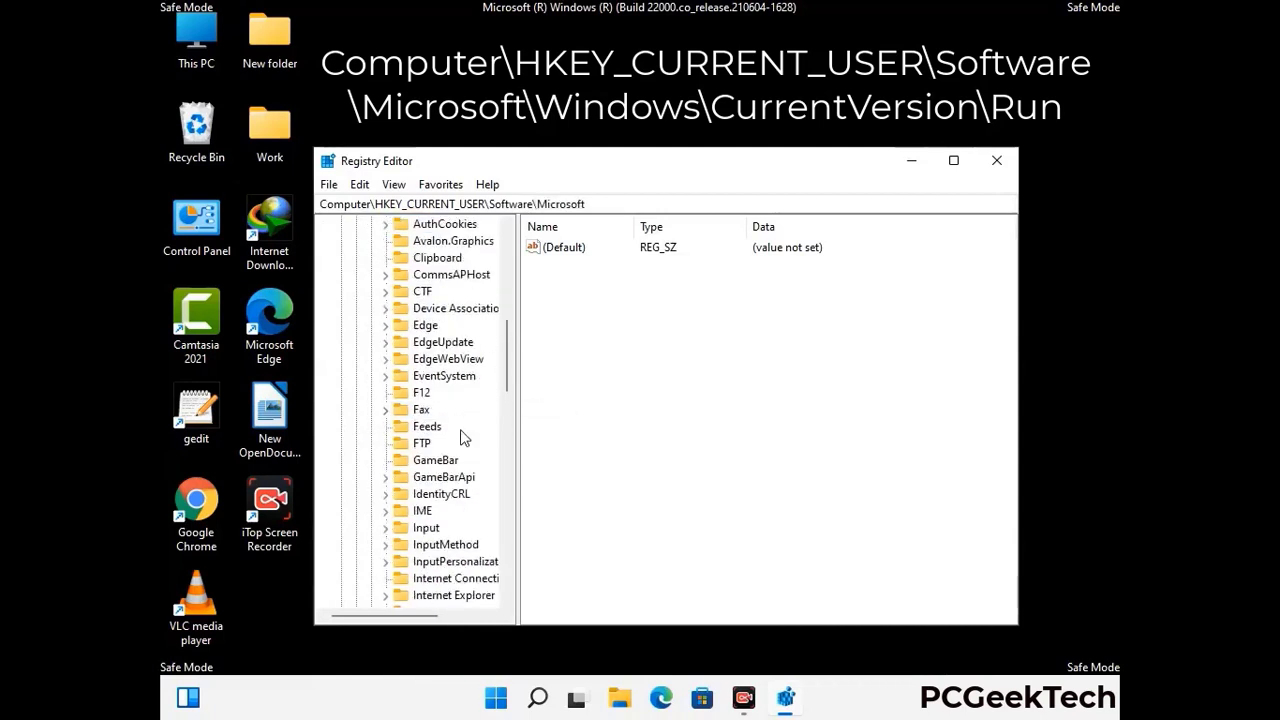
{"action": "scroll", "coordinate": [463, 437], "scroll_direction": "down", "scroll_amount": 3}
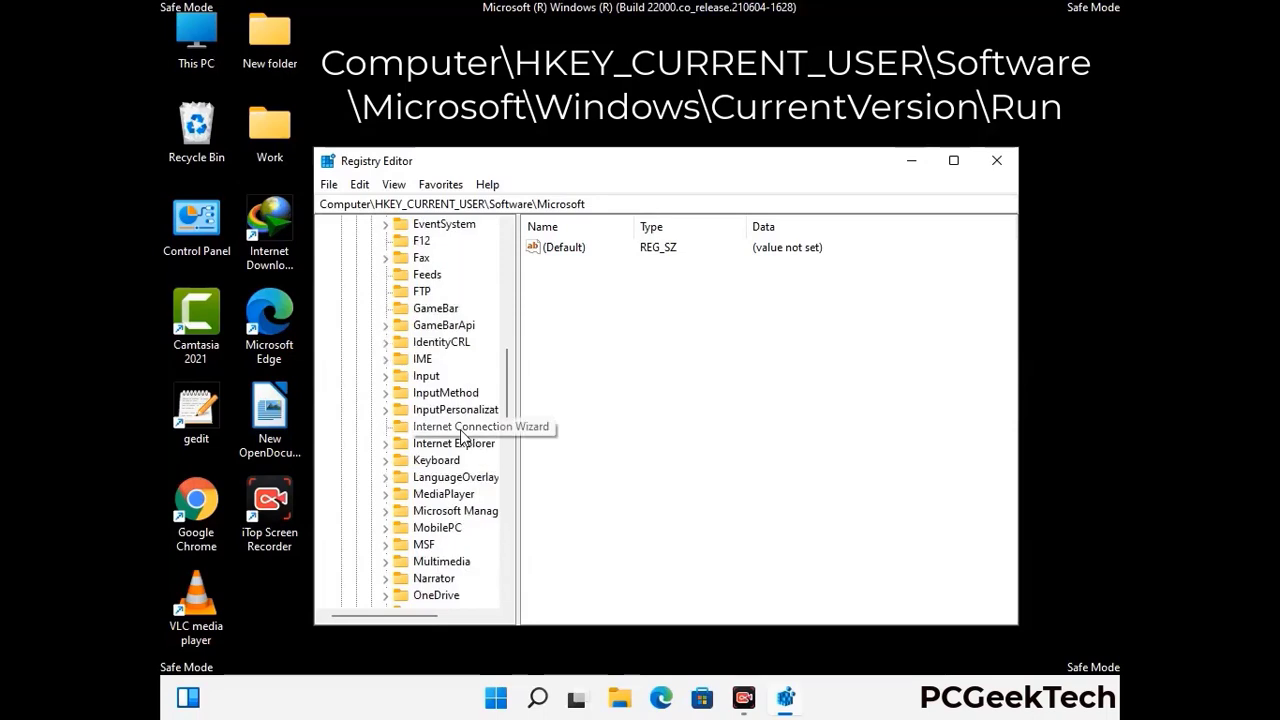
{"action": "scroll", "coordinate": [463, 437], "scroll_direction": "down", "scroll_amount": 2}
{"action": "scroll", "coordinate": [463, 437], "scroll_direction": "down", "scroll_amount": 7}
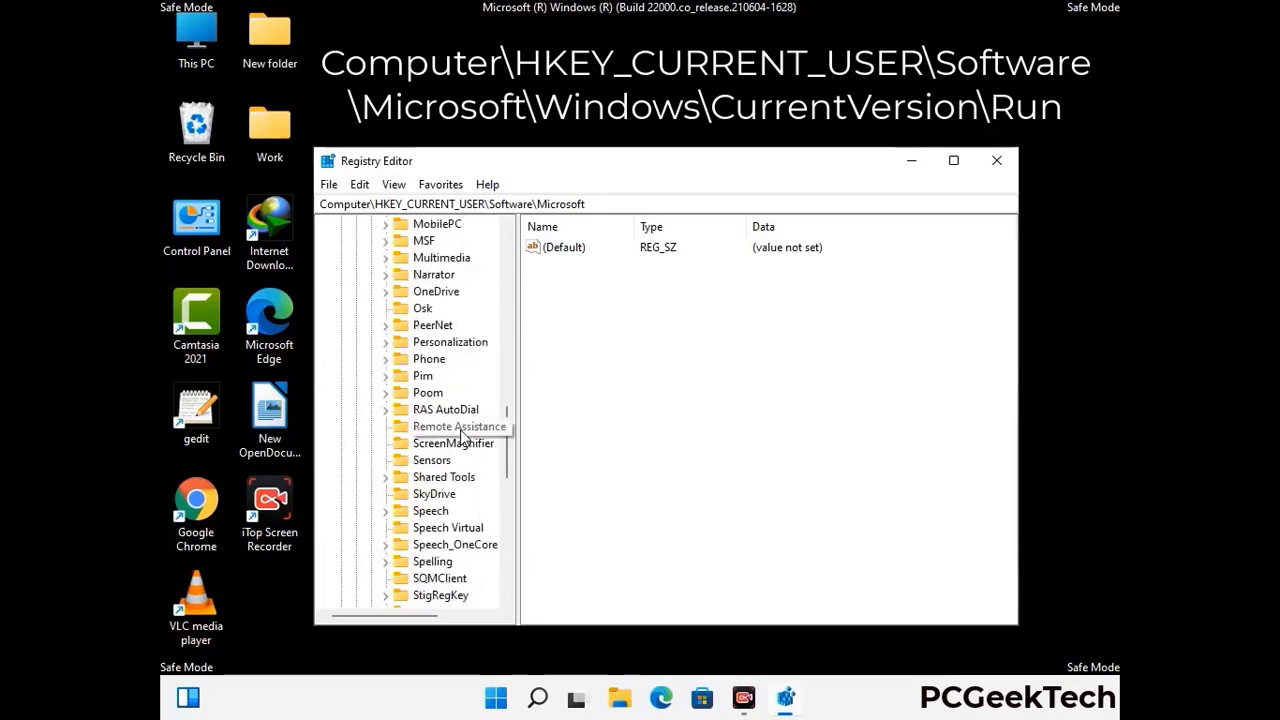
{"action": "scroll", "coordinate": [463, 437], "scroll_direction": "down", "scroll_amount": 2}
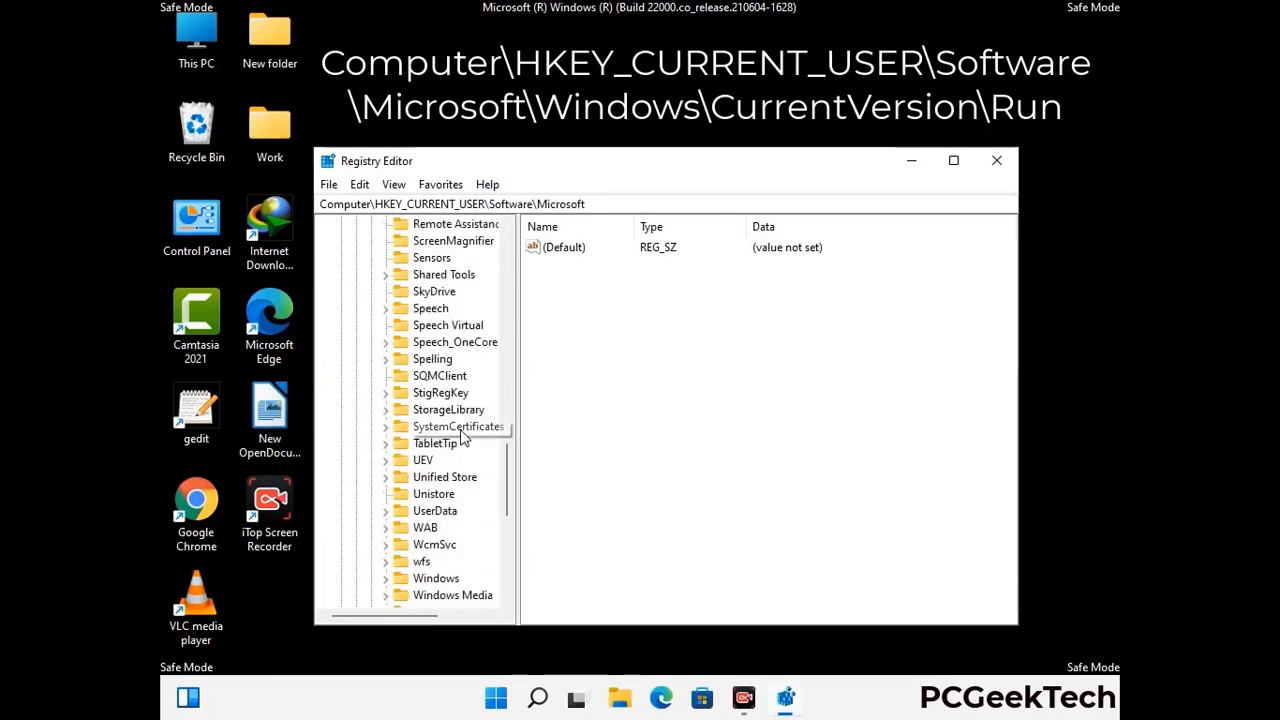
{"action": "scroll", "coordinate": [463, 437], "scroll_direction": "down", "scroll_amount": 1}
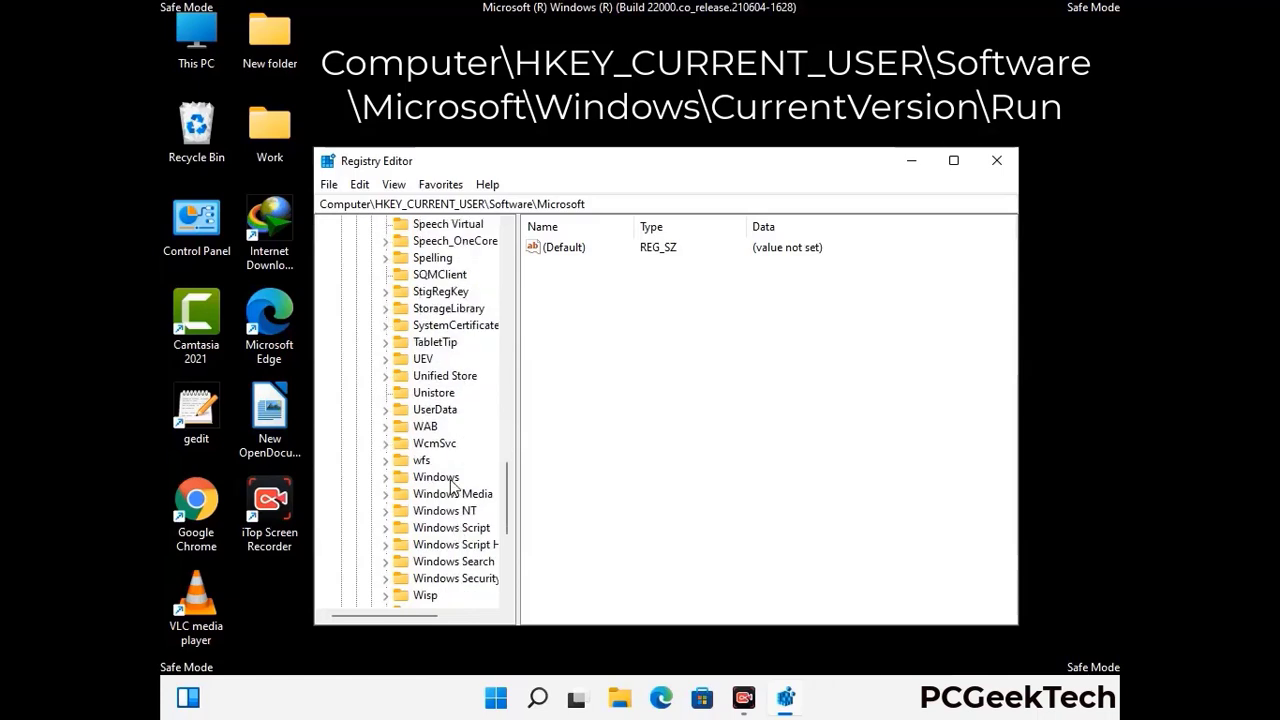
{"action": "double_click", "coordinate": [458, 478]}
{"action": "double_click", "coordinate": [463, 461]}
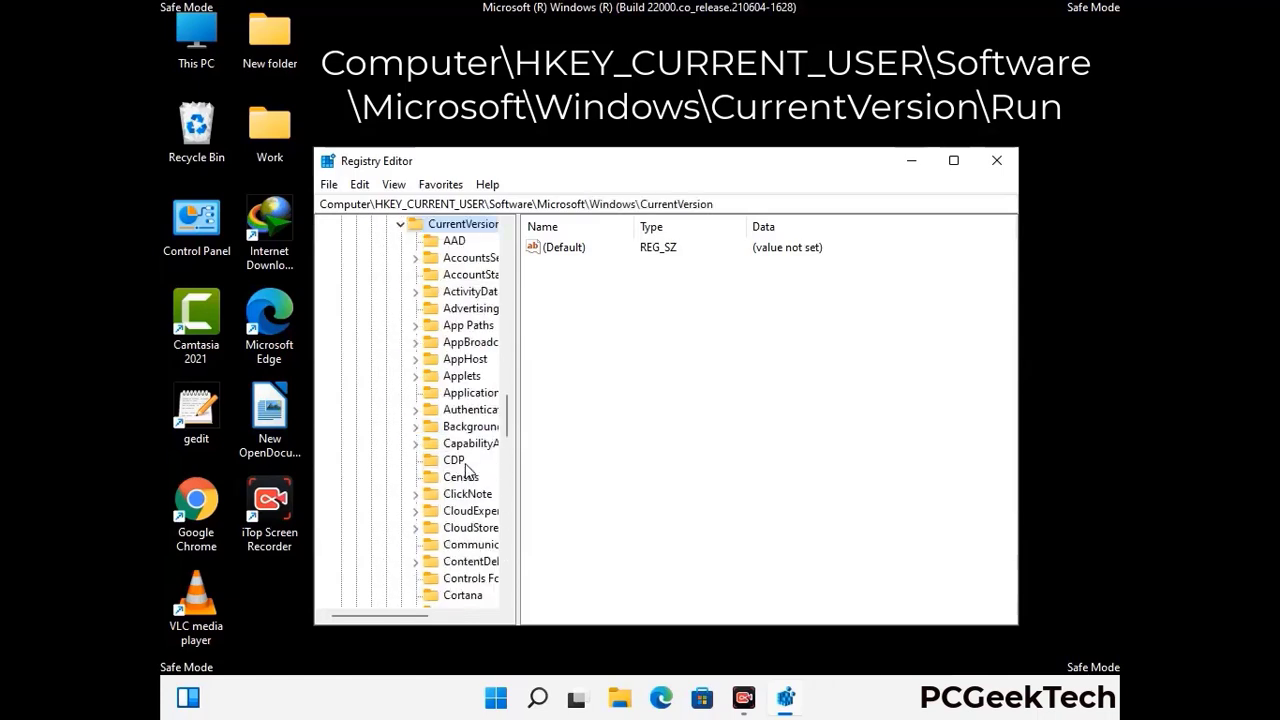
{"action": "scroll", "coordinate": [456, 432], "scroll_direction": "down", "scroll_amount": 5}
{"action": "scroll", "coordinate": [456, 432], "scroll_direction": "down", "scroll_amount": 3}
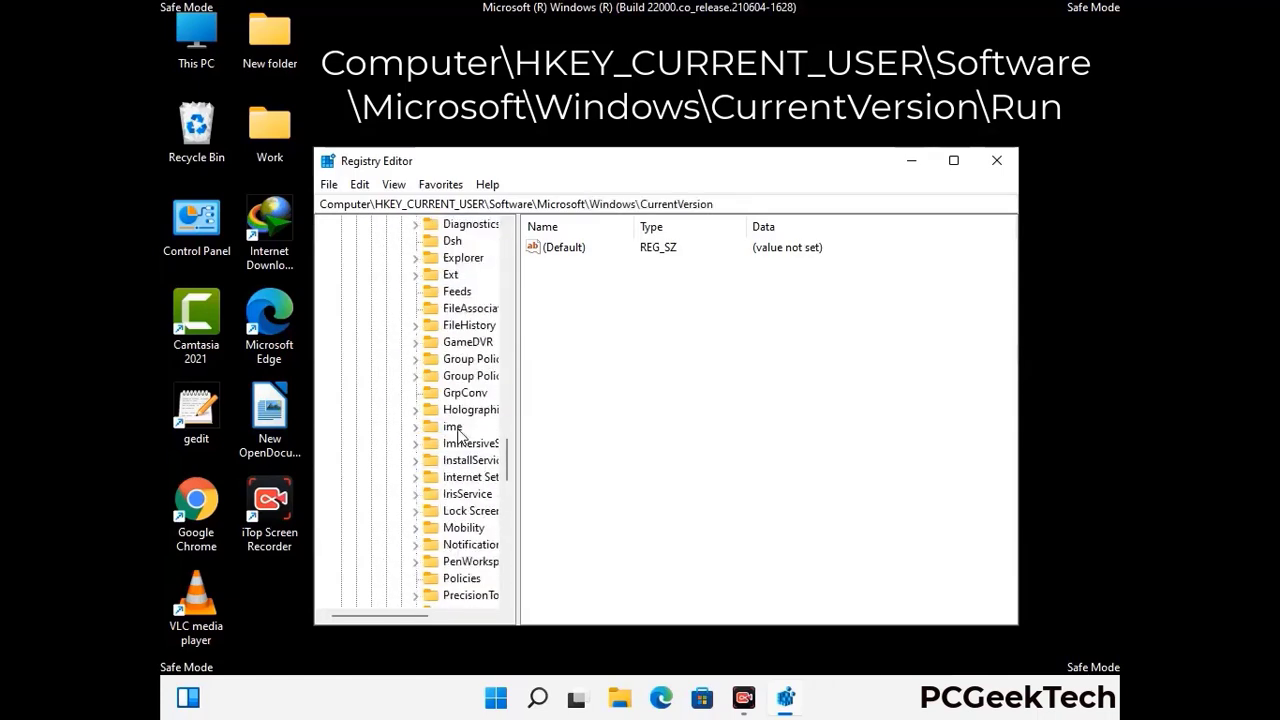
{"action": "scroll", "coordinate": [458, 436], "scroll_direction": "down", "scroll_amount": 4}
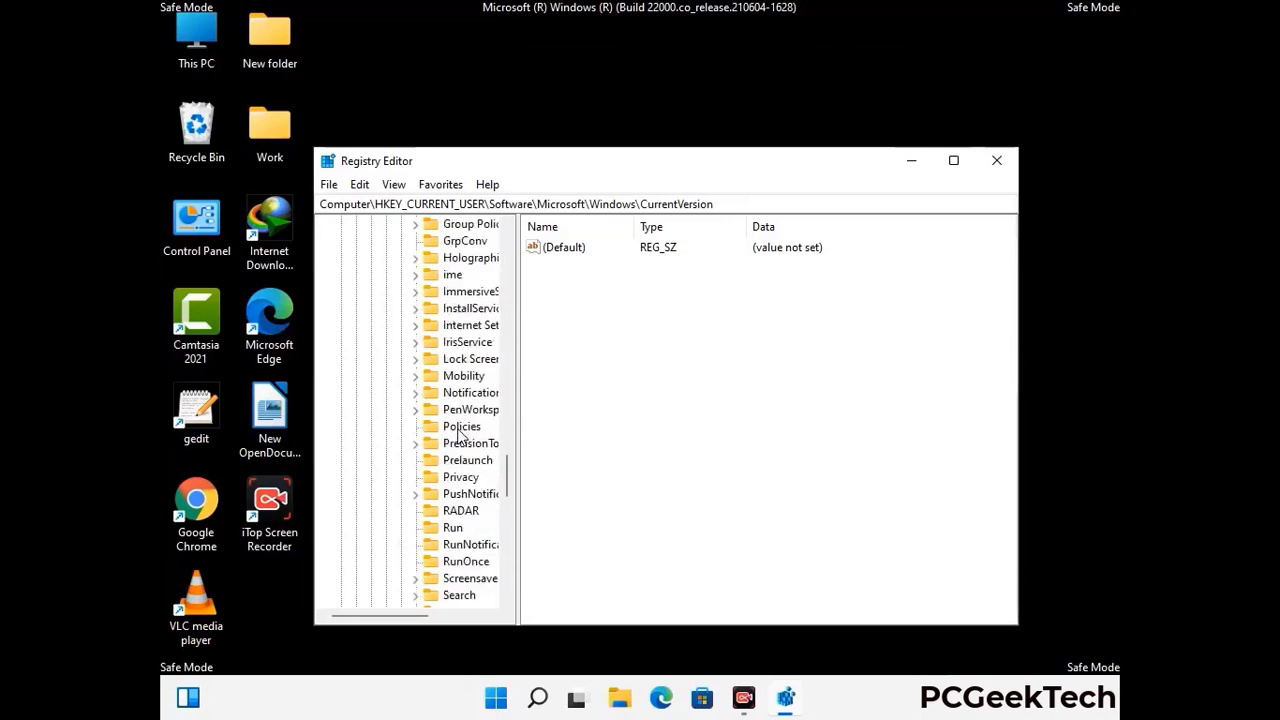
{"action": "left_click", "coordinate": [455, 478]}
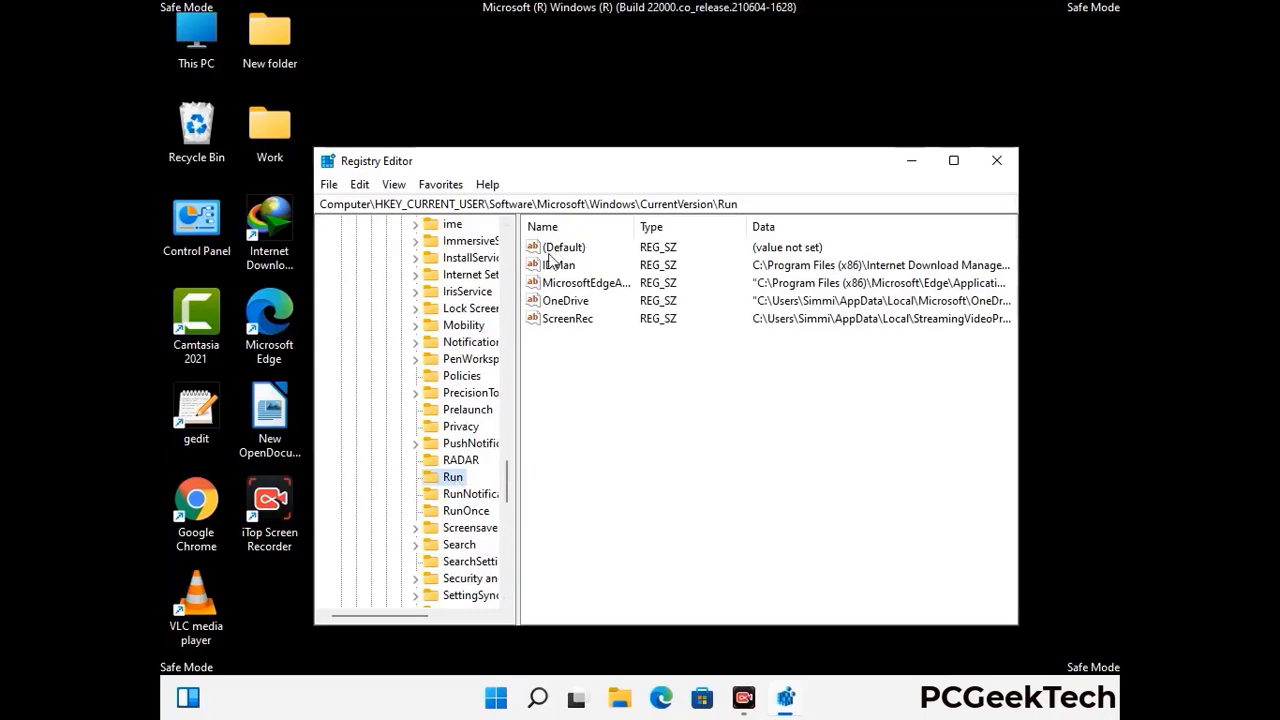
Delete the ScreenRec value from the Run key and confirm the deletion.
{"action": "left_click", "coordinate": [566, 324]}
{"action": "left_click", "coordinate": [650, 326]}
{"action": "left_click", "coordinate": [578, 324]}
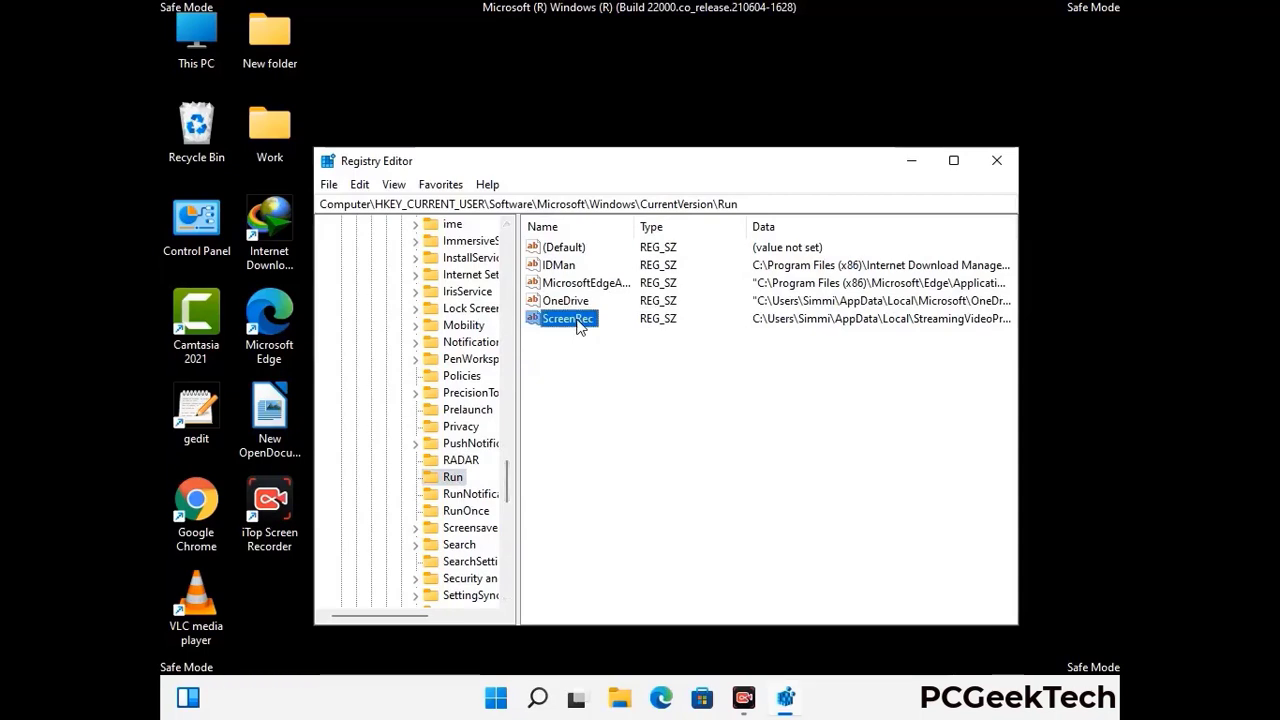
{"action": "right_click", "coordinate": [578, 326]}
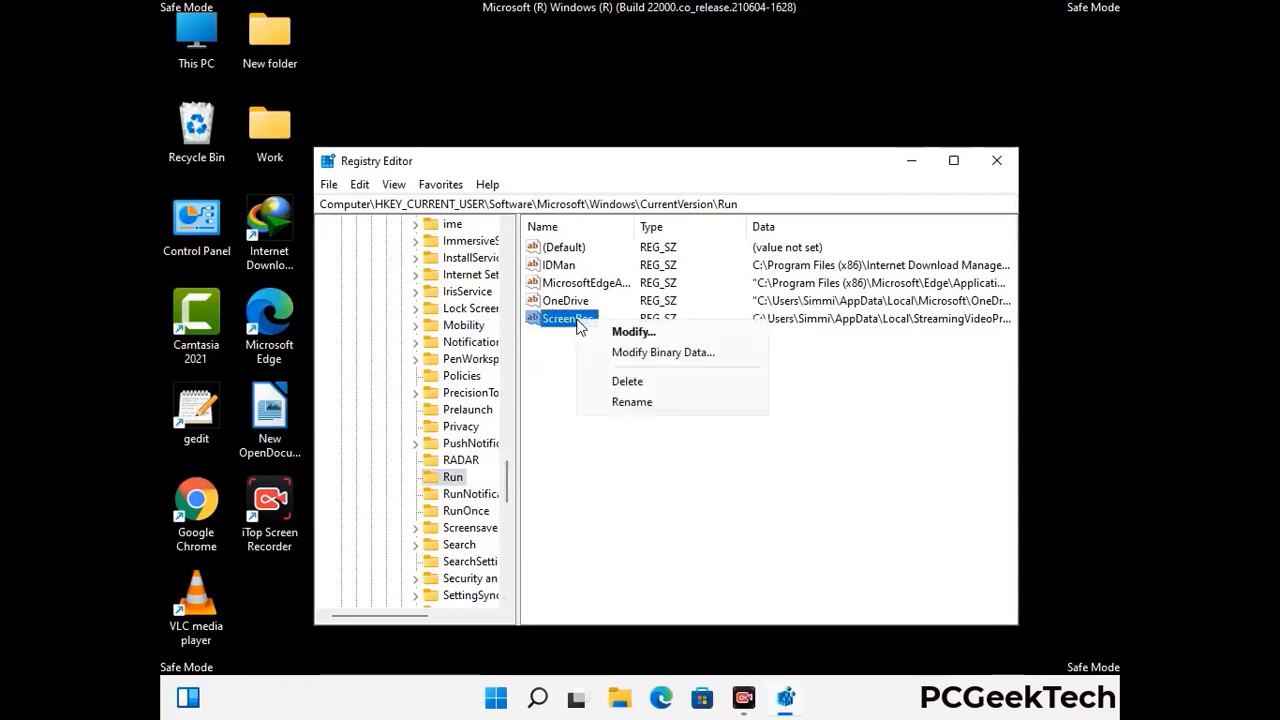
{"action": "left_click", "coordinate": [614, 382]}
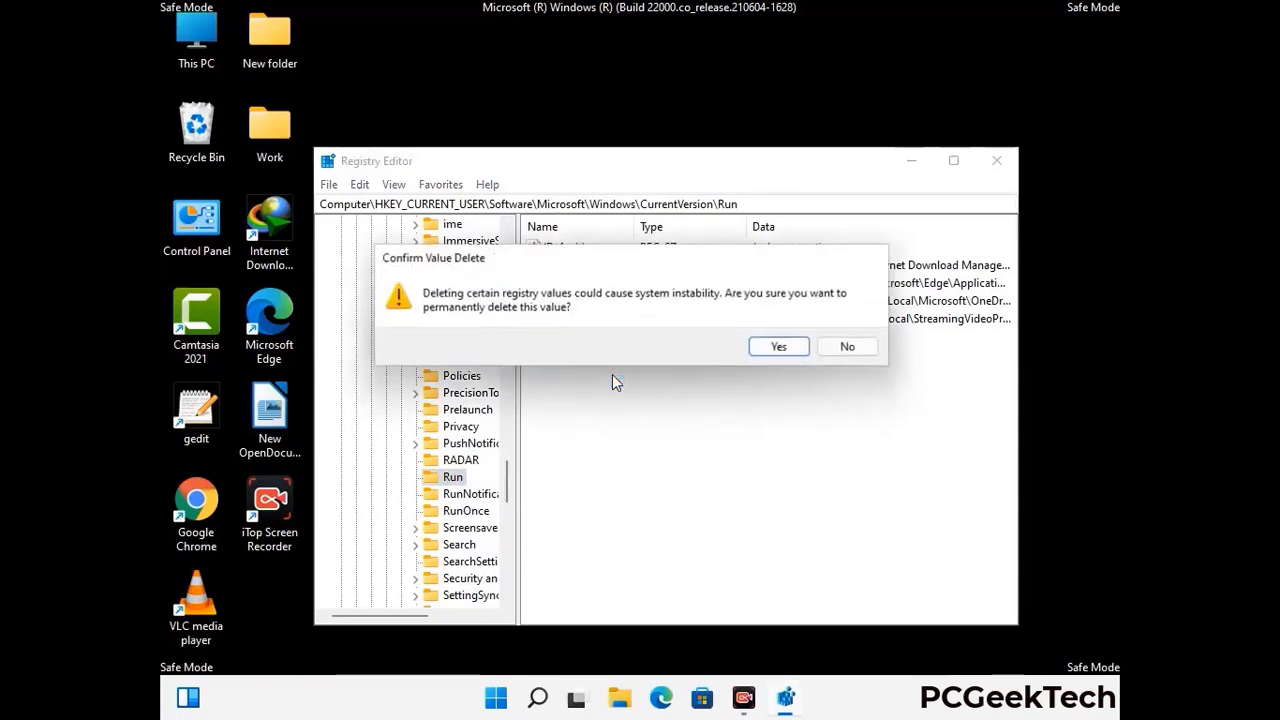
{"action": "left_click", "coordinate": [782, 348]}
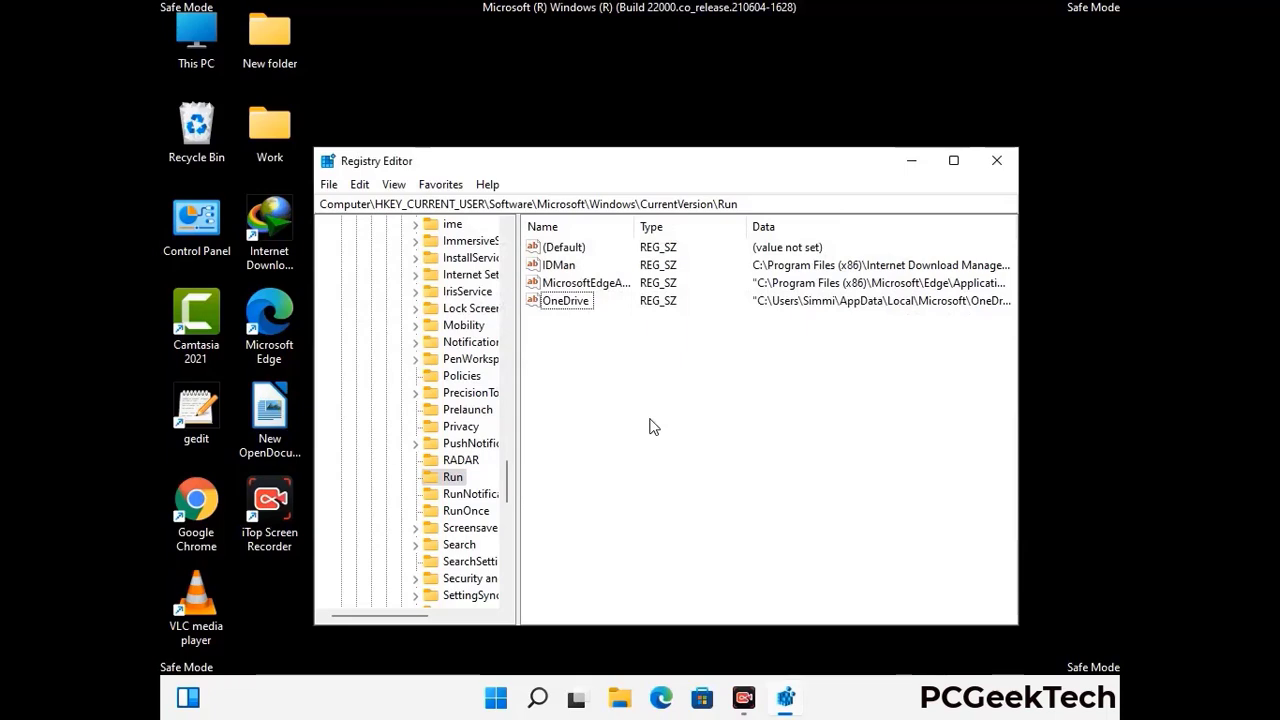
Search the registry for 'Virus Name', cancel the search, and close Registry Editor.
{"action": "key", "text": "ctrl+f"}
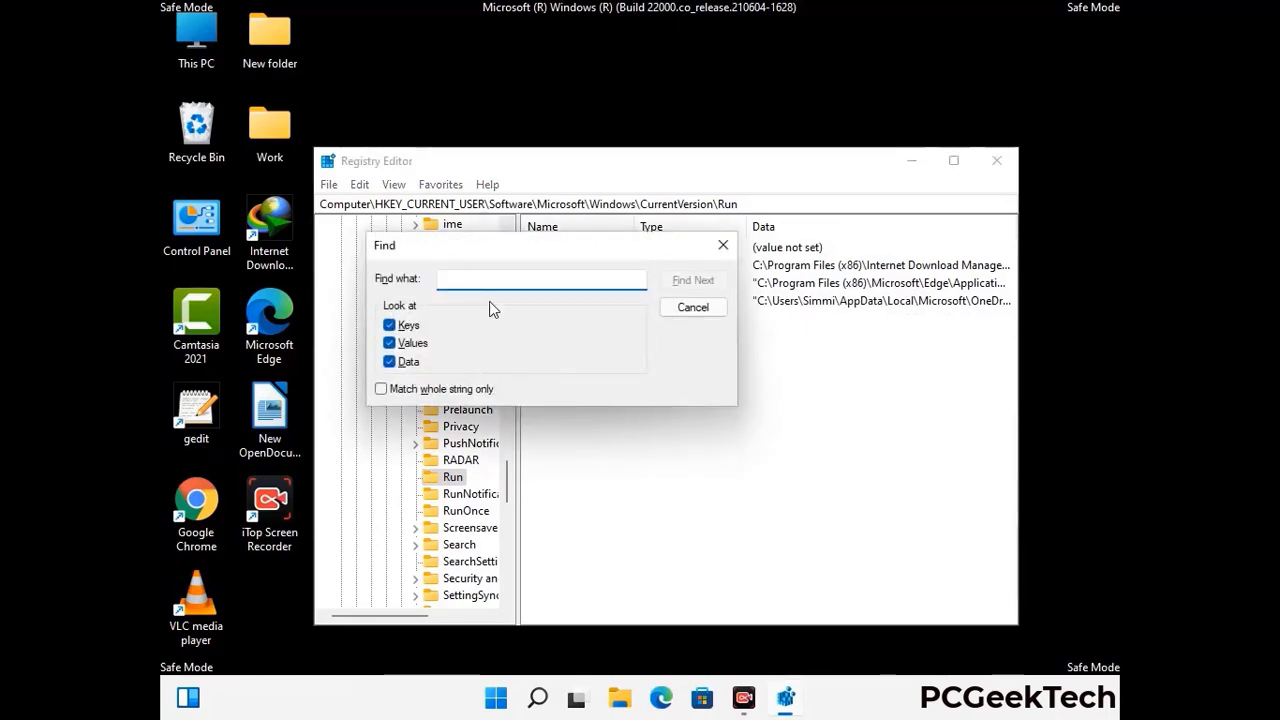
{"action": "type", "text": "Virus Name"}
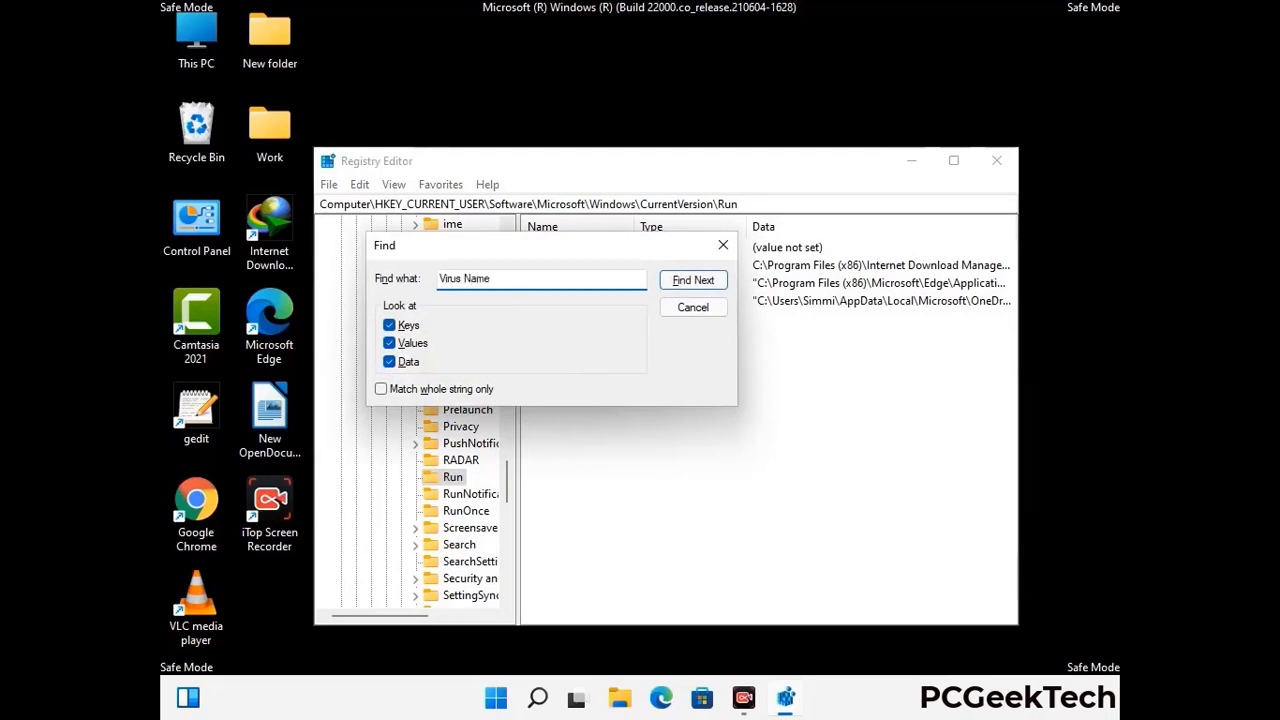
{"action": "left_click", "coordinate": [680, 285]}
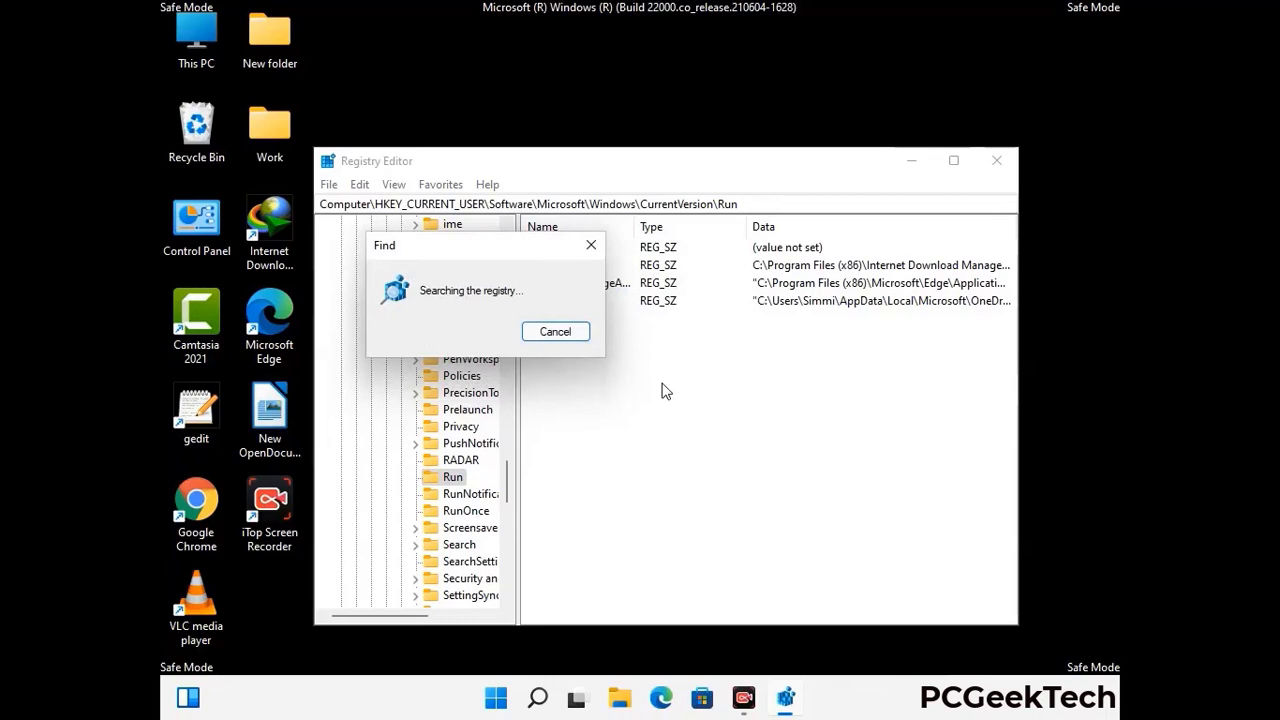
{"action": "left_click", "coordinate": [592, 246]}
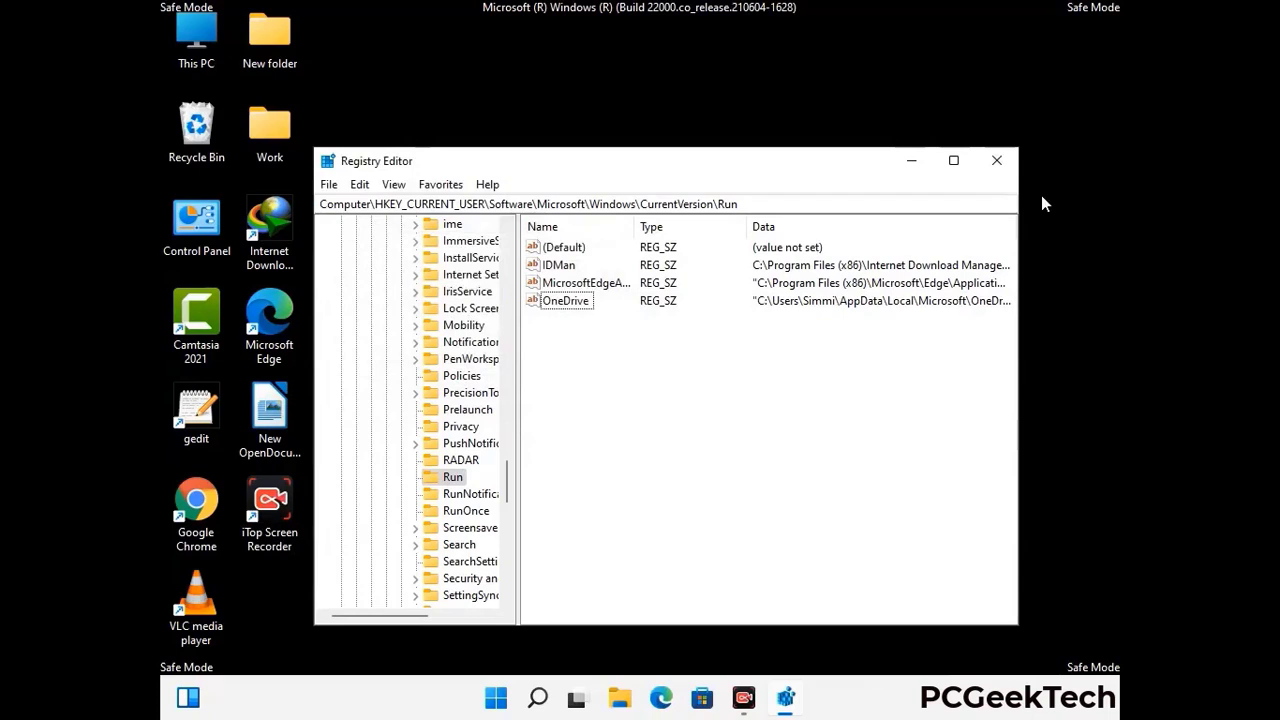
{"action": "left_click", "coordinate": [997, 161]}
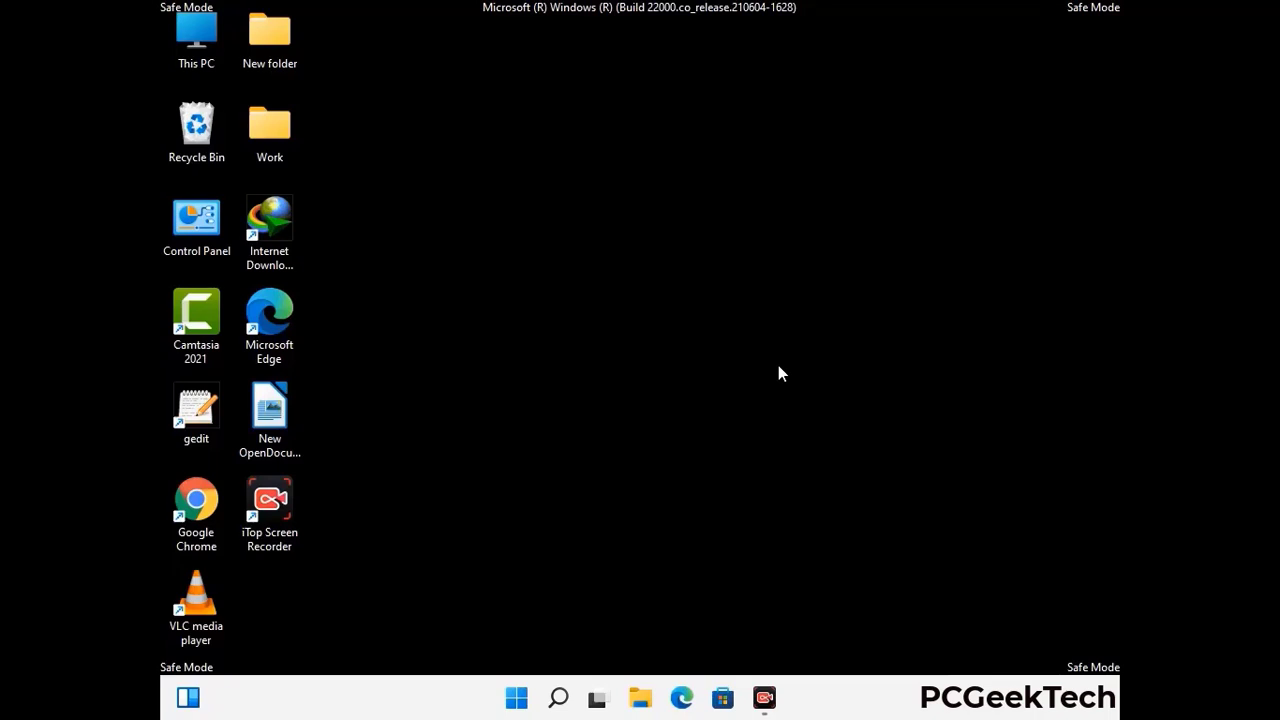
Run msconfig and uncheck Safe boot on the Boot tab.
{"action": "key", "text": "super+r"}
{"action": "left_click_drag", "start_coordinate": [374, 466], "coordinate": [654, 196]}
{"action": "type", "text": "ms"}
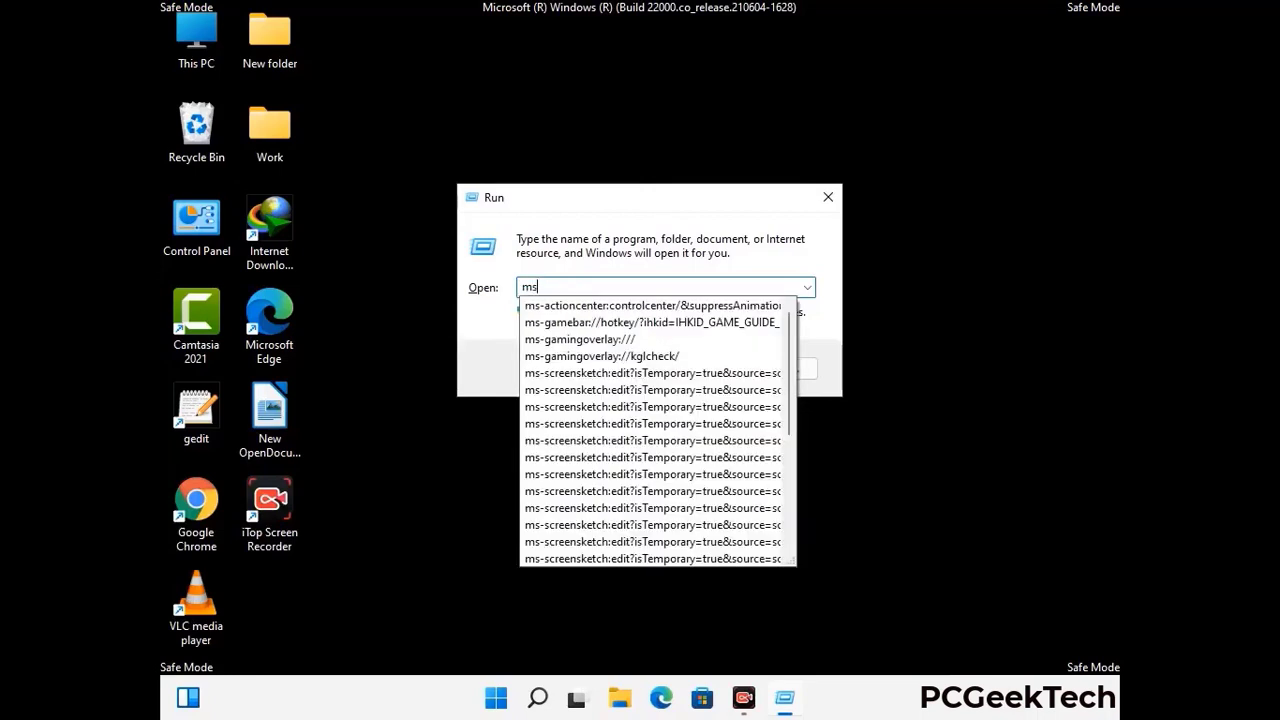
{"action": "type", "text": "config"}
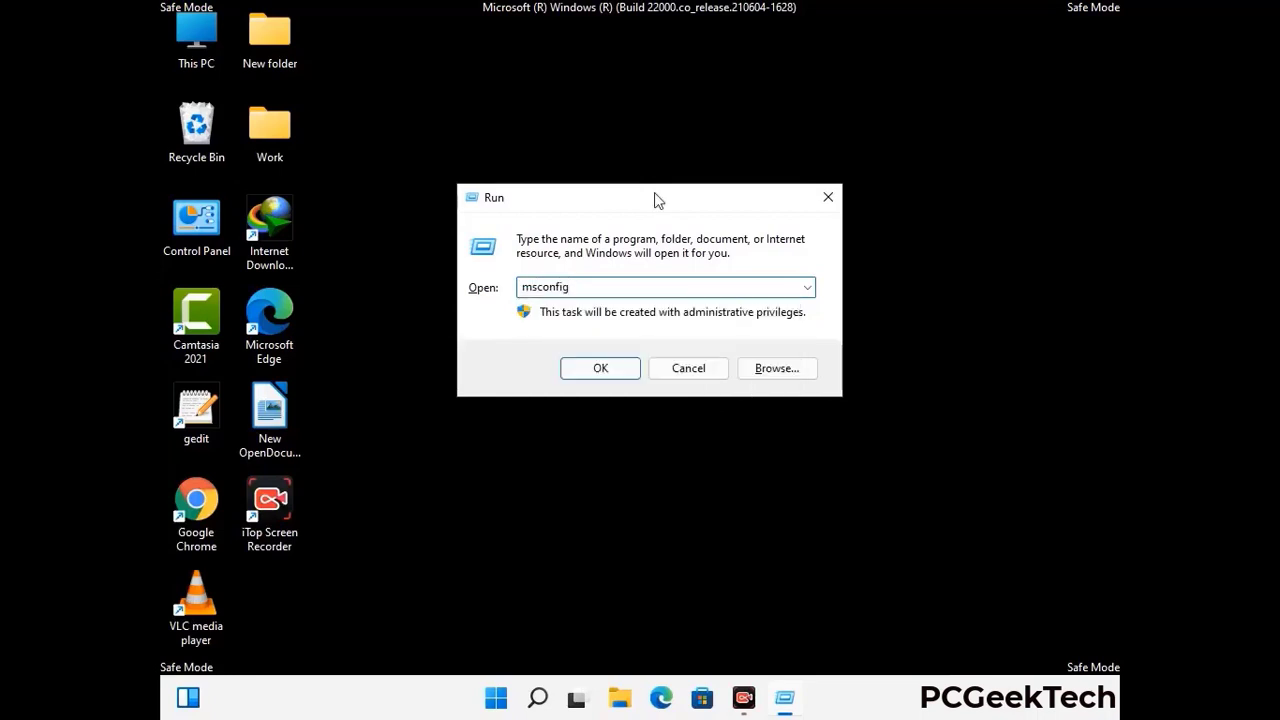
{"action": "left_click", "coordinate": [592, 369]}
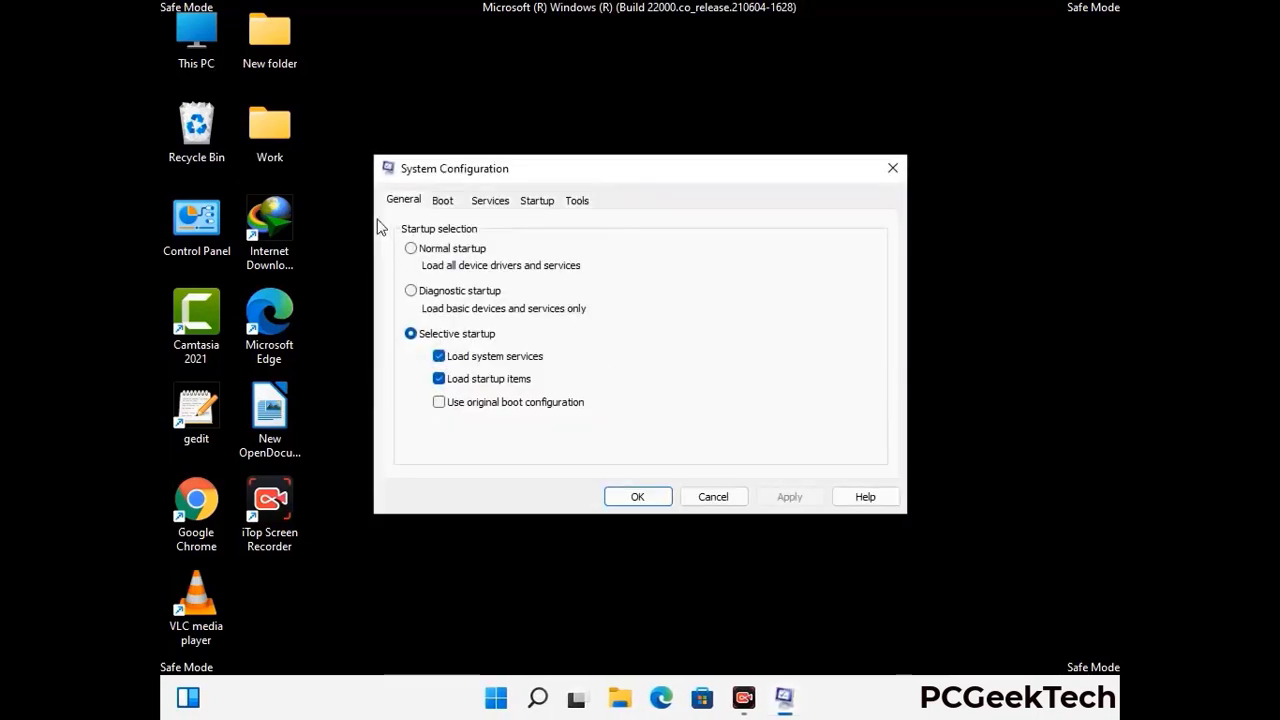
{"action": "left_click", "coordinate": [442, 202]}
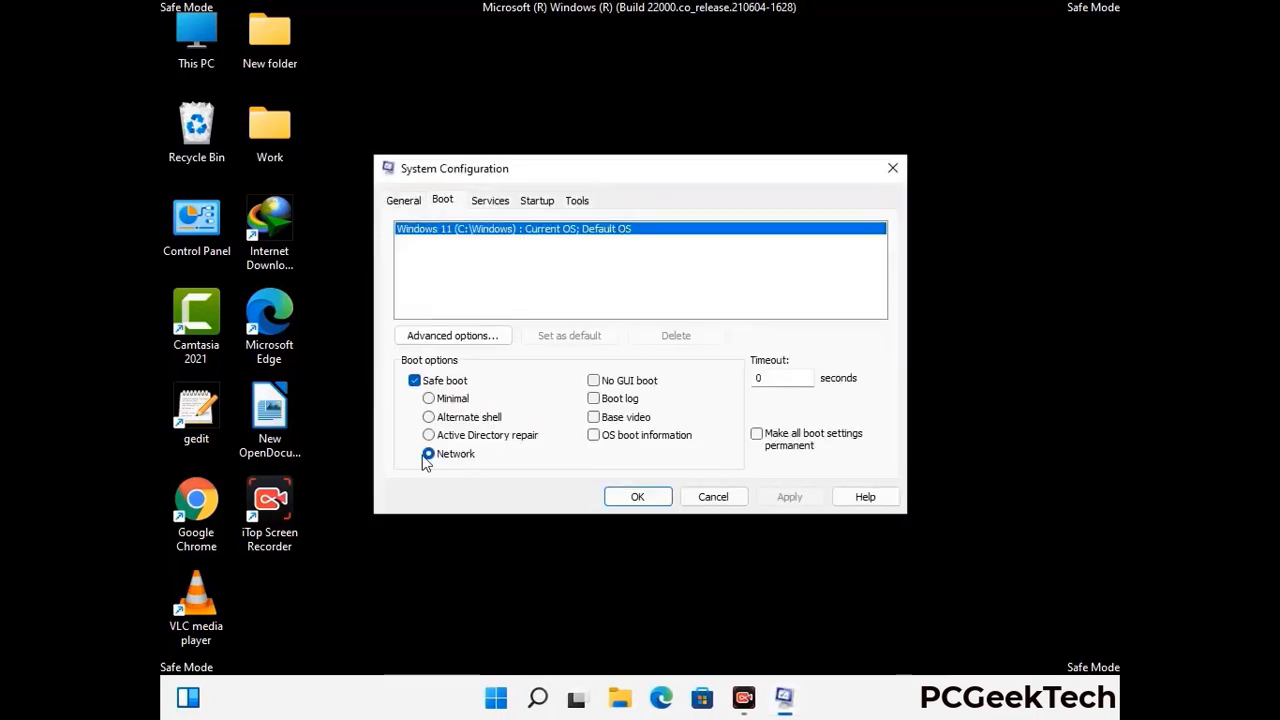
{"action": "left_click", "coordinate": [414, 381]}
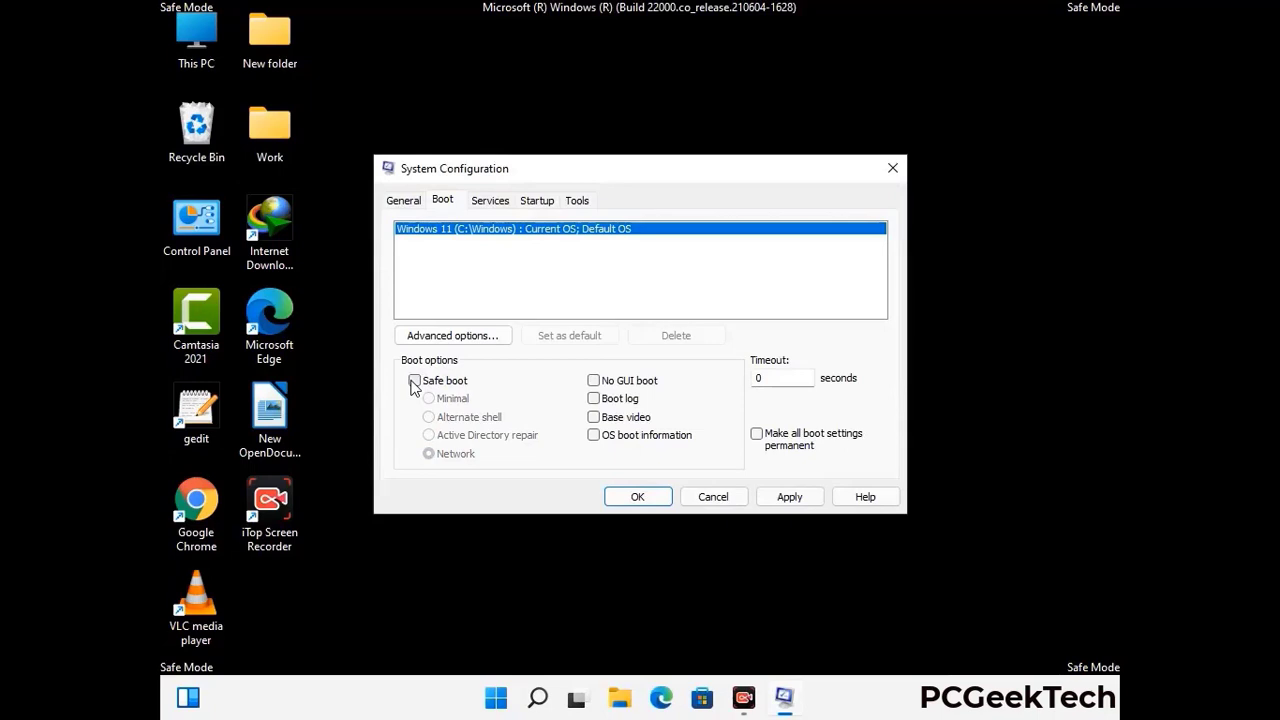